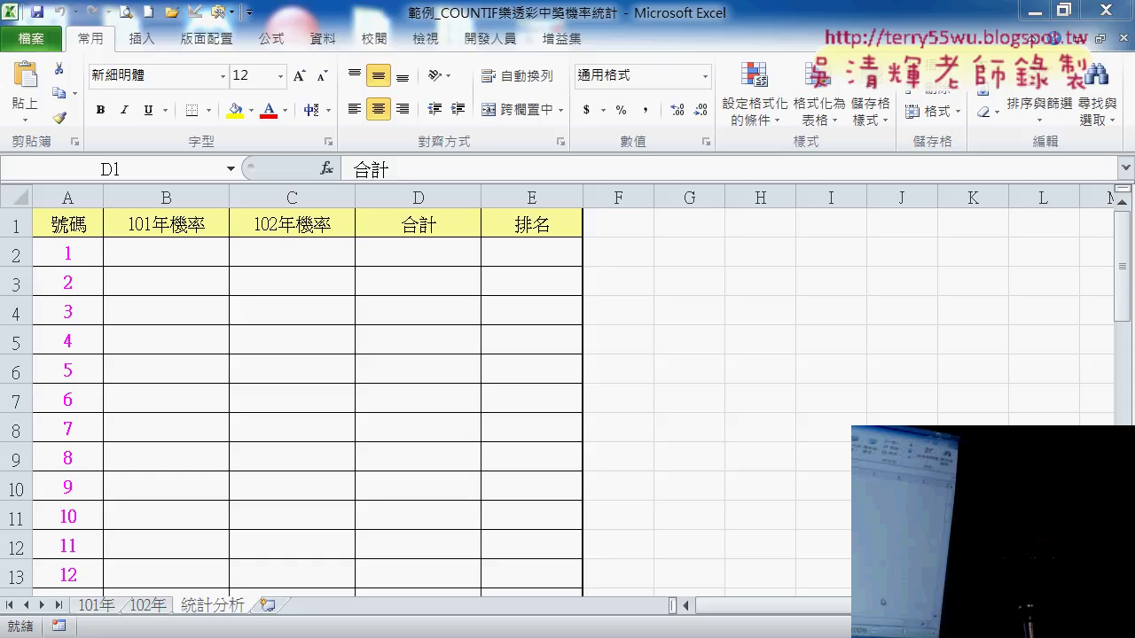
Show the 101年 sheet scrolled to the top and select cell D2
left_click(98, 607)
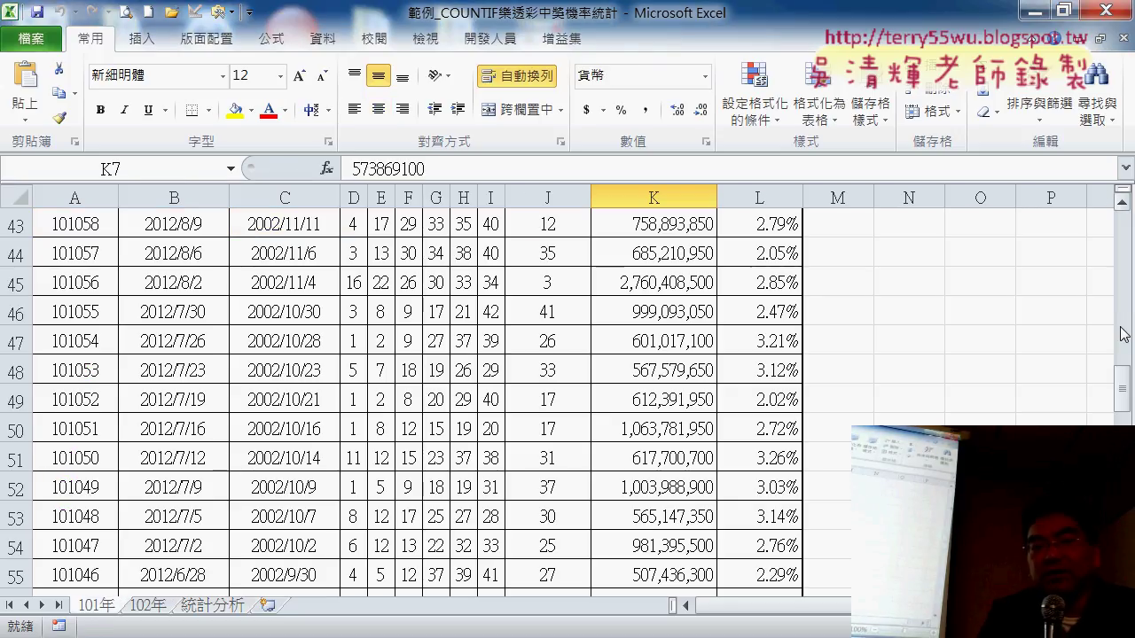
left_click_drag(1122, 397, 1122, 226)
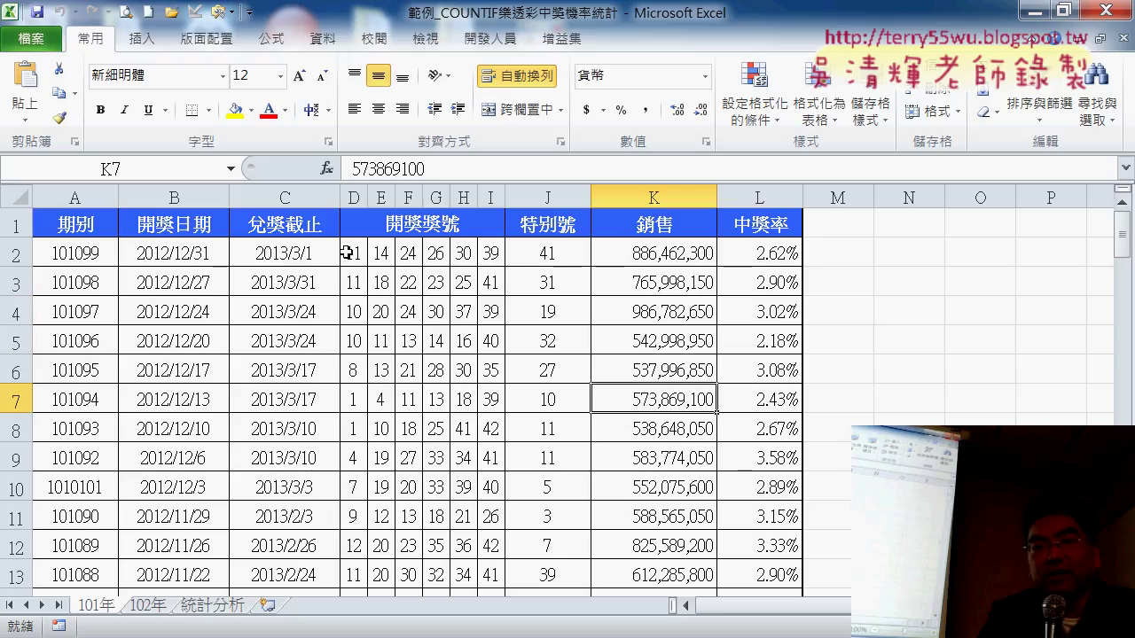
left_click(347, 253)
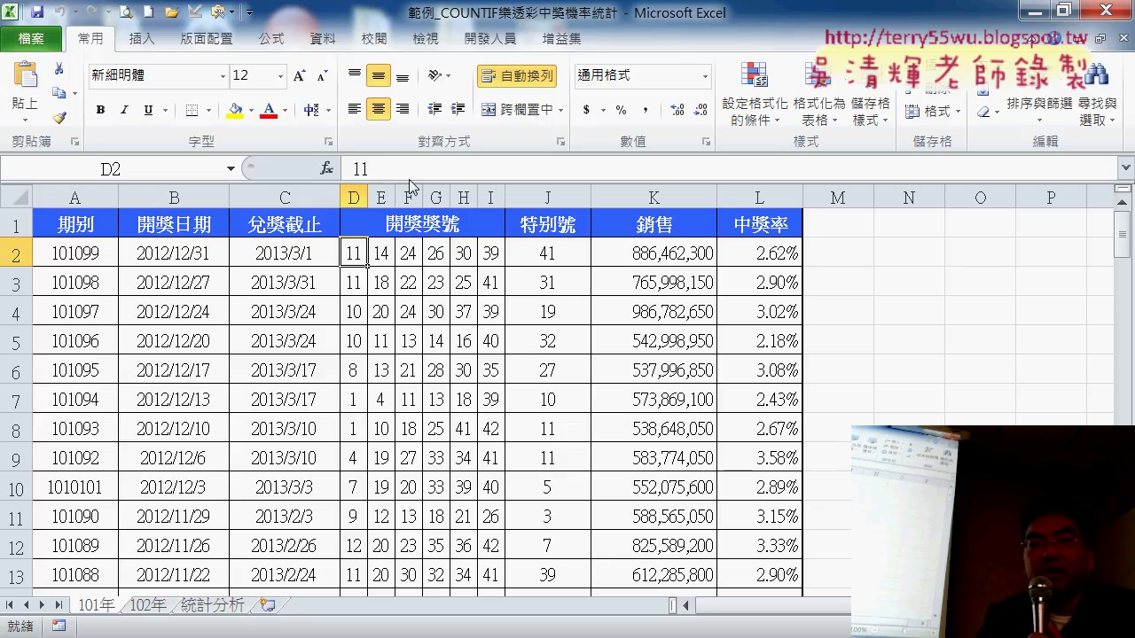
Start a New Web Query from the 資料 tab's 從 Web command and adjust the dialog
left_click(324, 39)
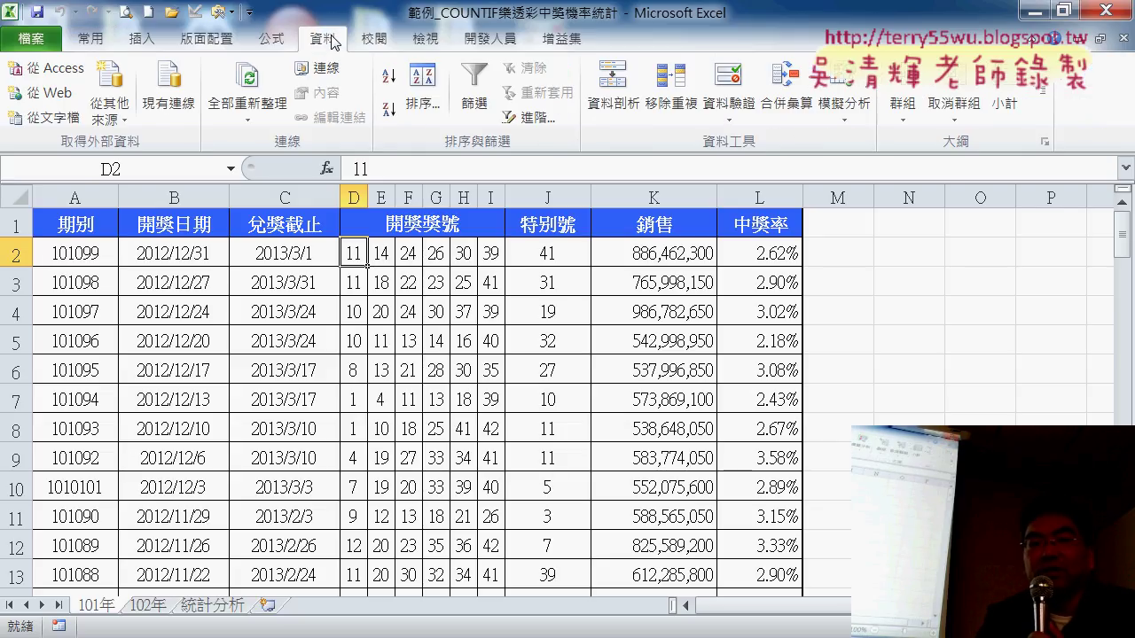
left_click(53, 96)
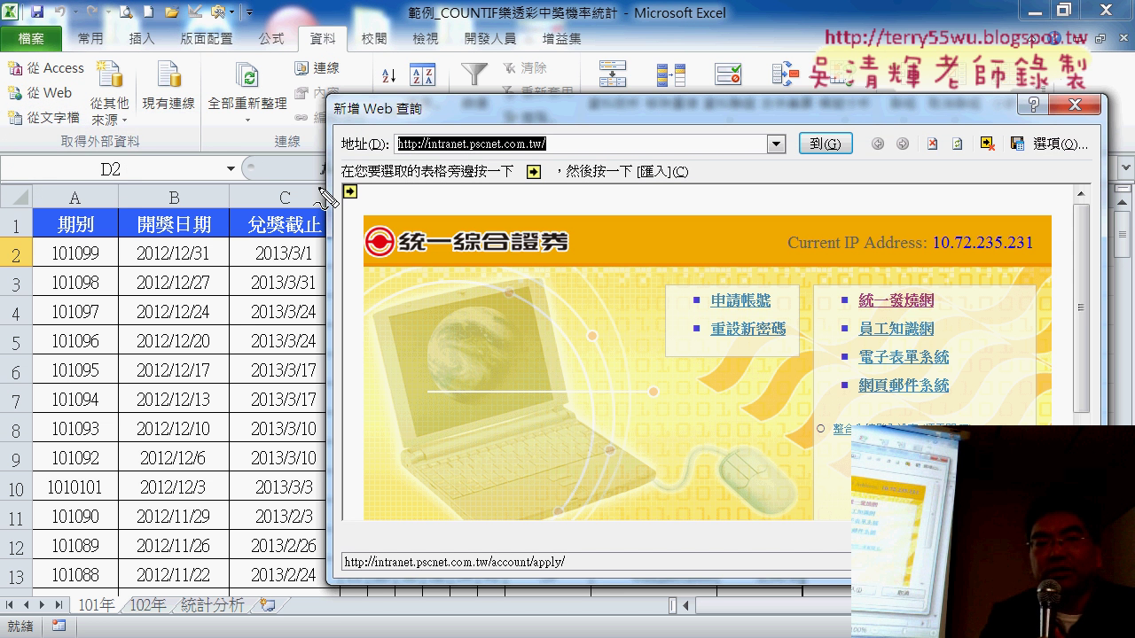
left_click_drag(306, 60, 355, 64)
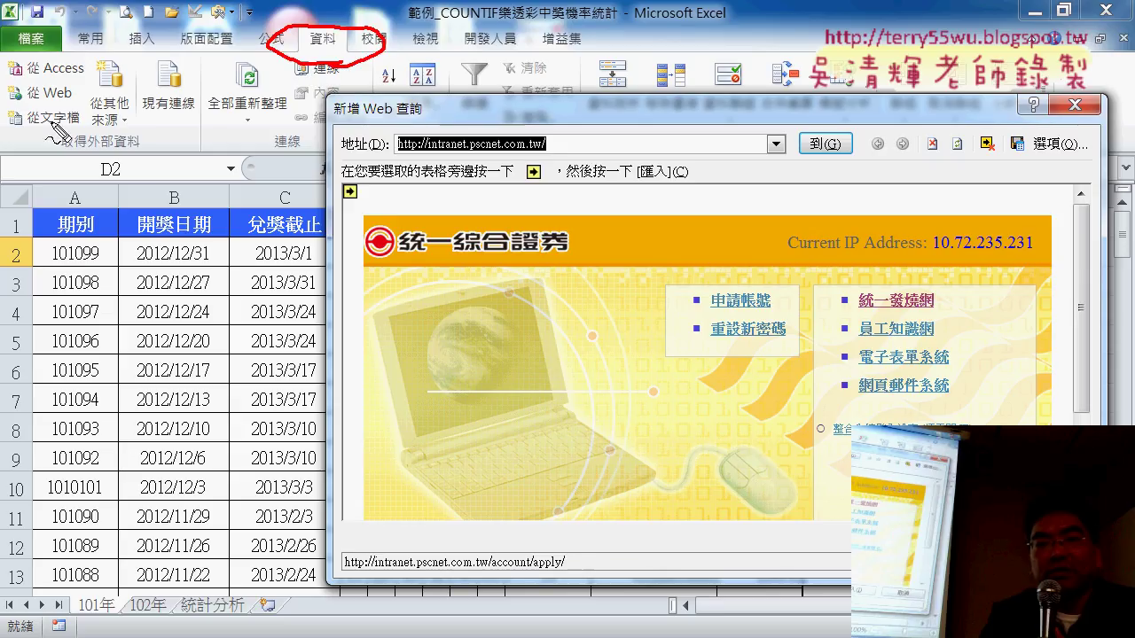
left_click_drag(54, 81, 87, 89)
mouse_move(542, 149)
left_mouse_down()
mouse_move(413, 151)
mouse_move(529, 170)
left_mouse_up()
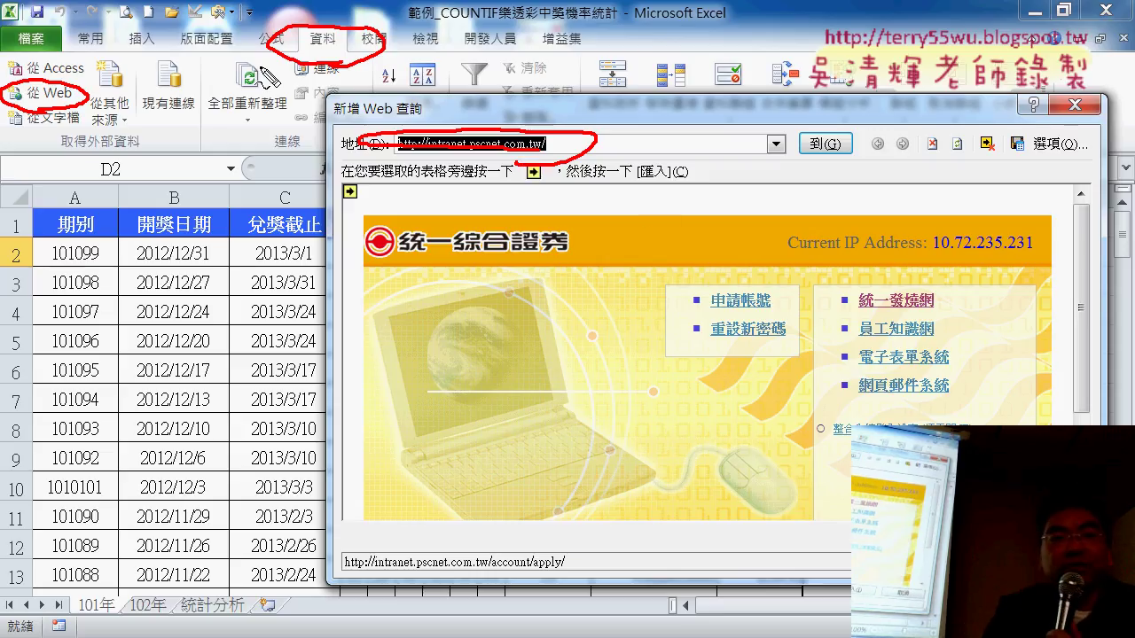
left_click_drag(262, 74, 100, 78)
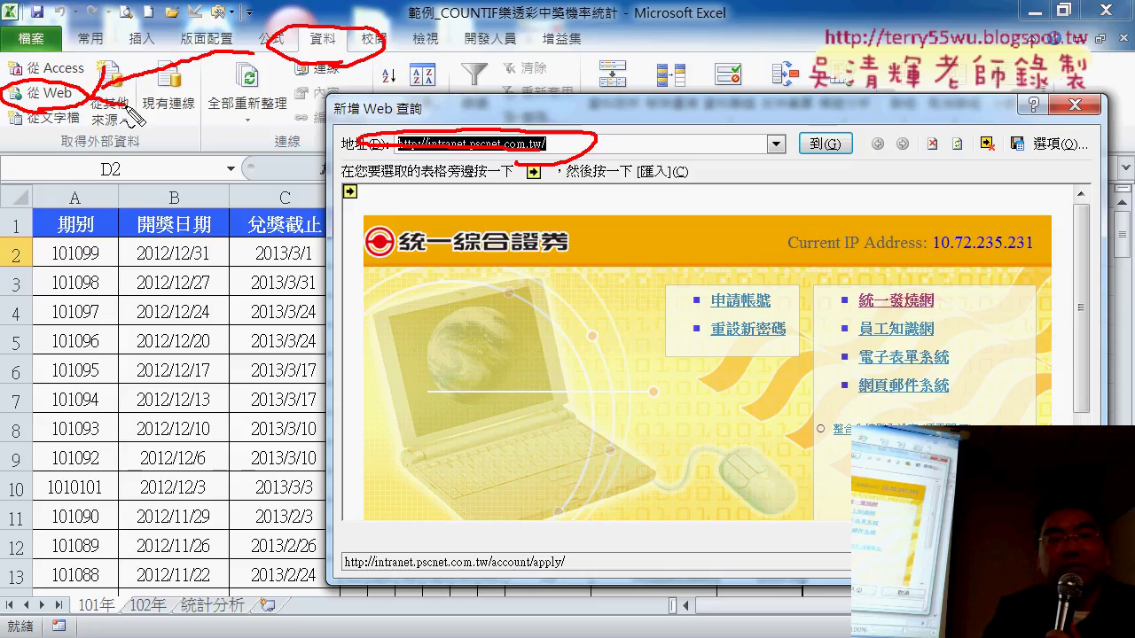
left_click_drag(131, 115, 335, 174)
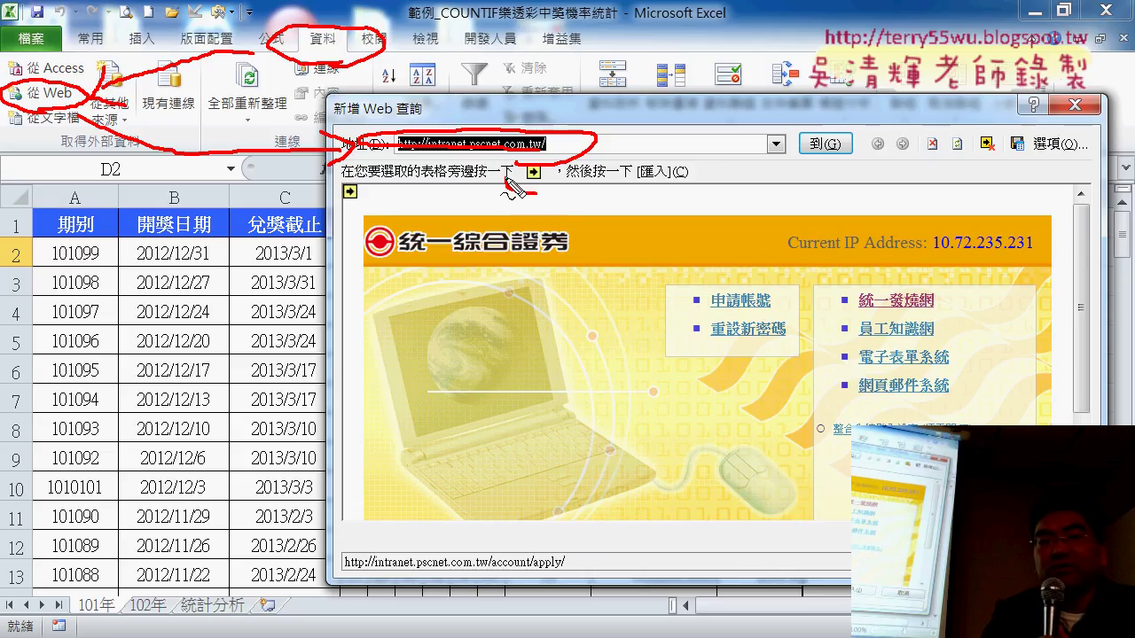
left_click_drag(541, 161, 566, 190)
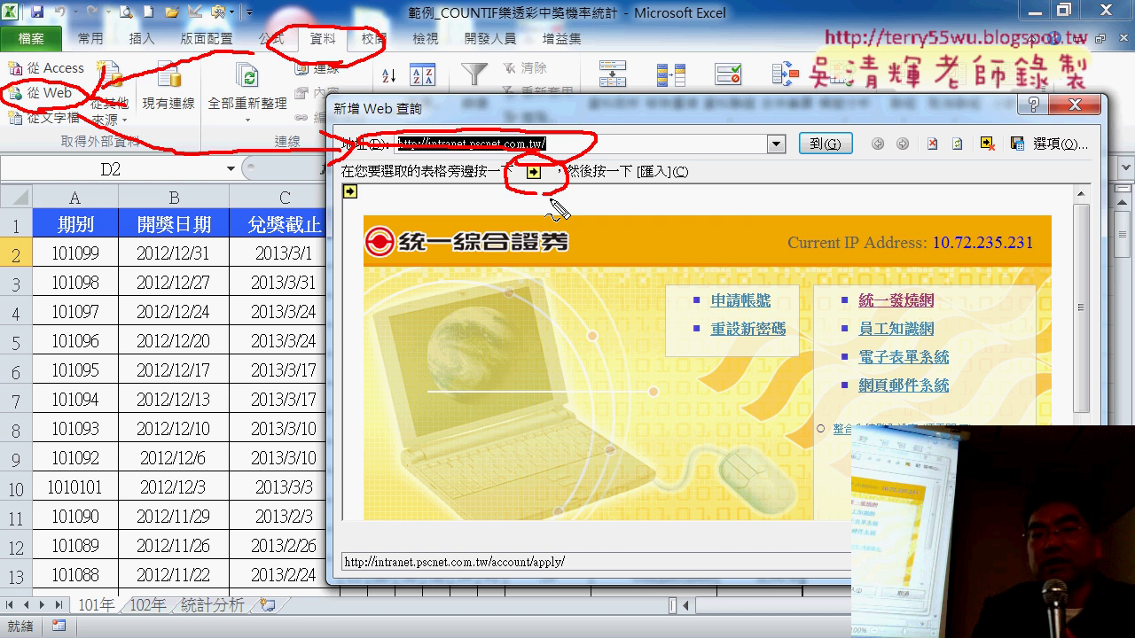
Dismiss the New Web Query dialog without importing any data
key("Escape")
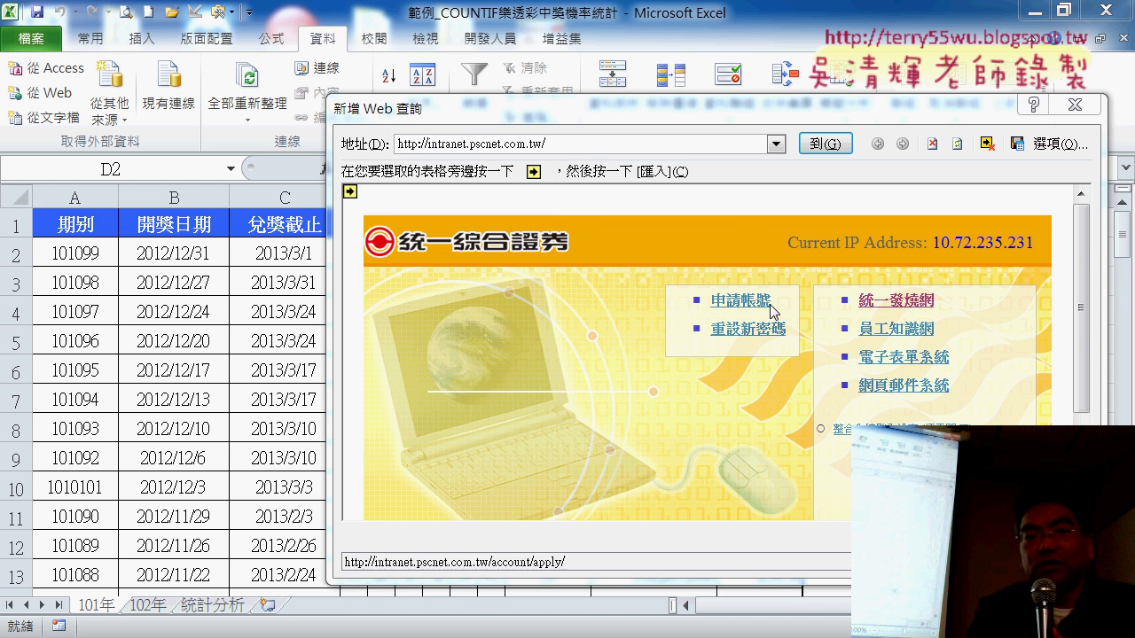
key("Escape")
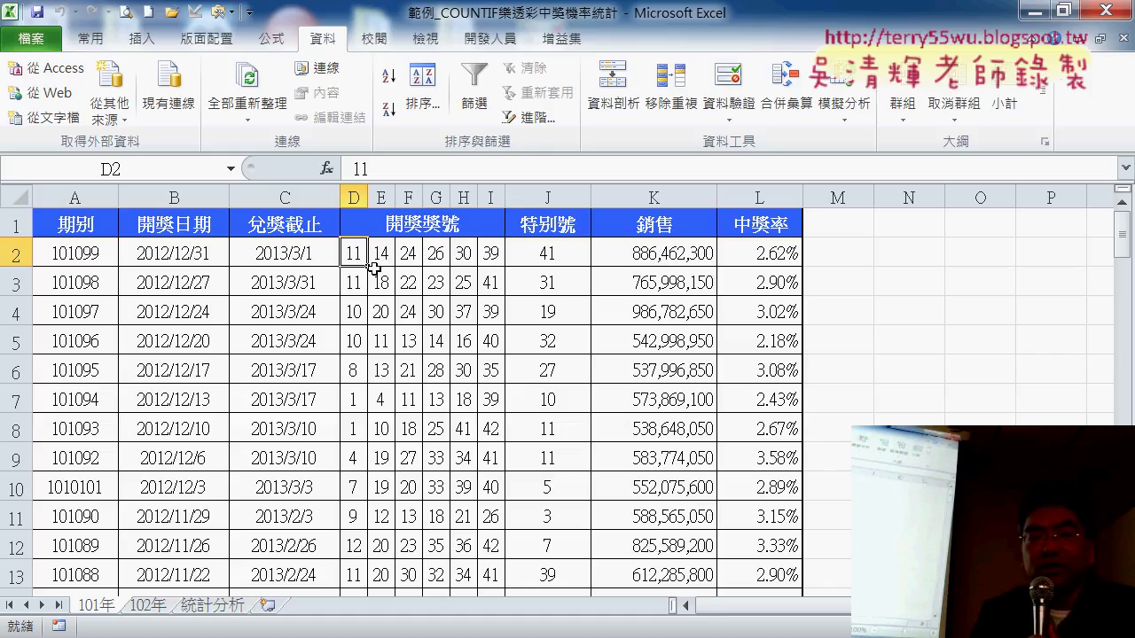
left_click(218, 607)
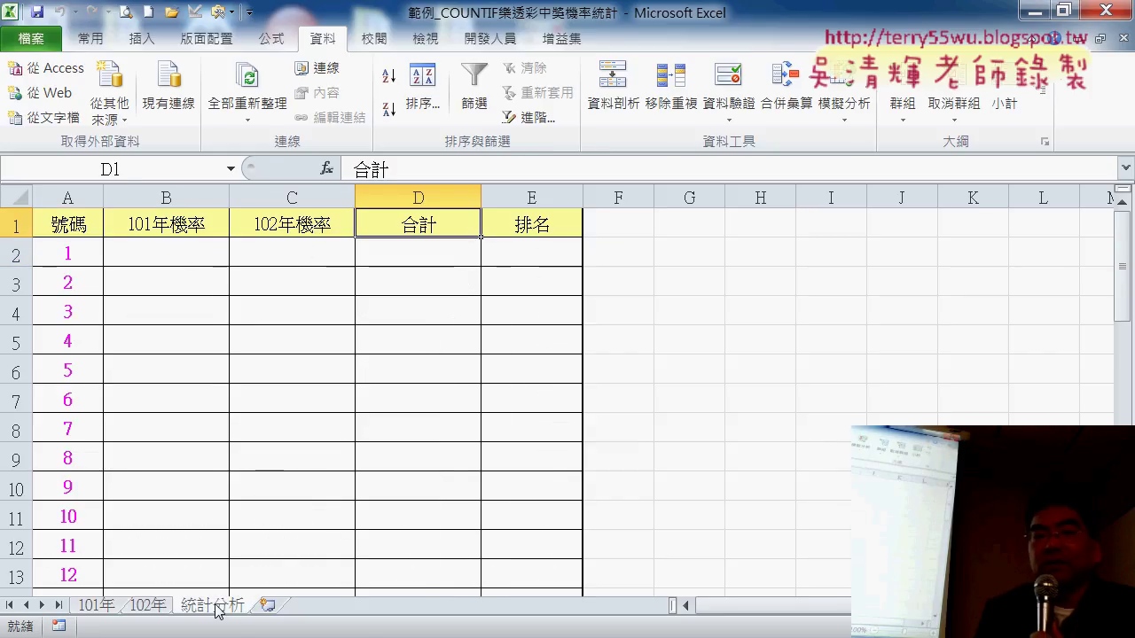
left_click(222, 250)
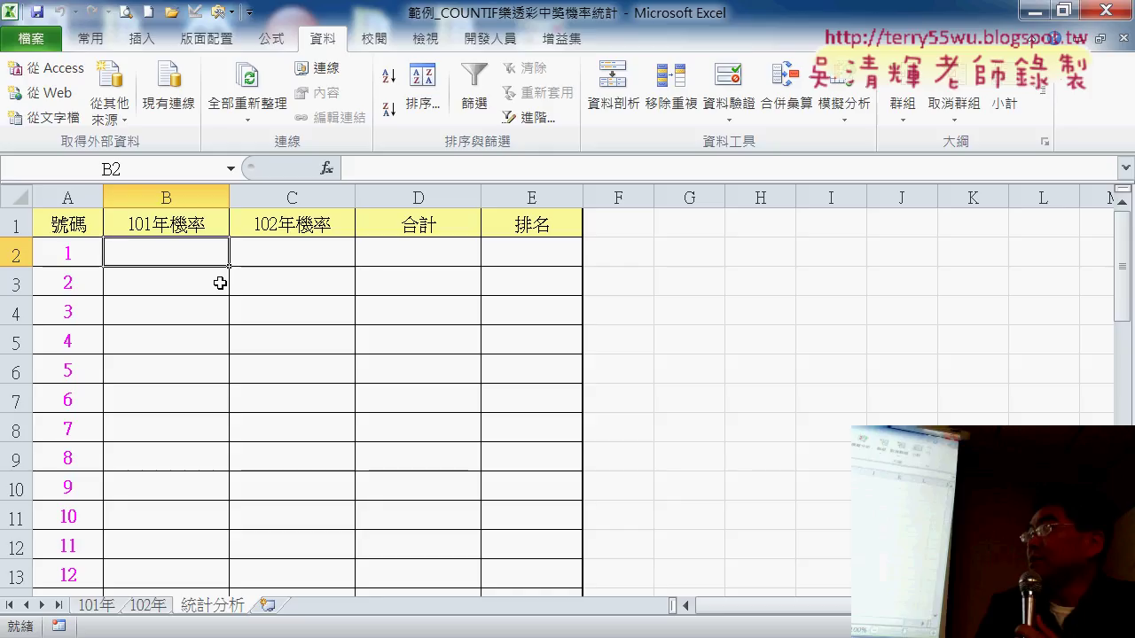
scroll(169, 433, "down", 3)
scroll(170, 433, "down", 2)
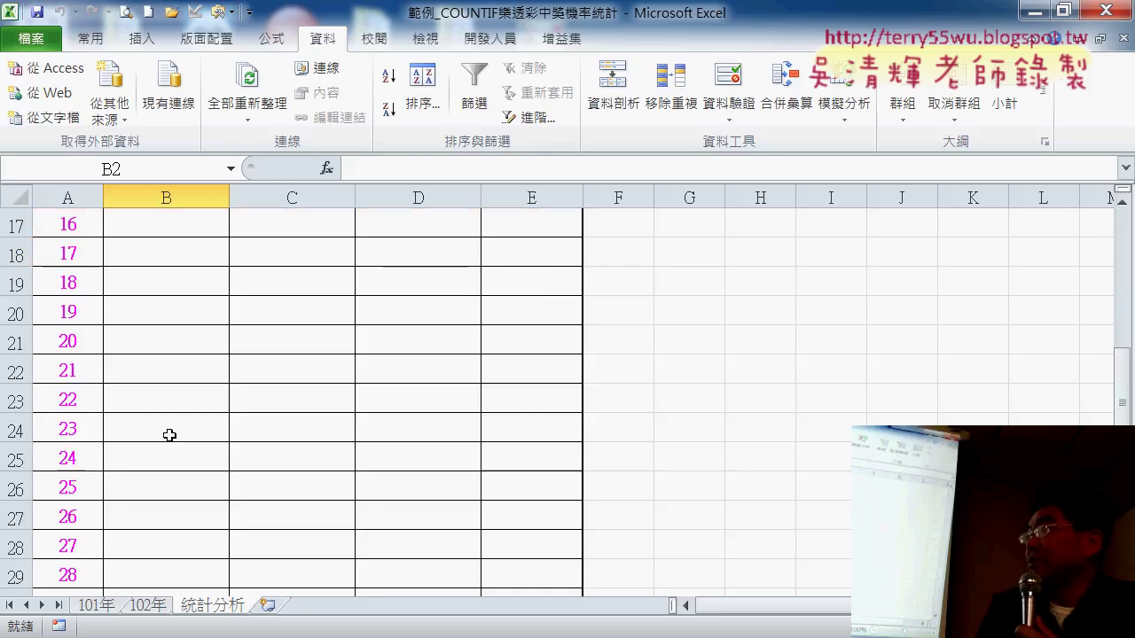
scroll(170, 433, "down", 4)
scroll(112, 536, "down", 1)
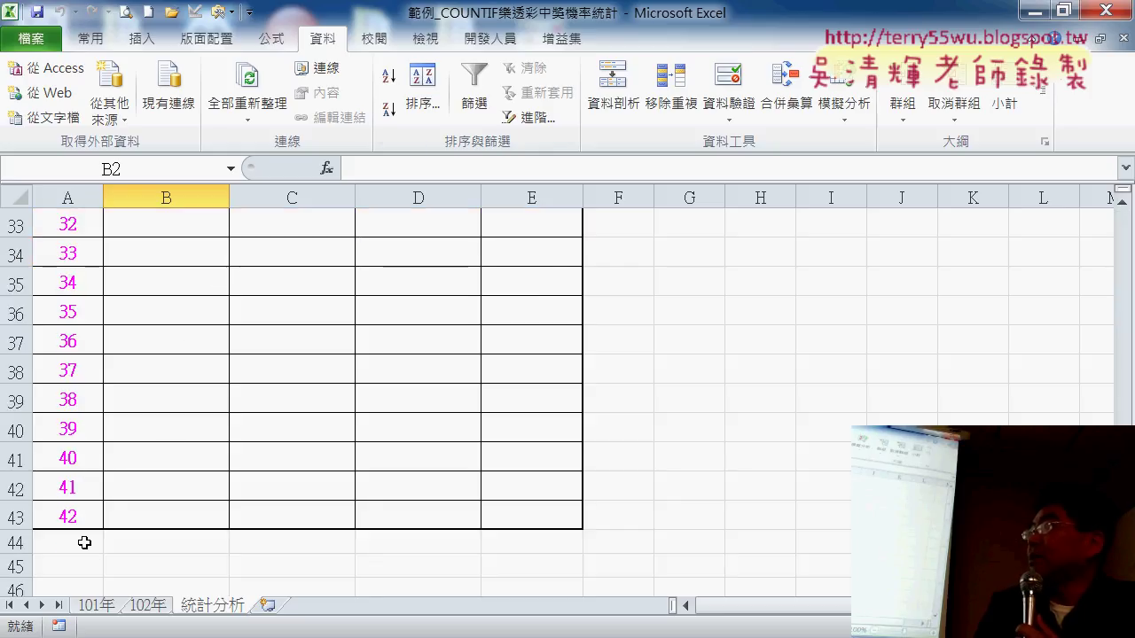
scroll(84, 543, "up", 5)
scroll(89, 542, "up", 5)
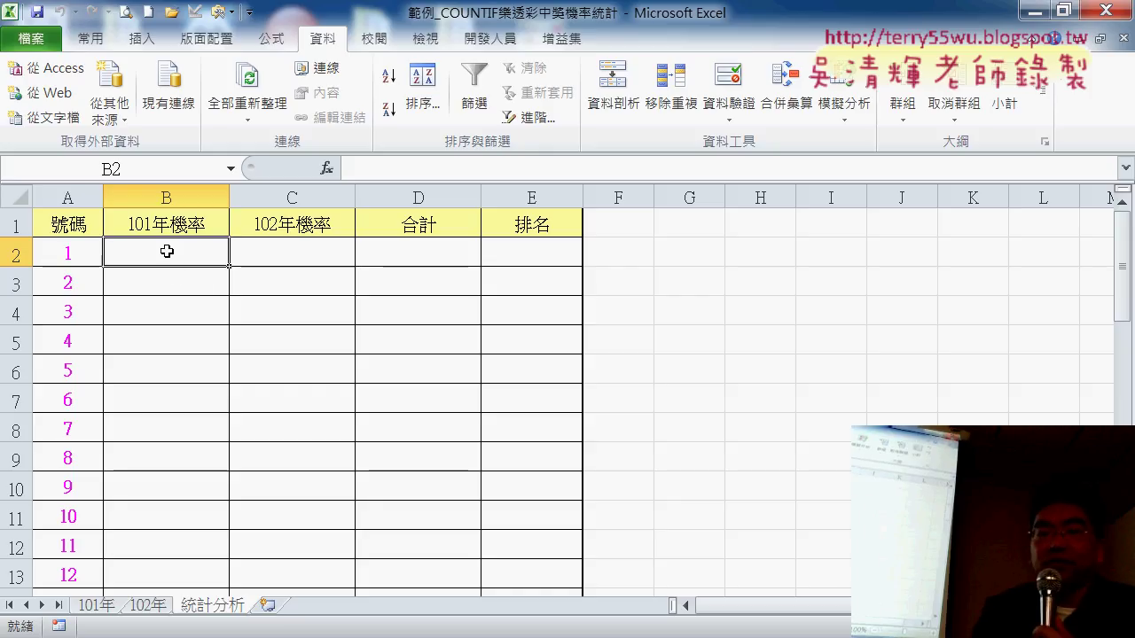
left_click(314, 251)
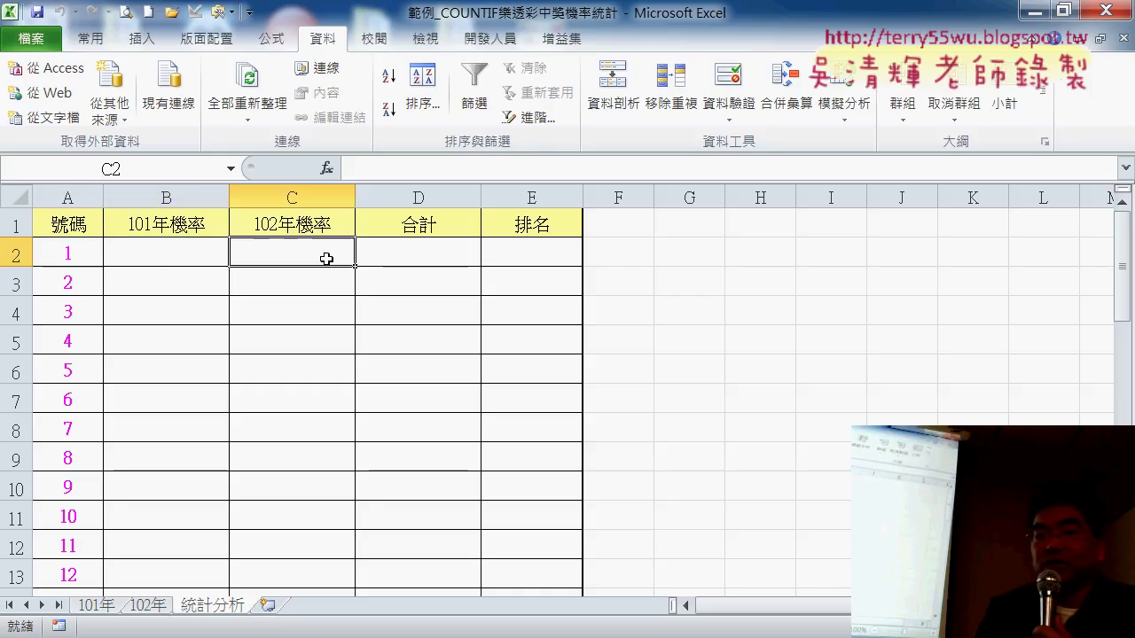
left_click(439, 256)
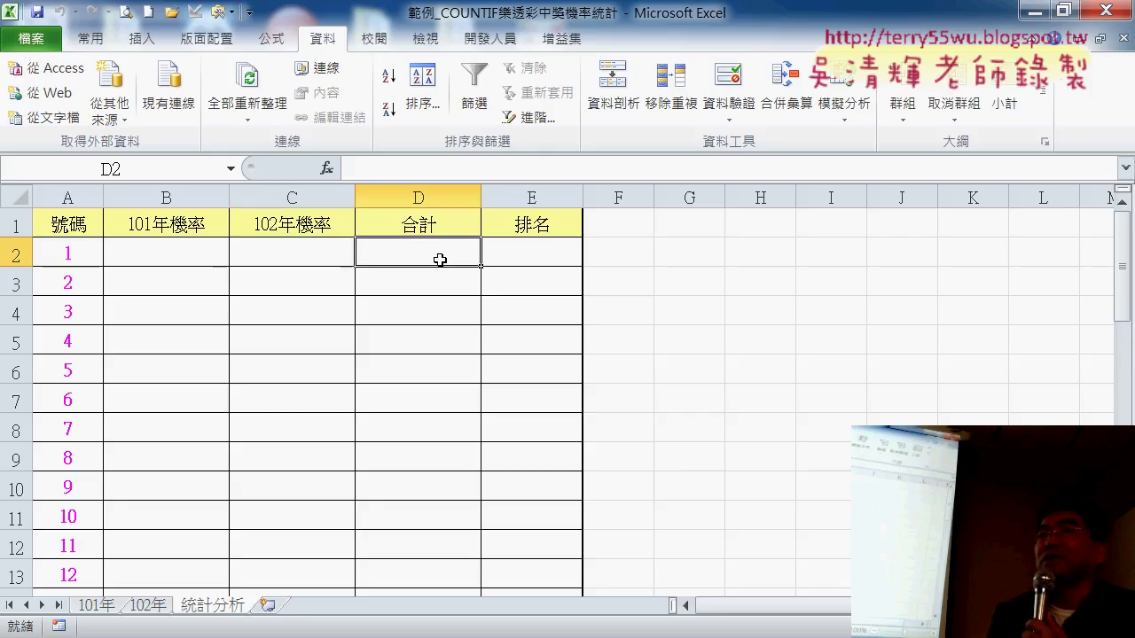
left_click(548, 253)
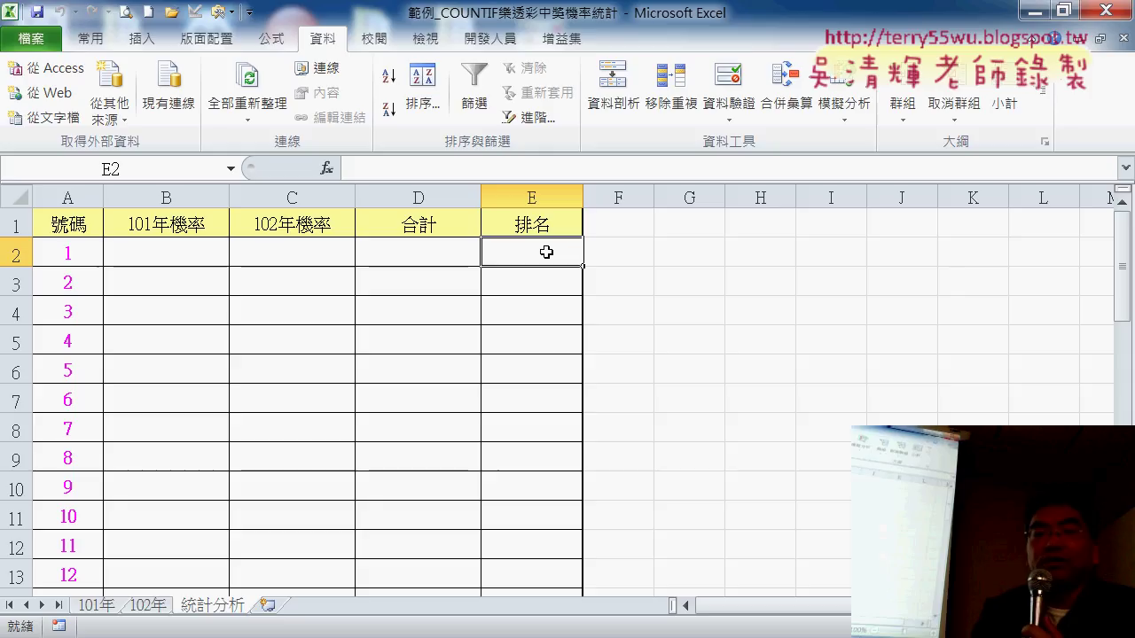
left_click(168, 258)
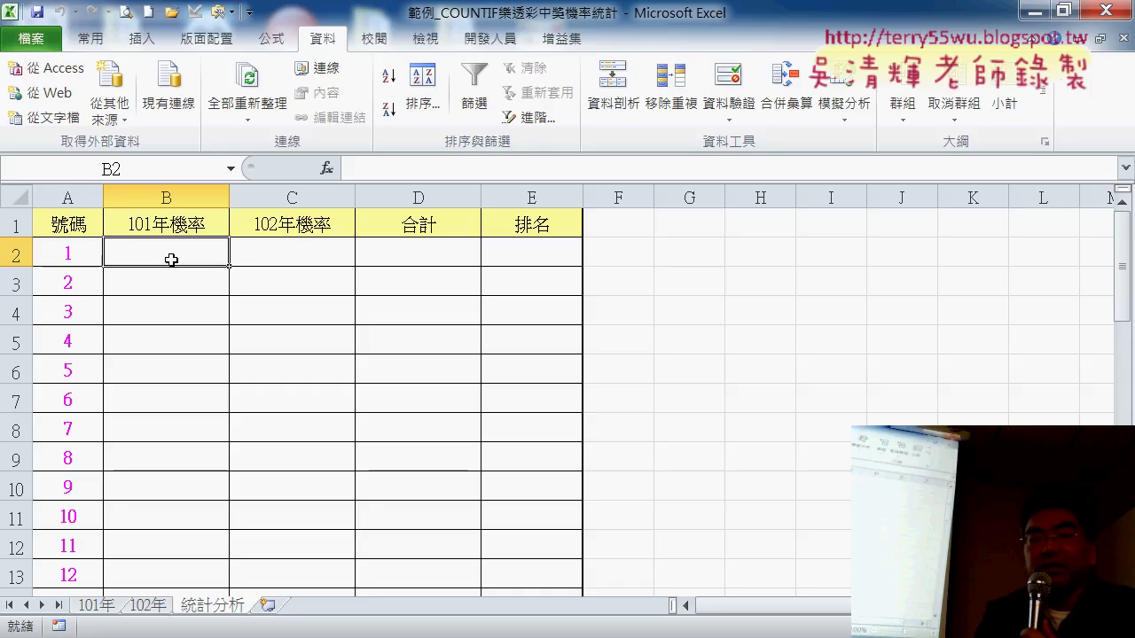
Select the first draw's numbers D2:J2 on 101年, then move to the 統計分析 sheet
left_click(99, 606)
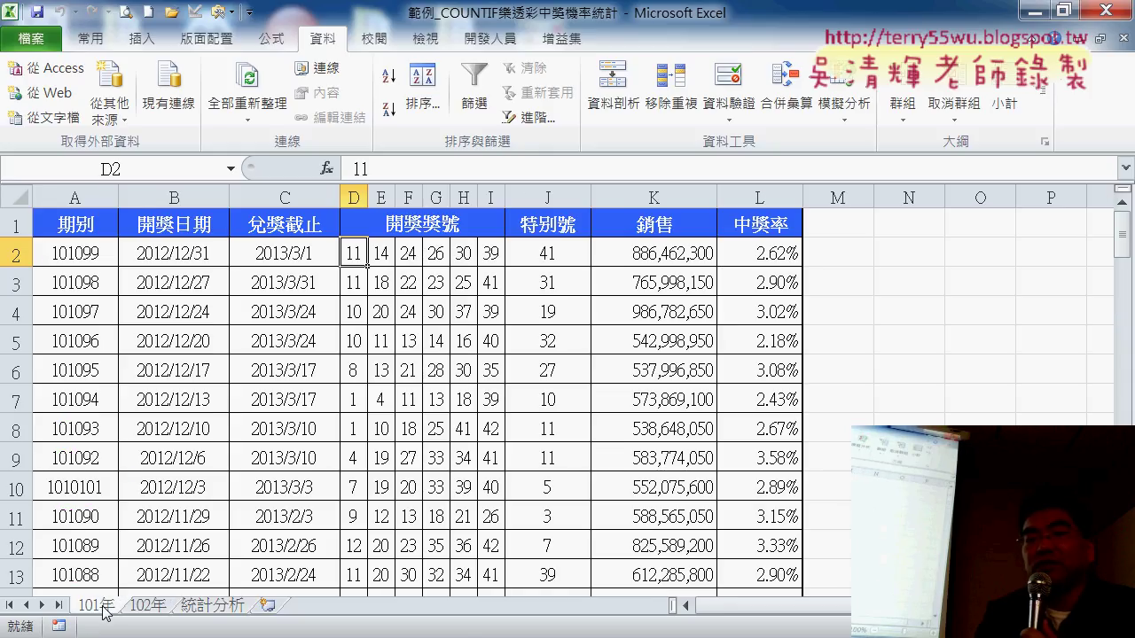
left_click_drag(353, 254, 537, 240)
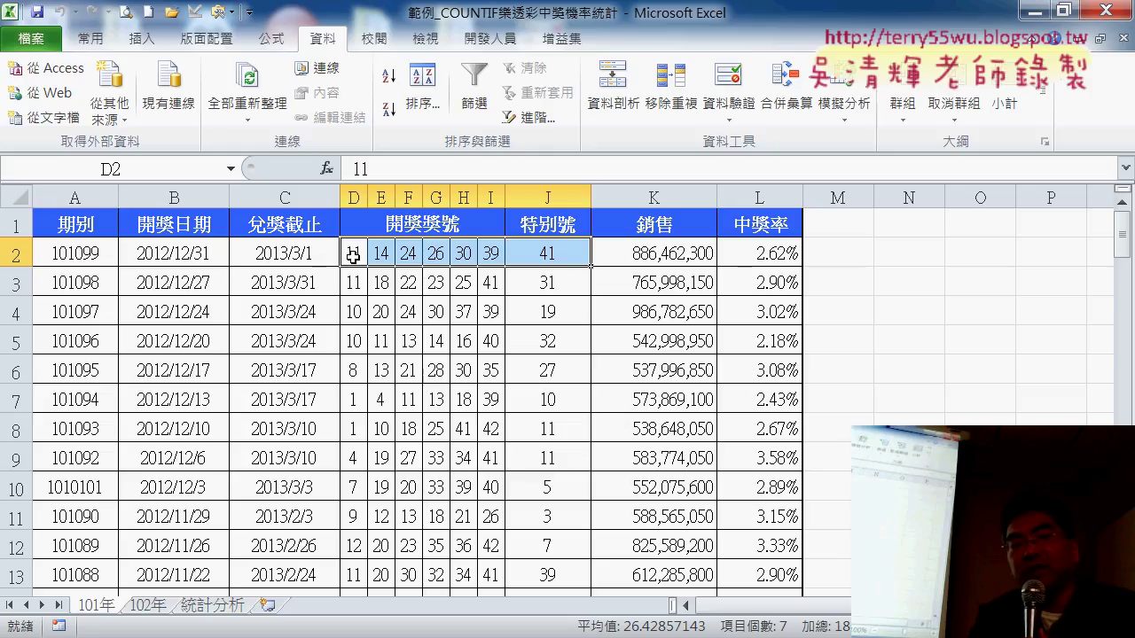
left_click(21, 253)
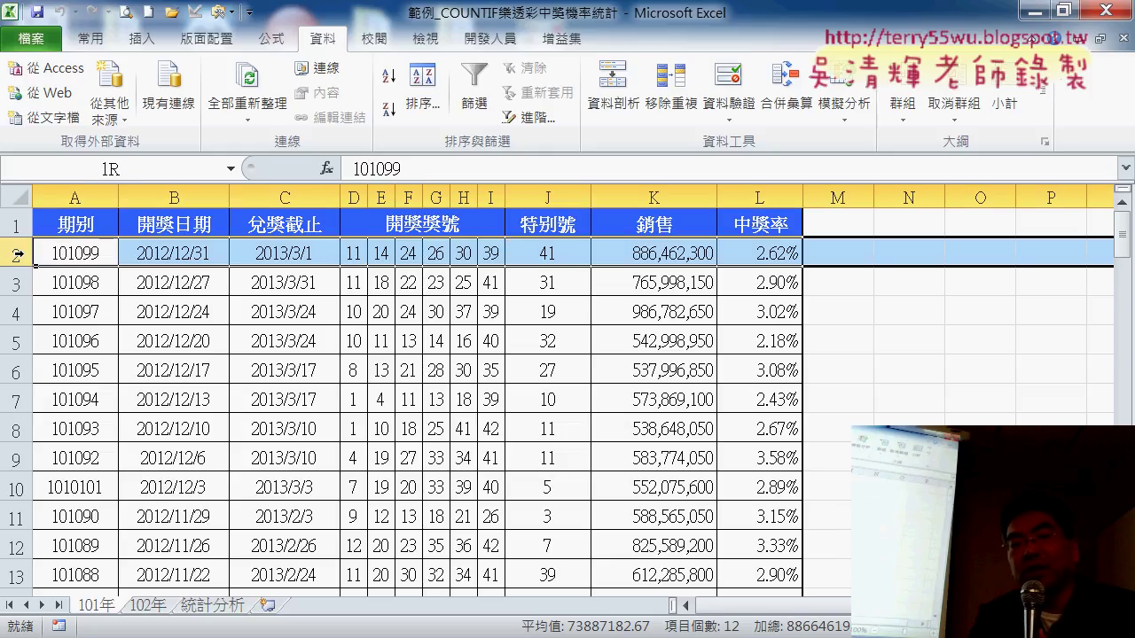
left_click_drag(356, 252, 548, 253)
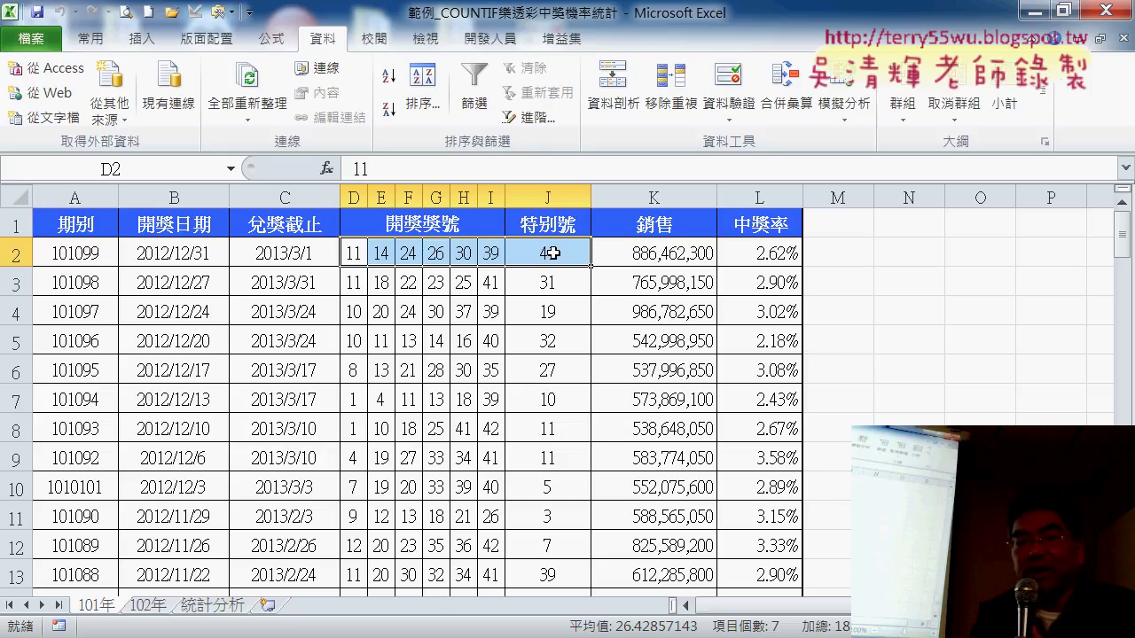
key("ctrl+Down")
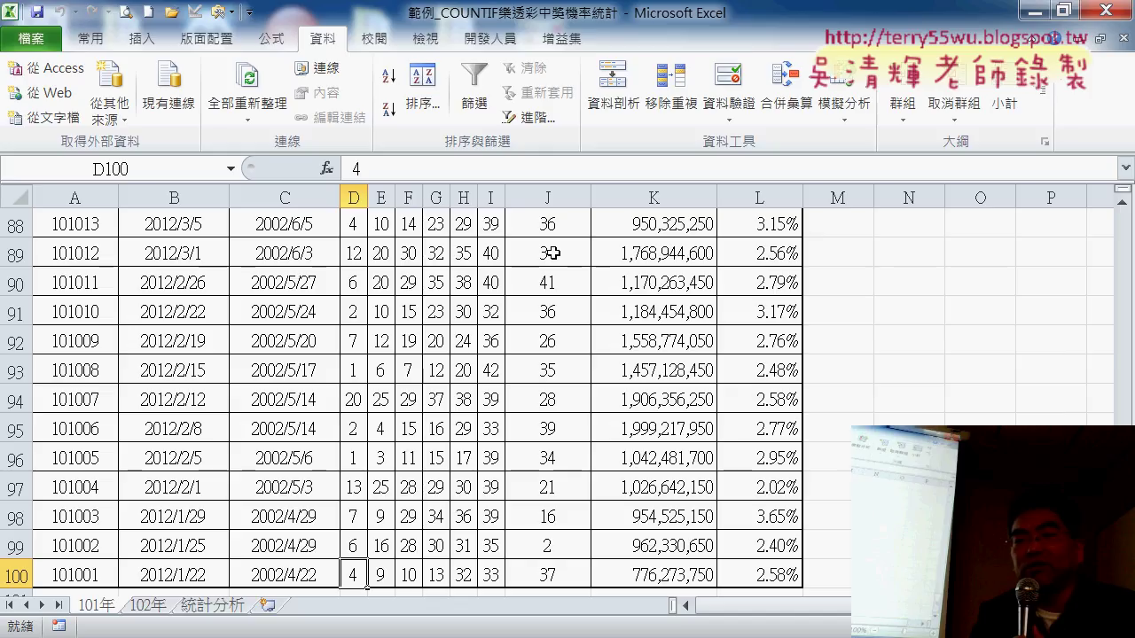
key("ctrl+Up")
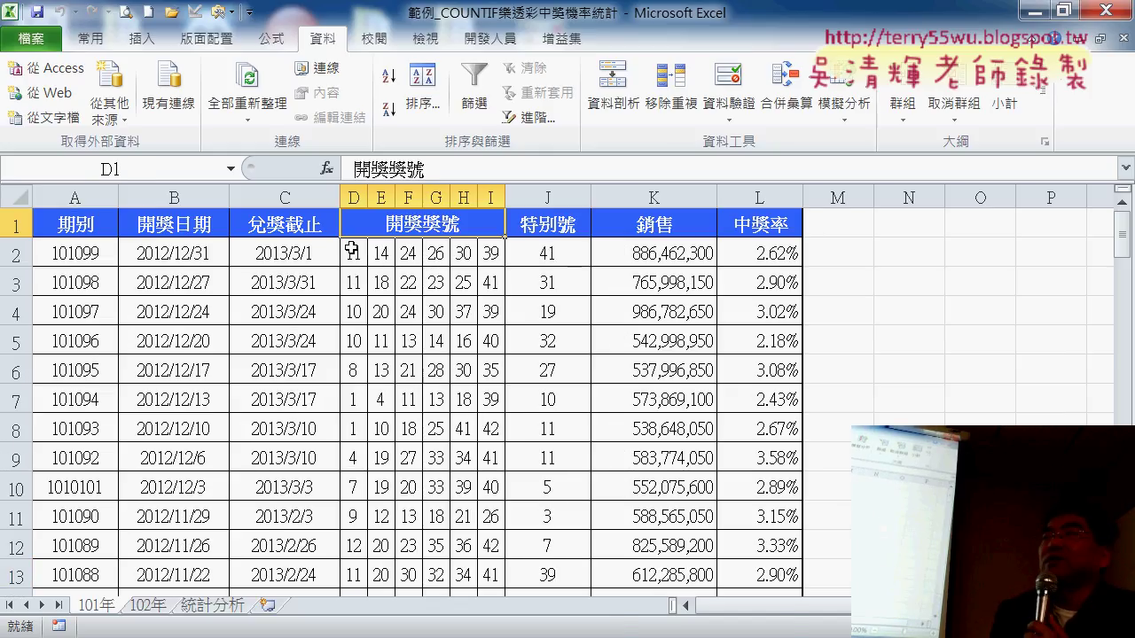
left_click_drag(356, 254, 548, 248)
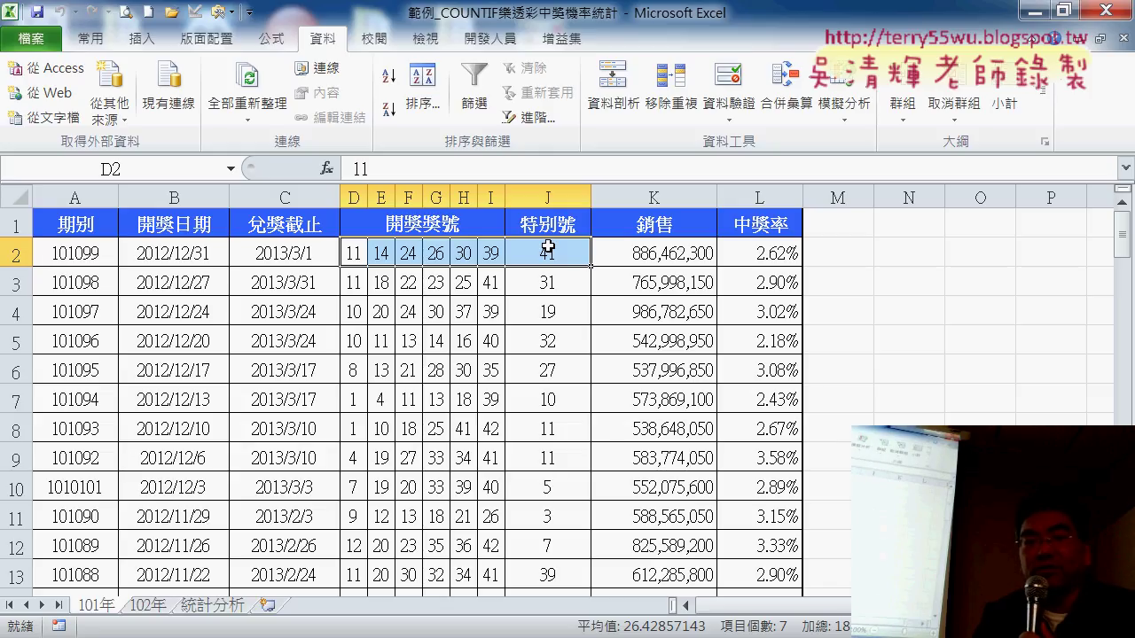
left_click(245, 608)
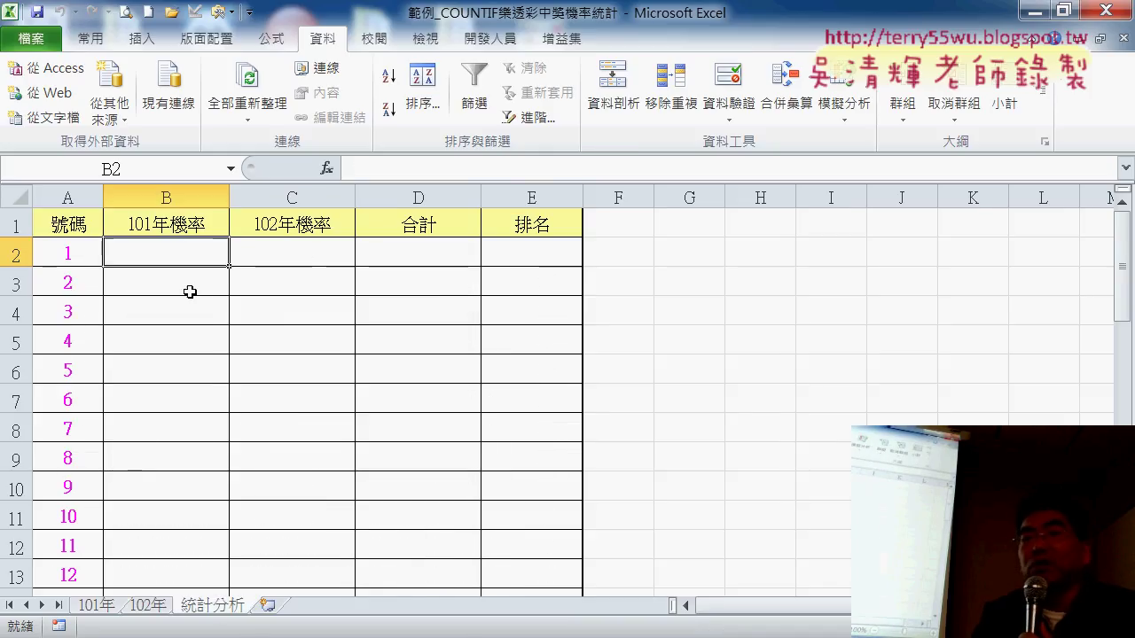
Start a COUNTIF in B2 via Insert Function, cancel it, and return to 101年
left_click(328, 169)
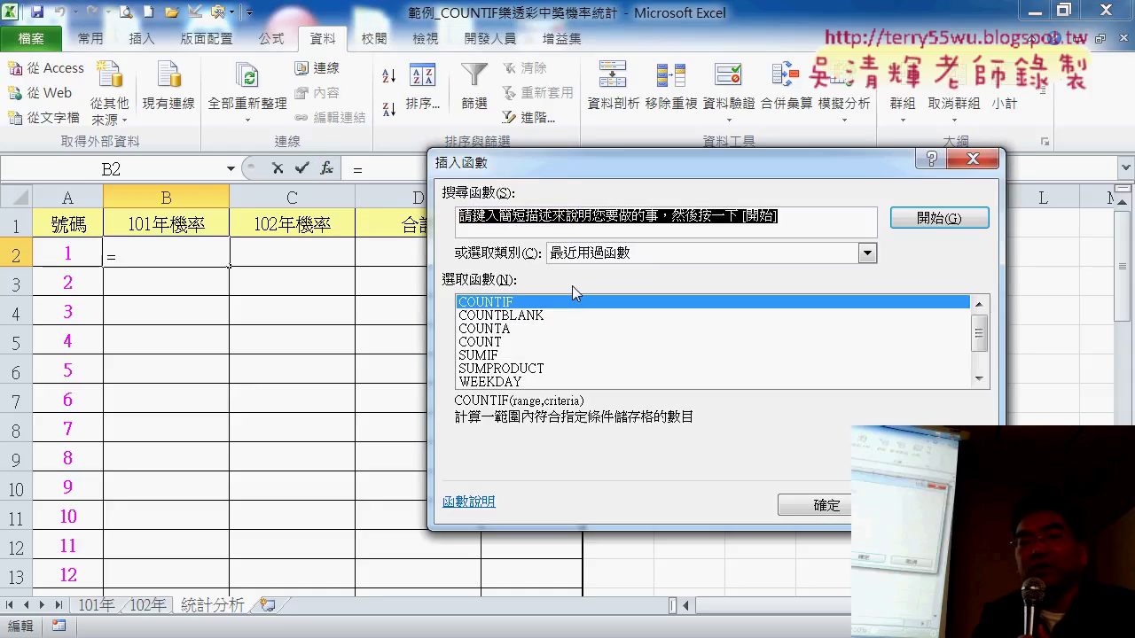
left_click(824, 501)
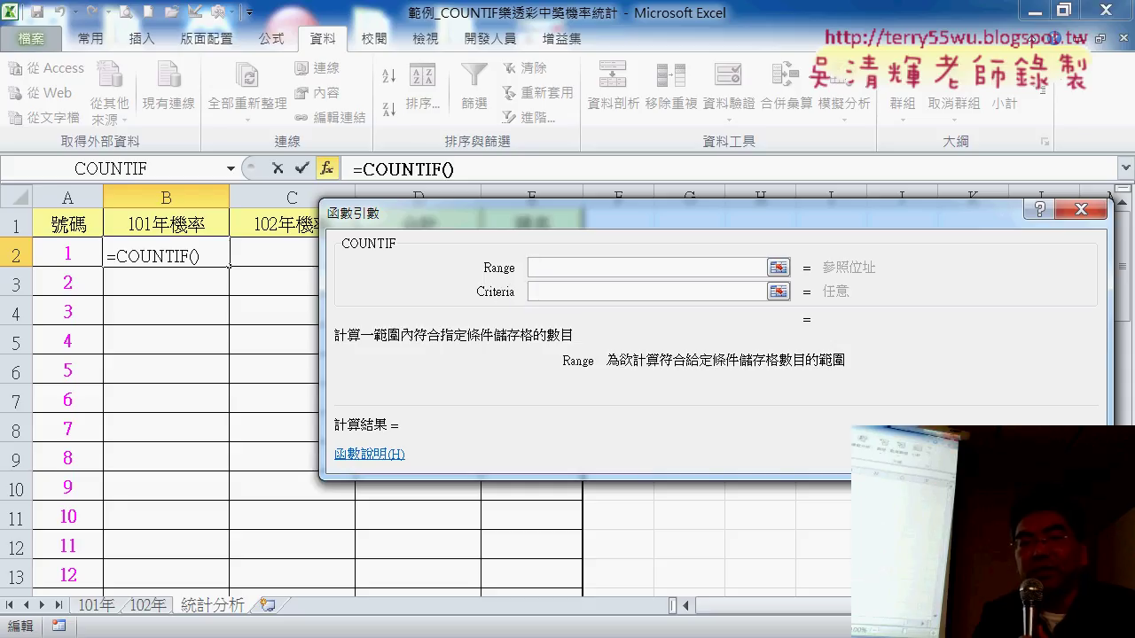
key("Escape")
left_click(96, 605)
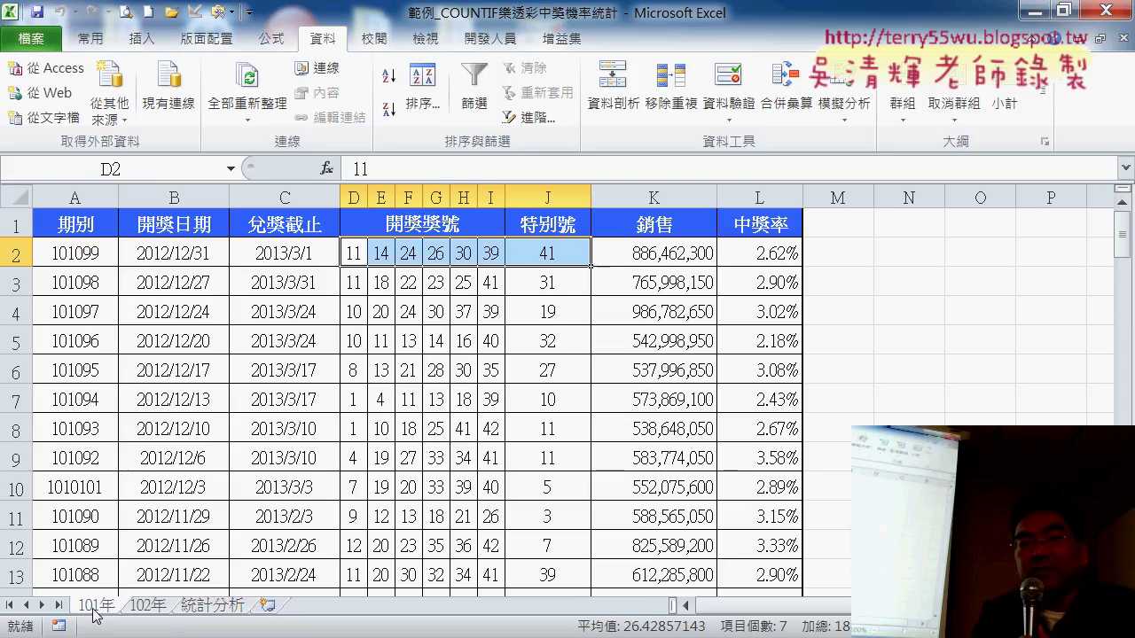
Select the drawn-number block D2:J100 and begin typing a name in the Name Box
left_click(353, 253)
left_click_drag(355, 253, 532, 258)
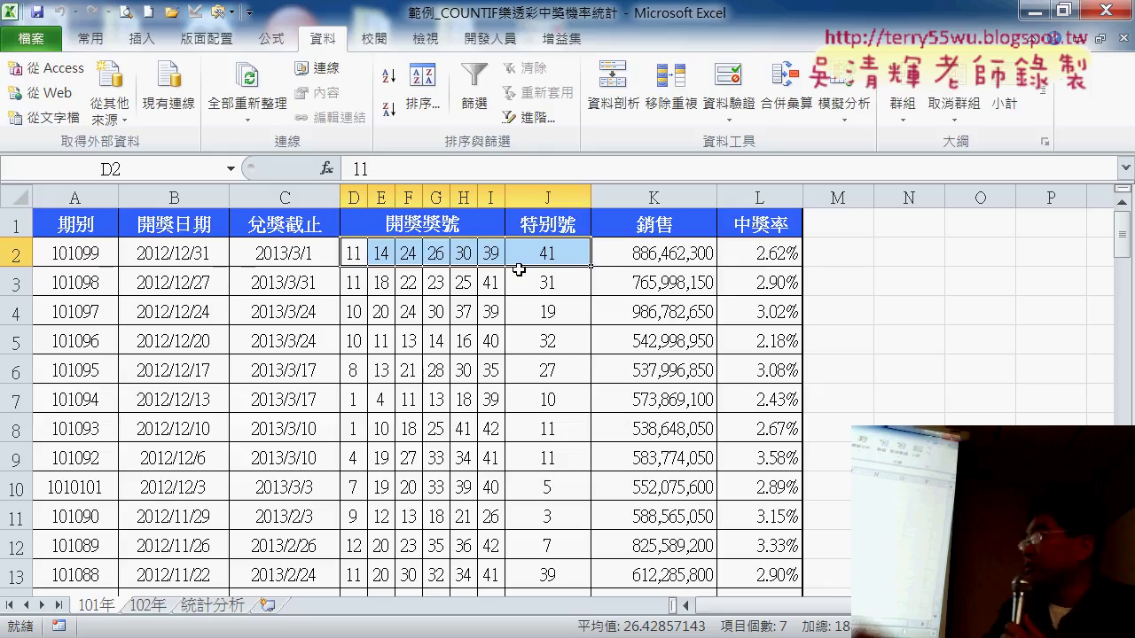
key("ctrl+shift+Down")
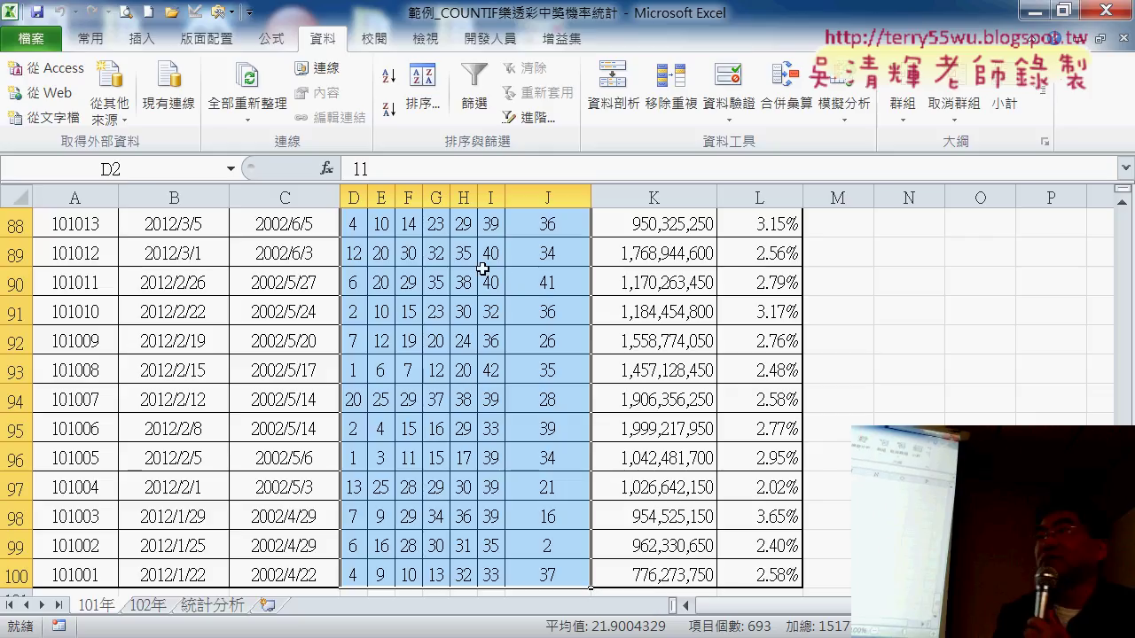
left_click(150, 171)
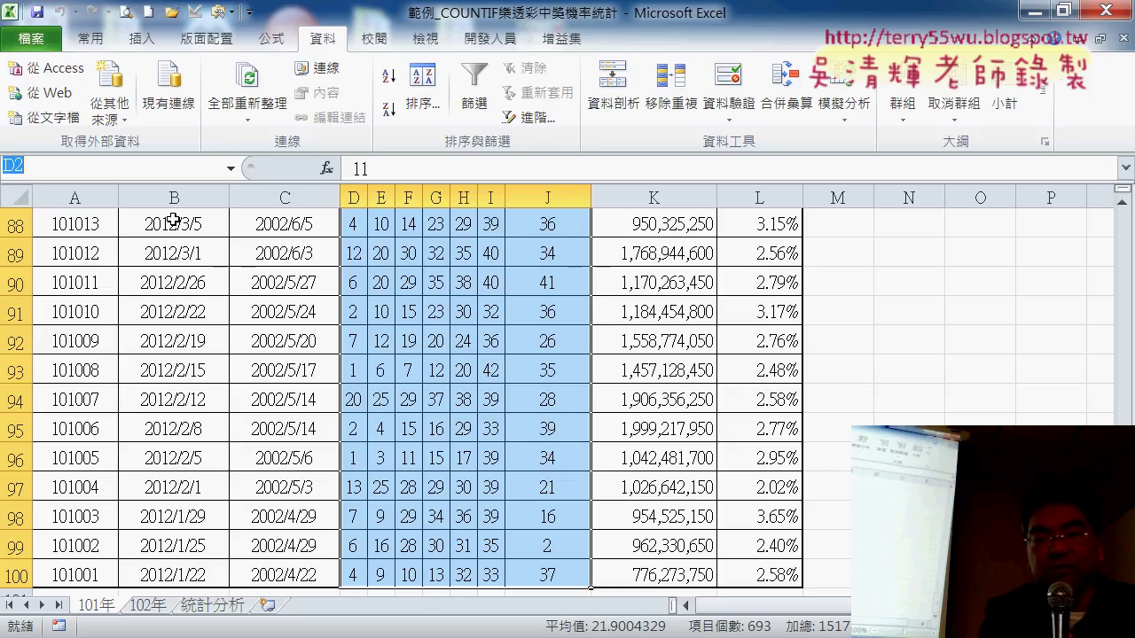
type("101")
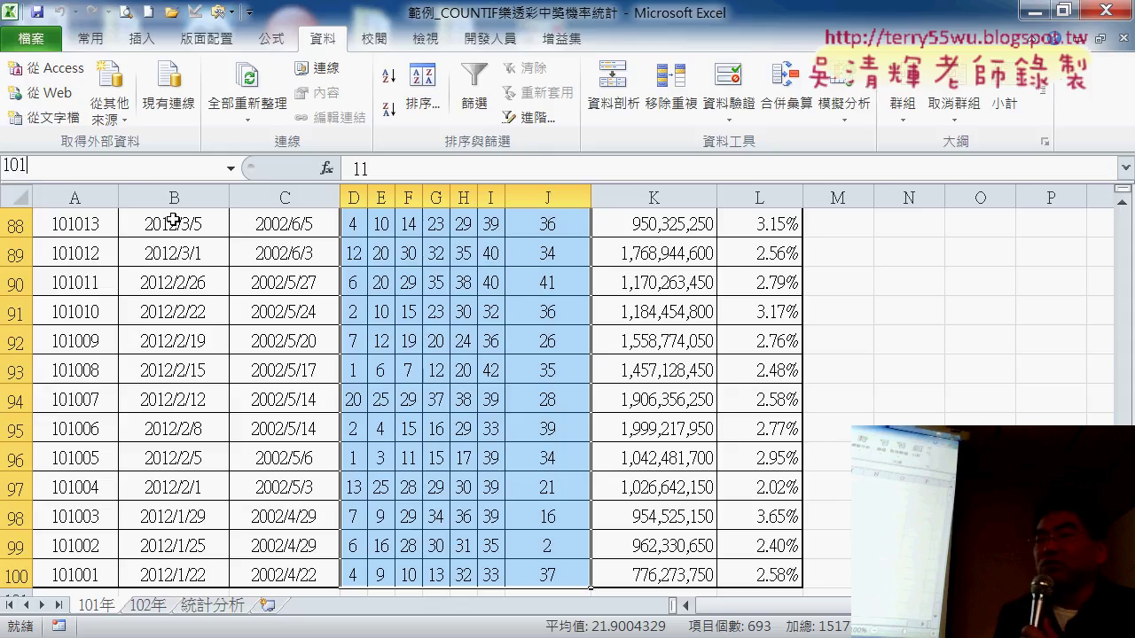
key("Return")
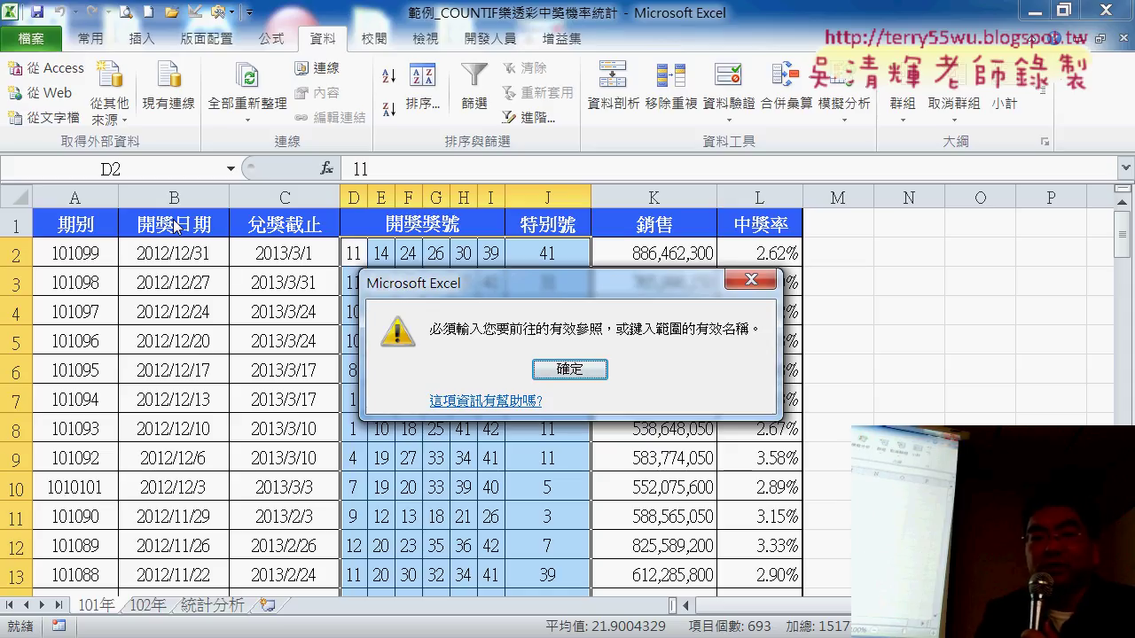
left_click(573, 370)
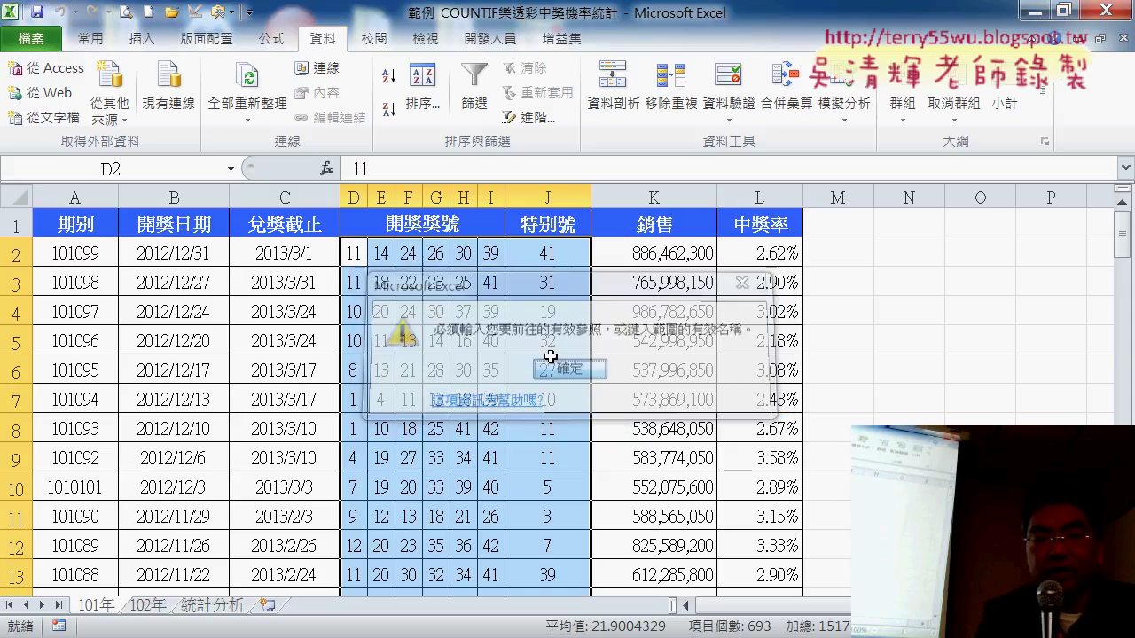
left_click(124, 168)
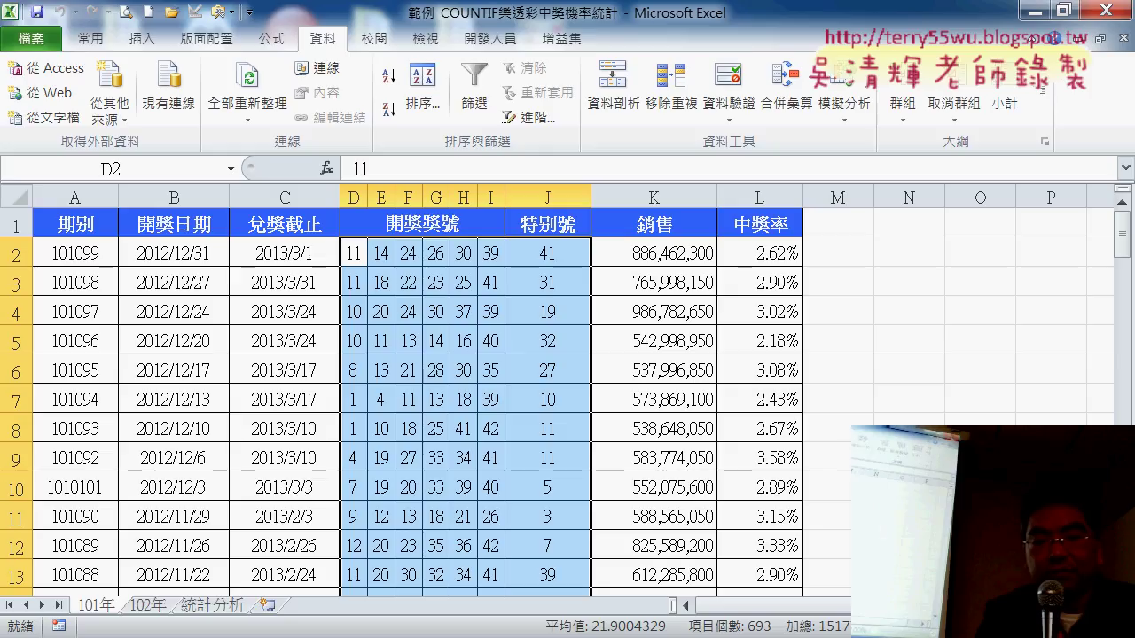
type("ㄜ")
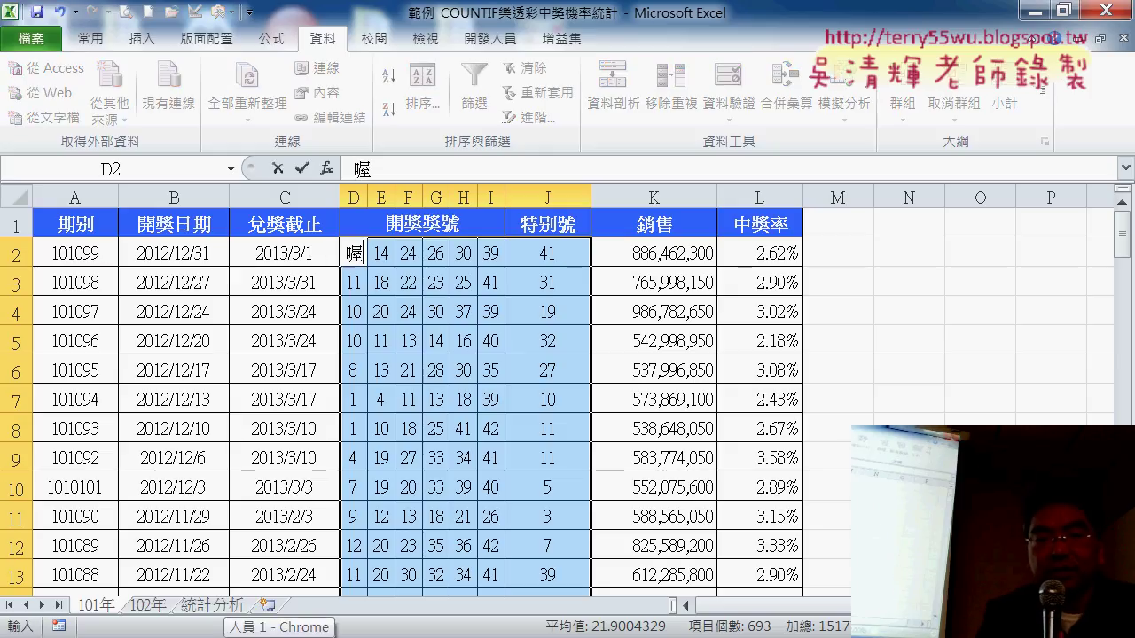
type("ㄍㄢˇ")
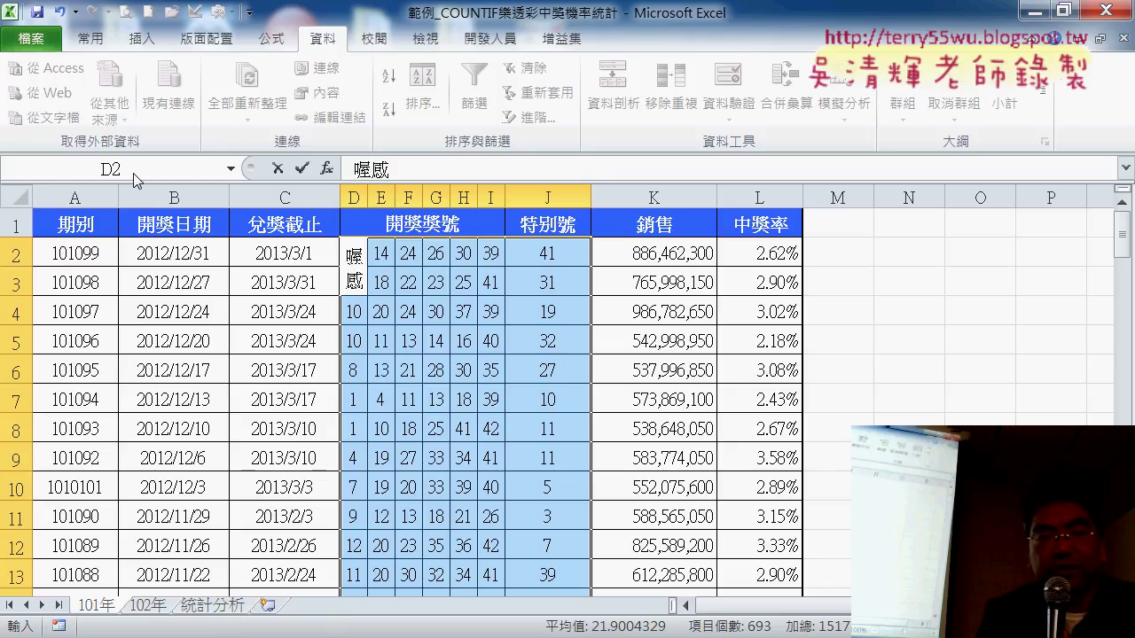
Discard stray input and switch the zhuyin input method to the 倚天注音鍵盤 layout
key("Escape")
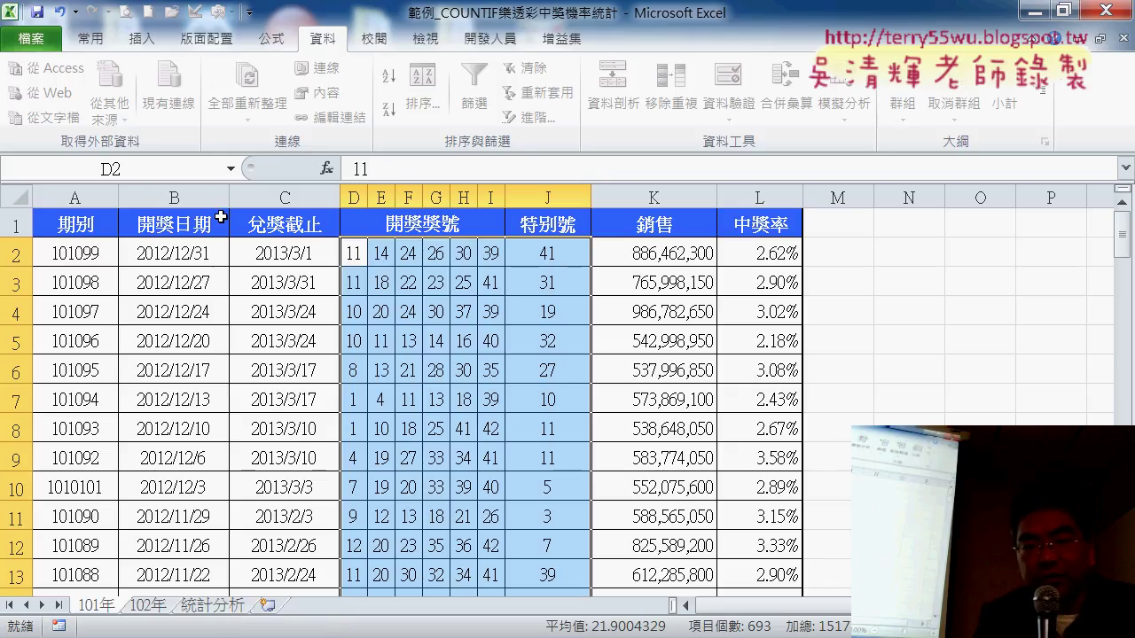
left_click(136, 169)
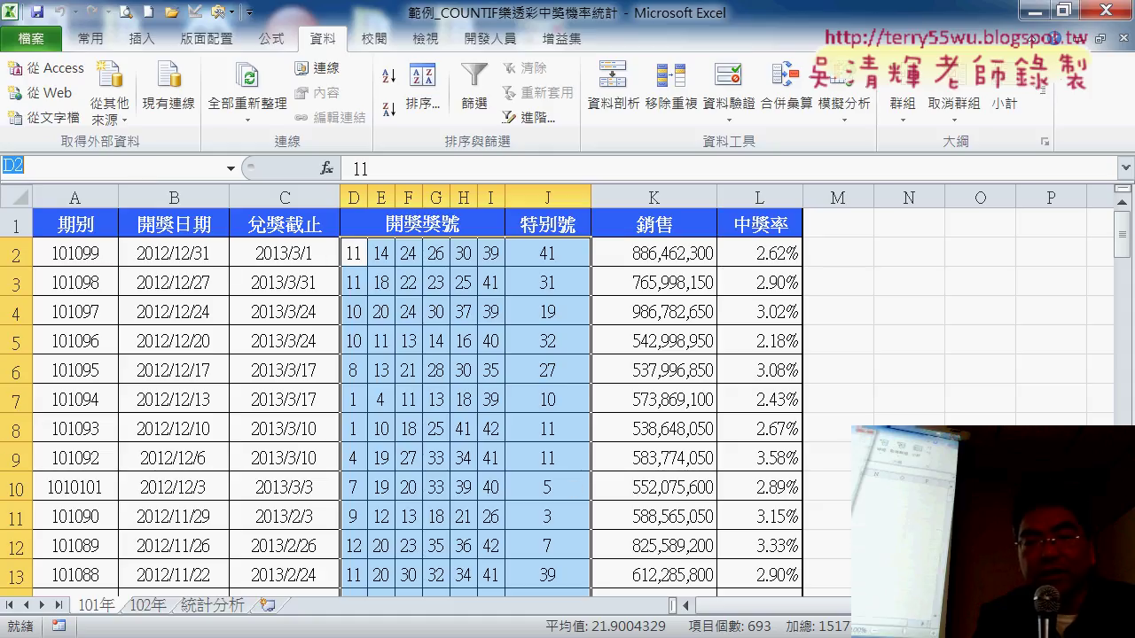
right_click(887, 620)
left_click(921, 485)
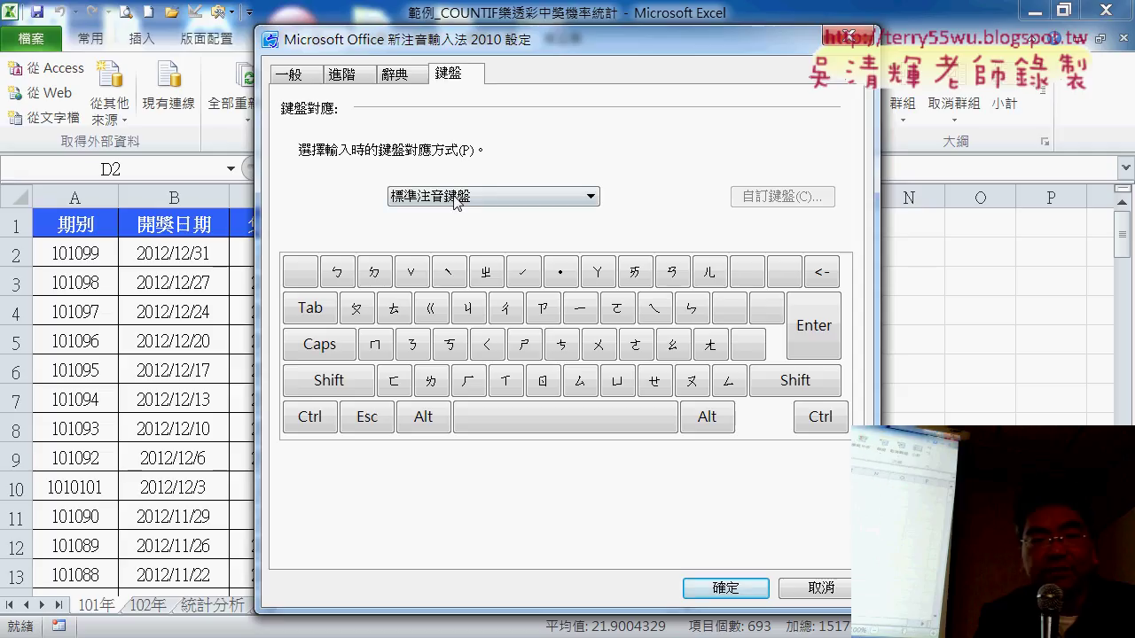
left_click(456, 197)
left_click(450, 227)
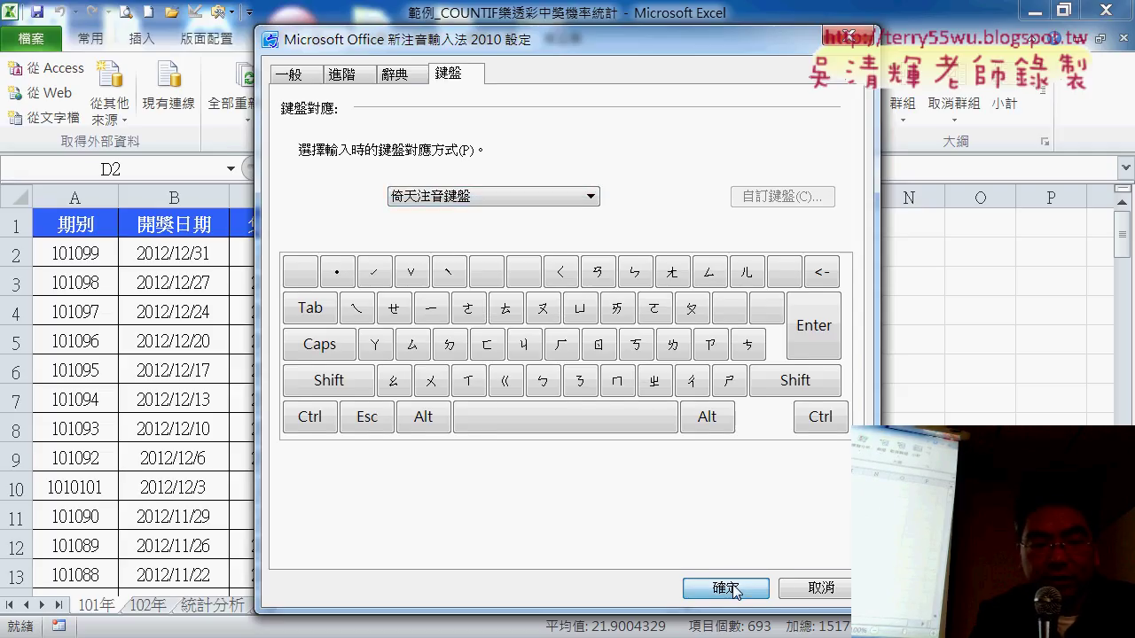
left_click(723, 586)
type("ㄎ")
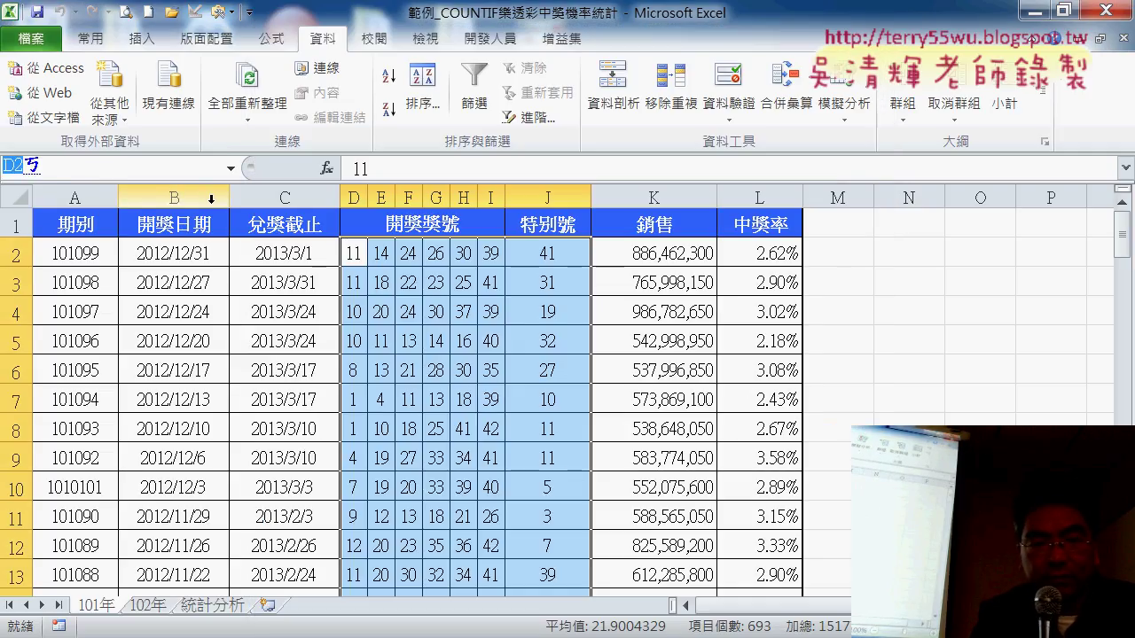
Name the selected range 開獎101 in the Name Box and check it
type("i ")
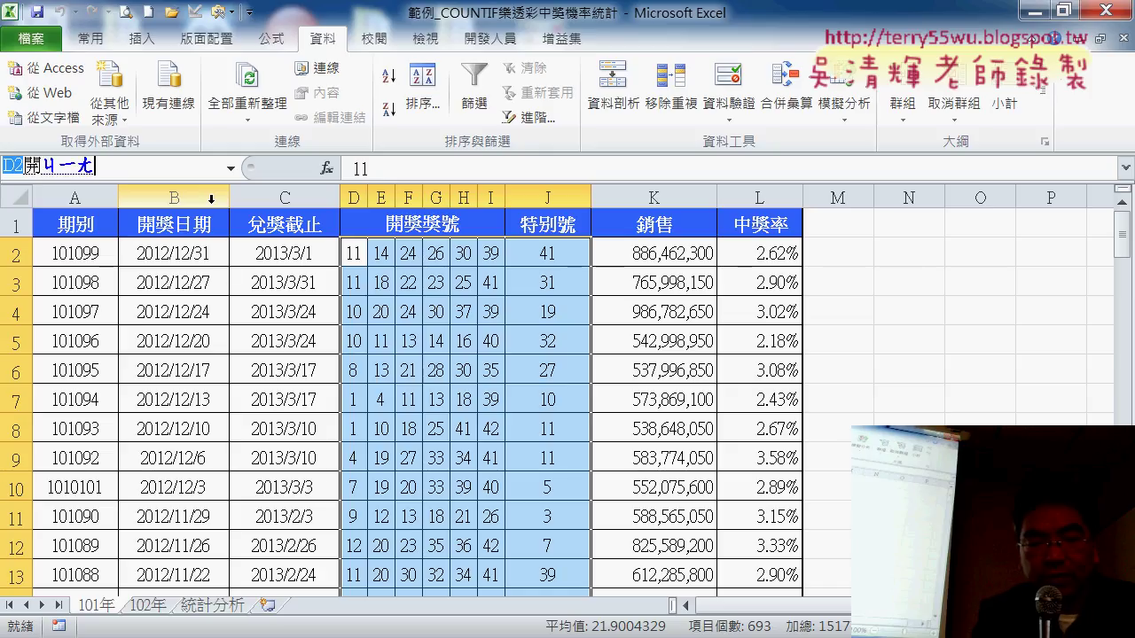
type("3")
key("Return")
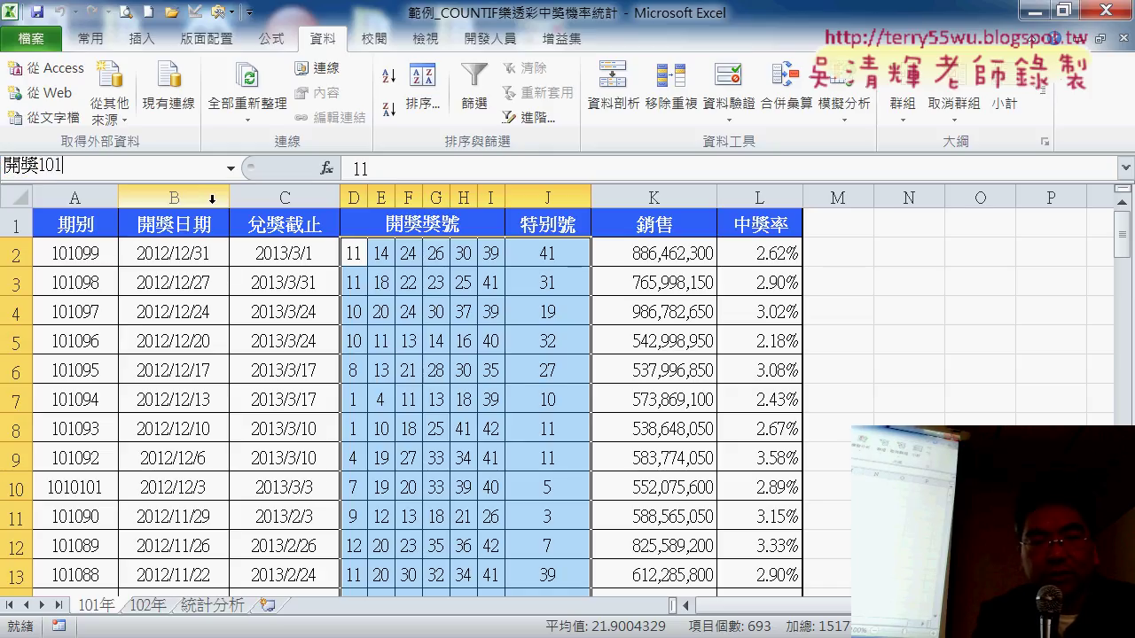
key("Return")
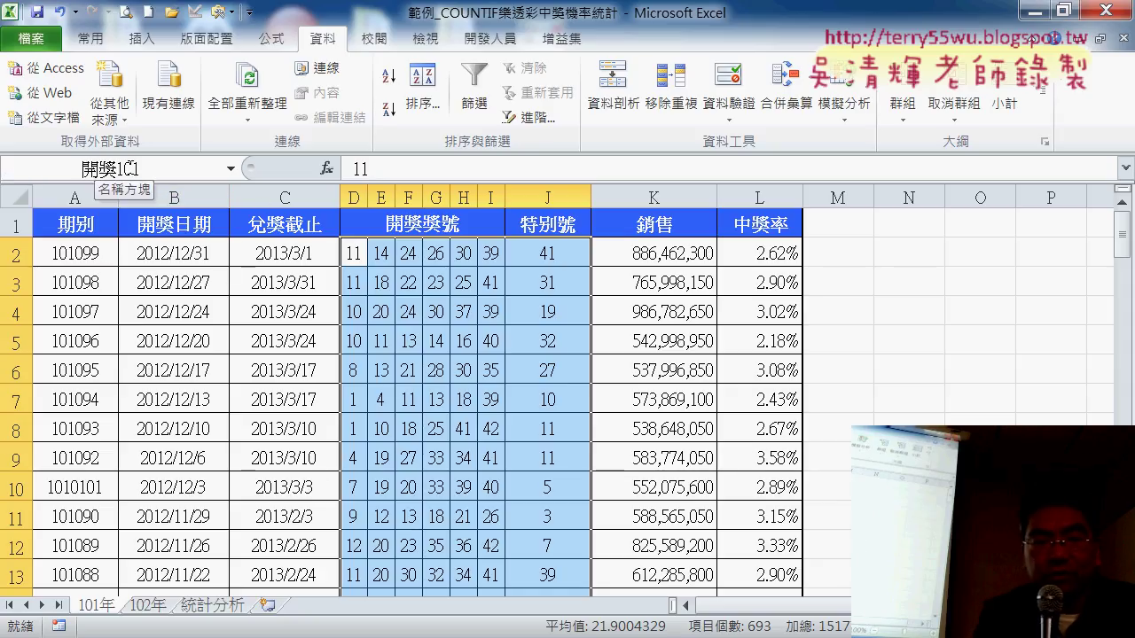
left_click(130, 168)
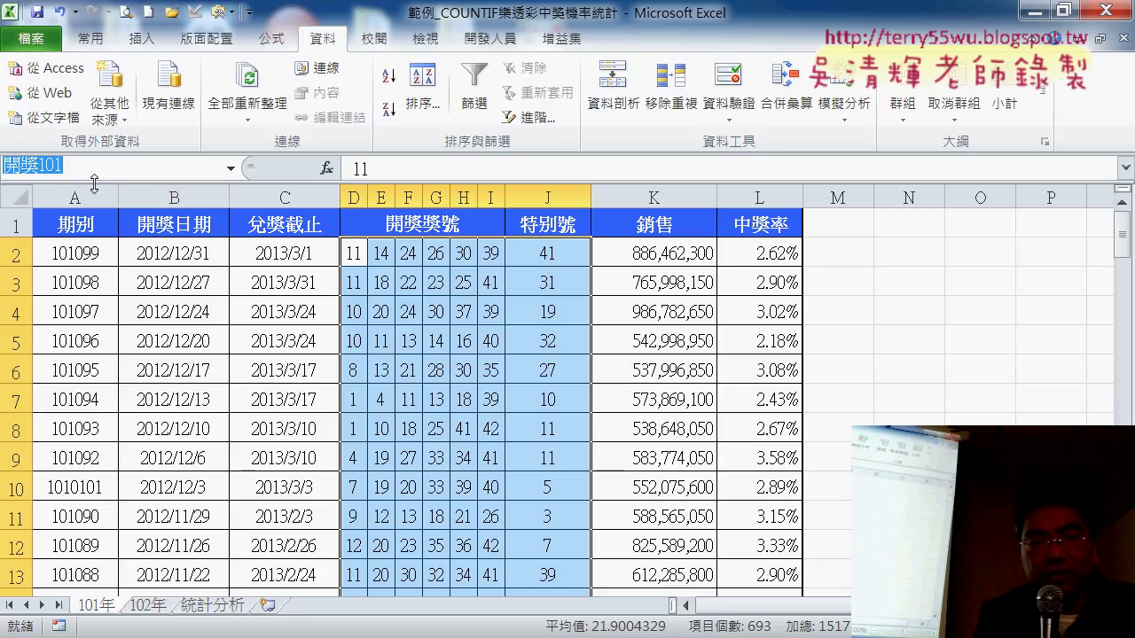
Select D2:J105 on the 102年 sheet and name it 開獎102
key("Escape")
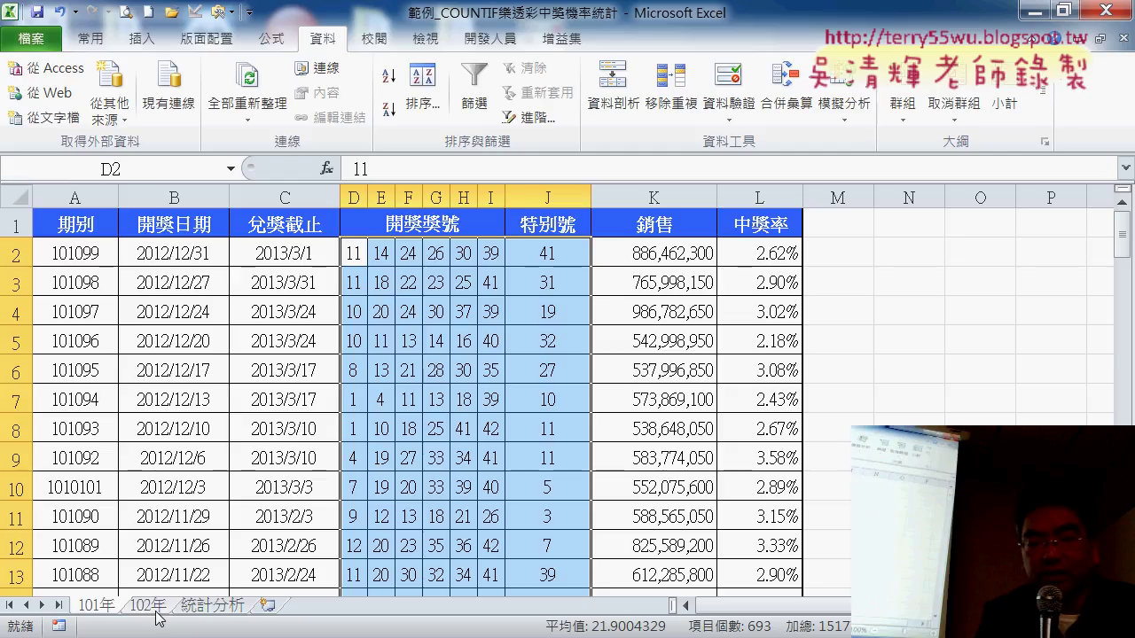
left_click(155, 611)
left_click_drag(352, 253, 526, 242)
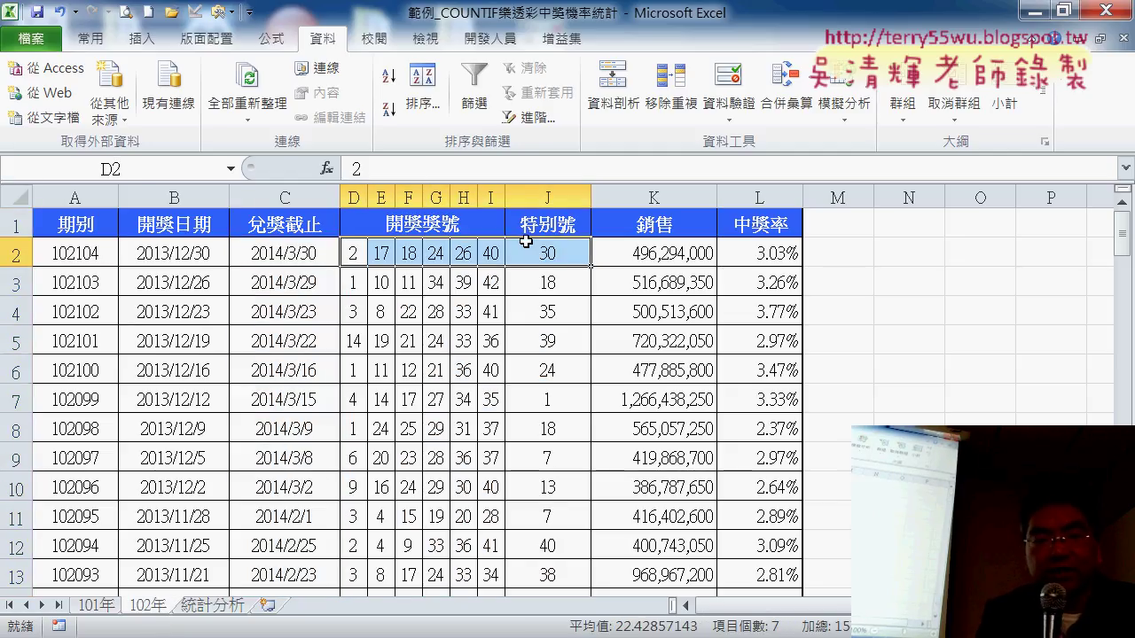
key("ctrl+shift+Down")
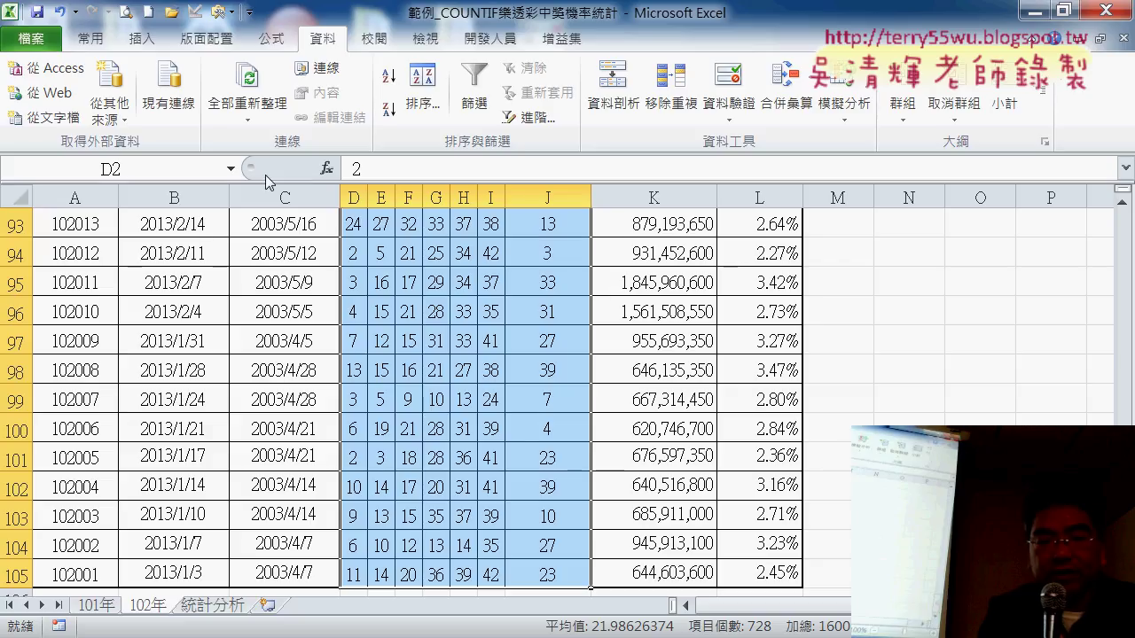
left_click(152, 168)
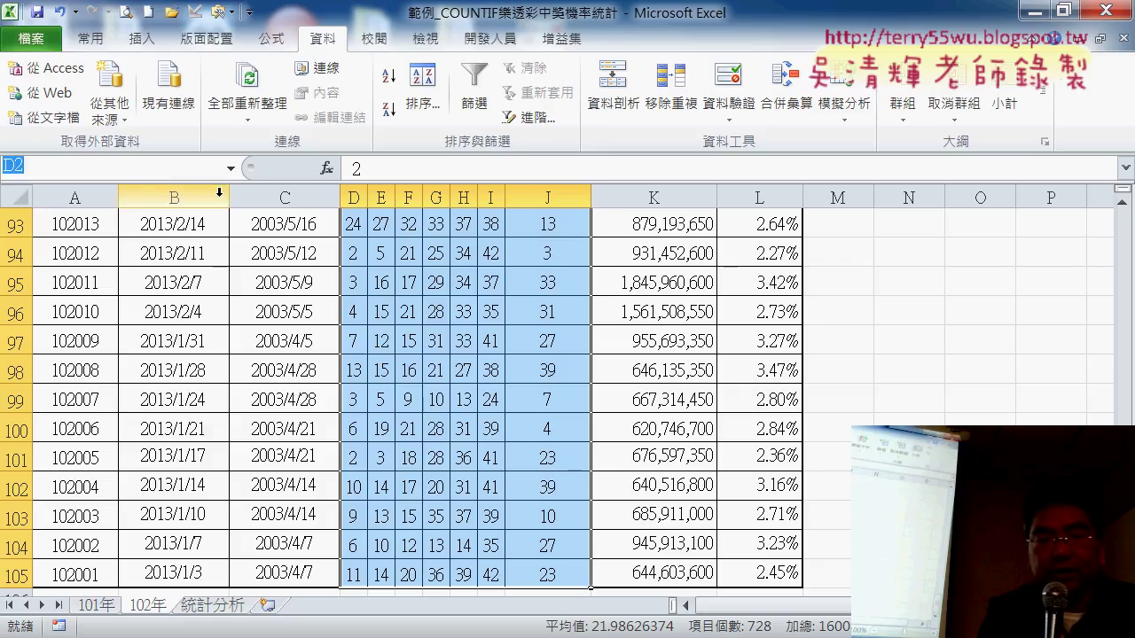
type("開獎10")
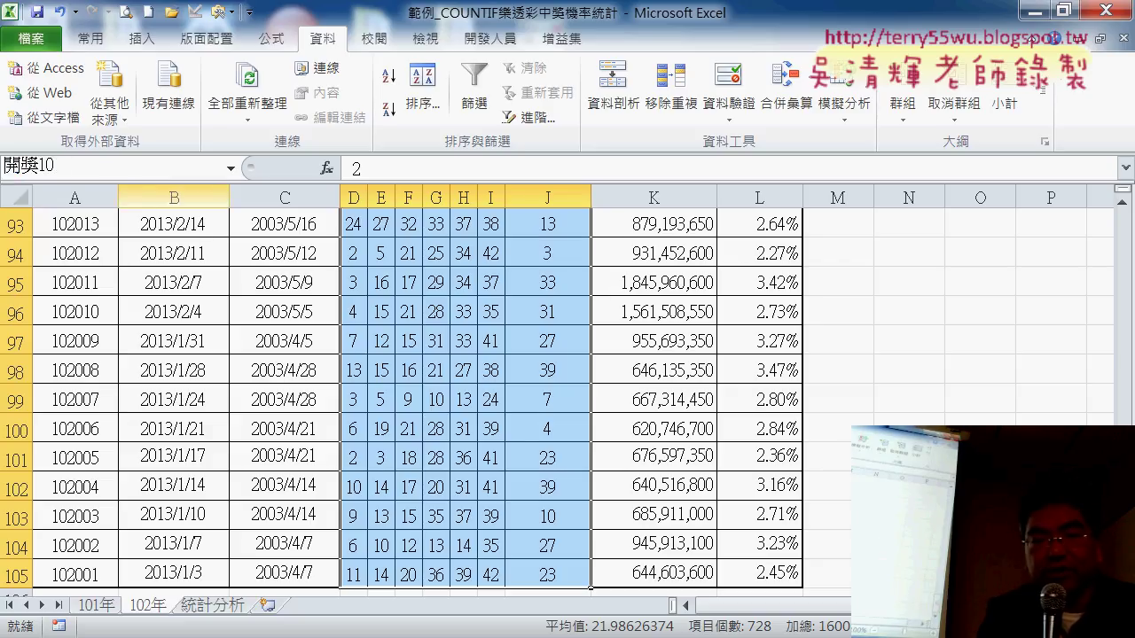
type("12")
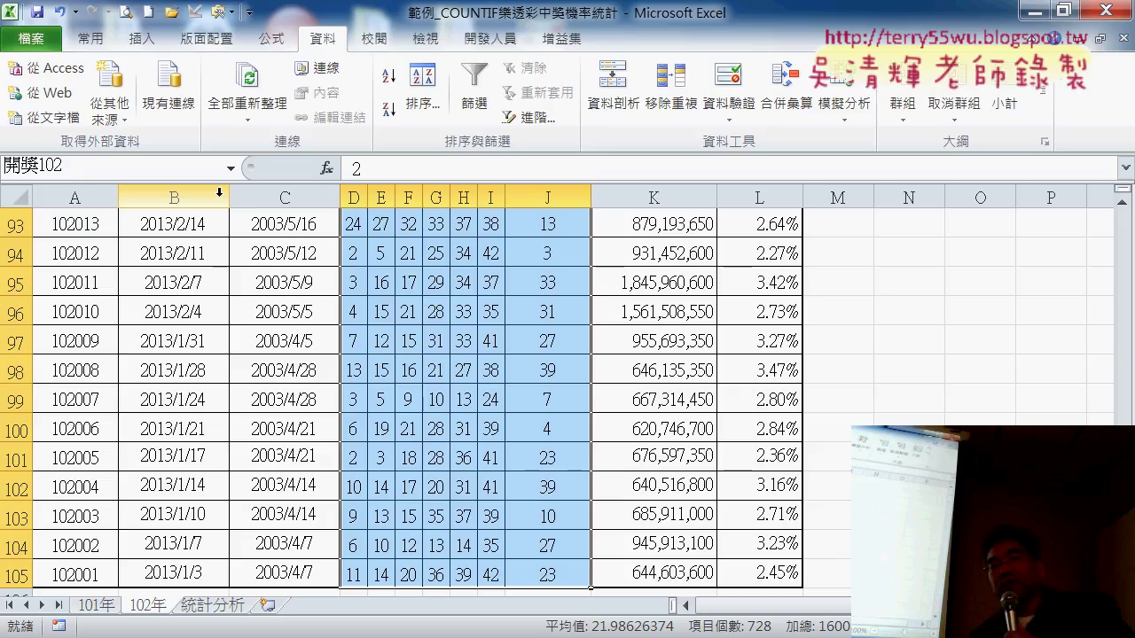
key("Return")
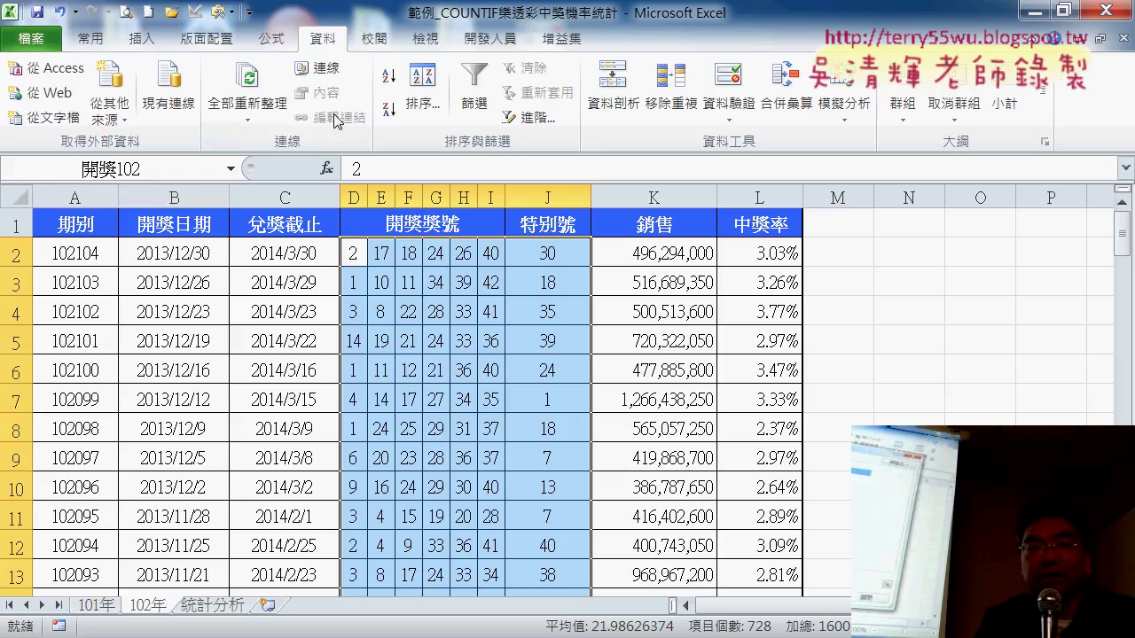
Compare the ranges of 開獎101 and 開獎102 in Name Manager, then go to 統計分析
left_click(271, 39)
left_click(560, 104)
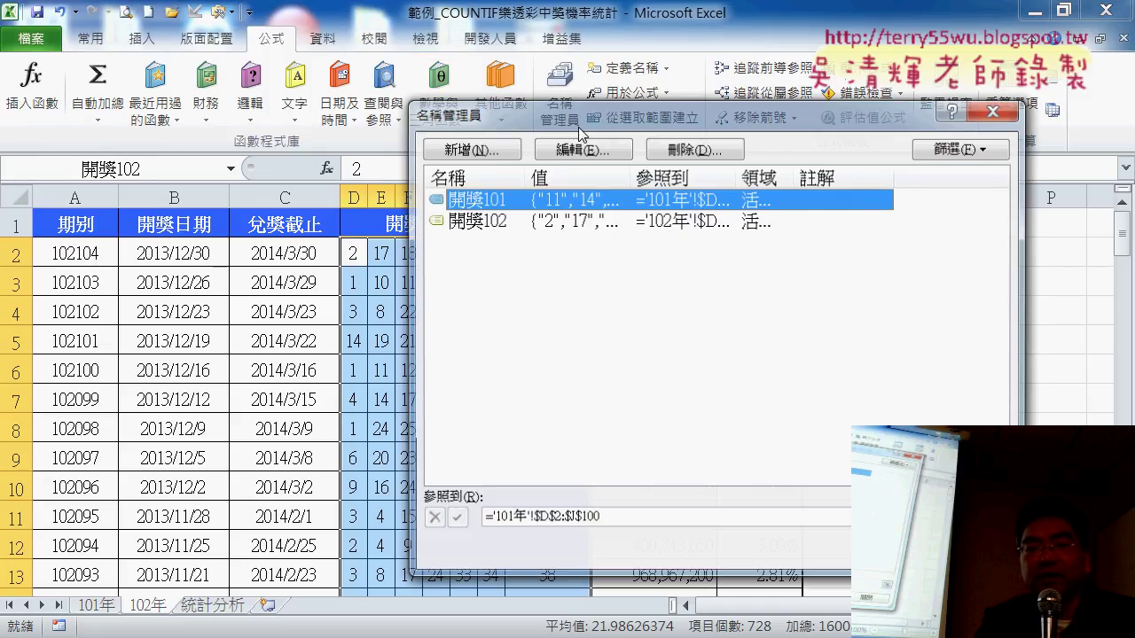
left_click(512, 221)
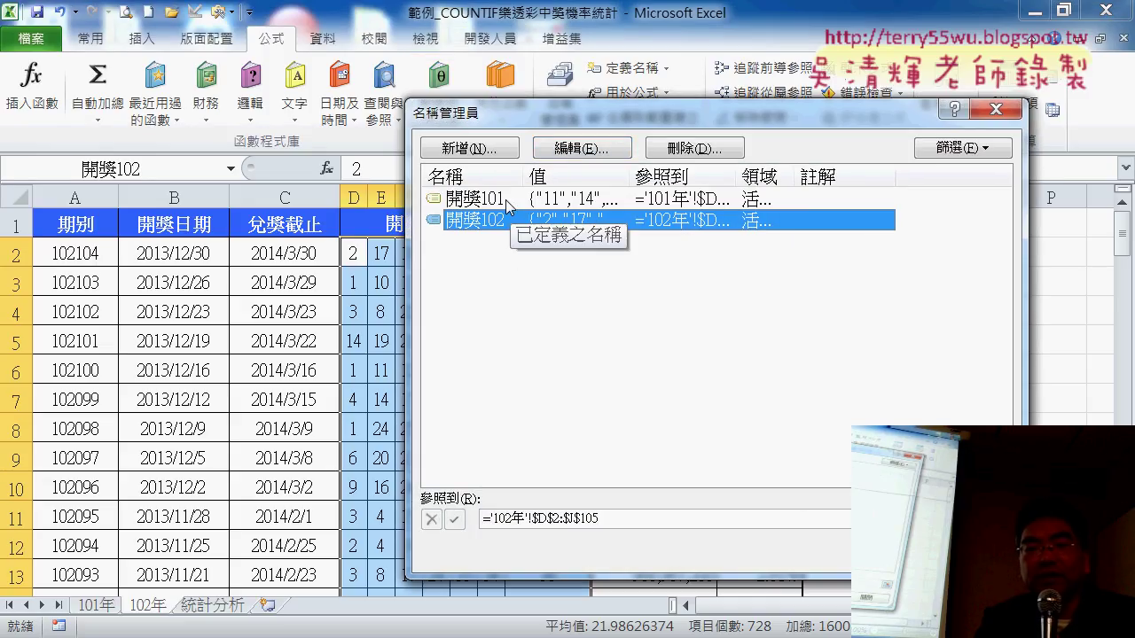
left_click(509, 201)
left_click(620, 519)
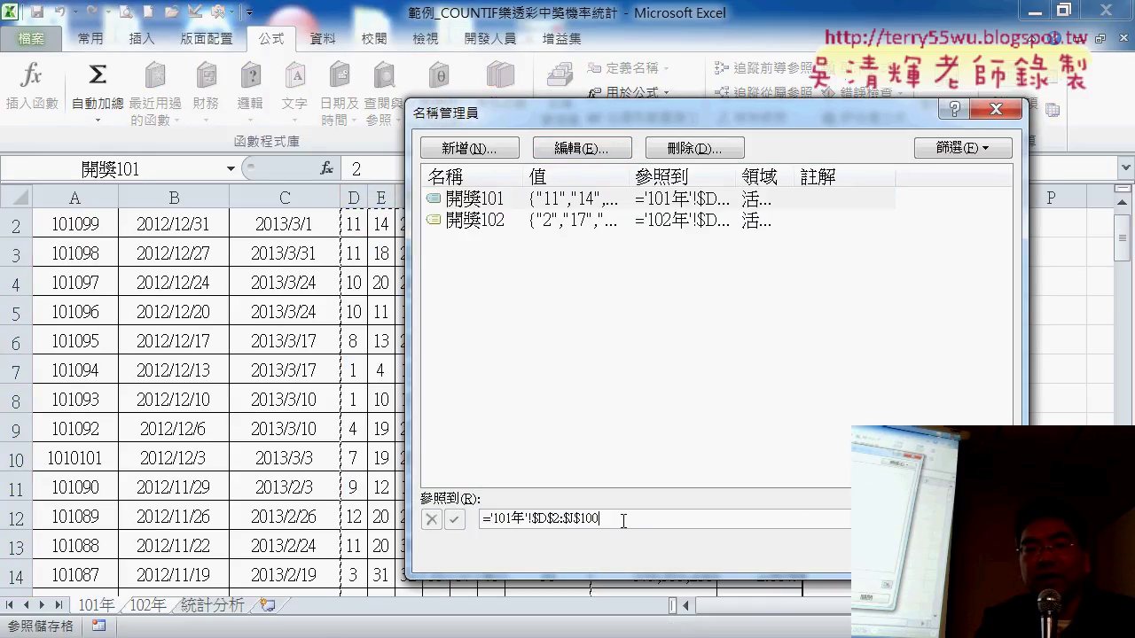
left_click(562, 221)
left_click(602, 517)
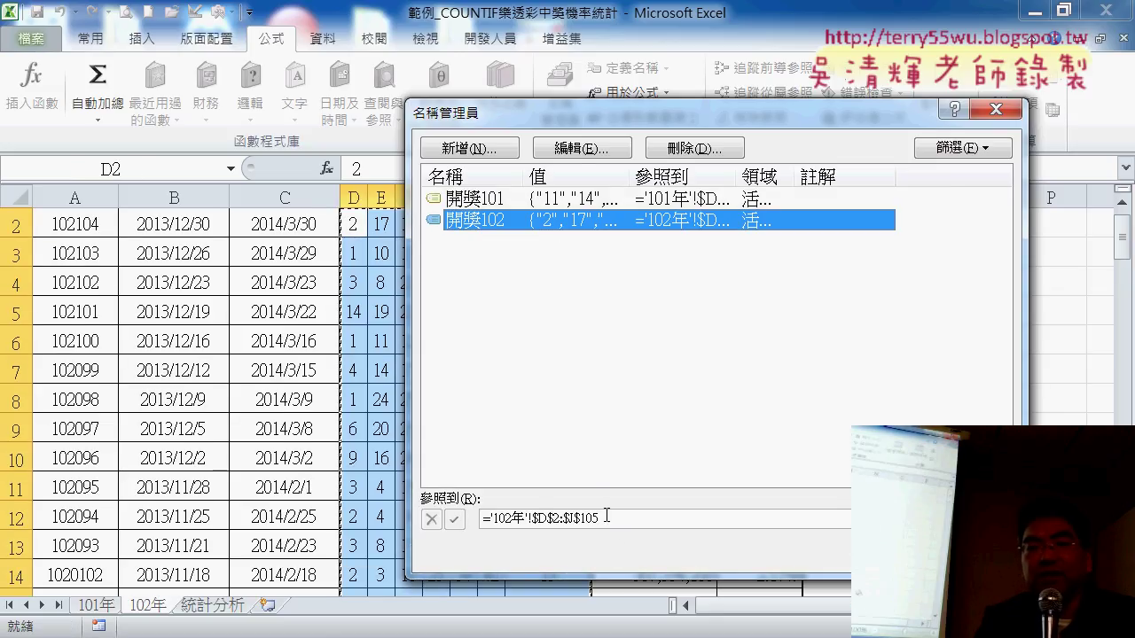
left_click(520, 201)
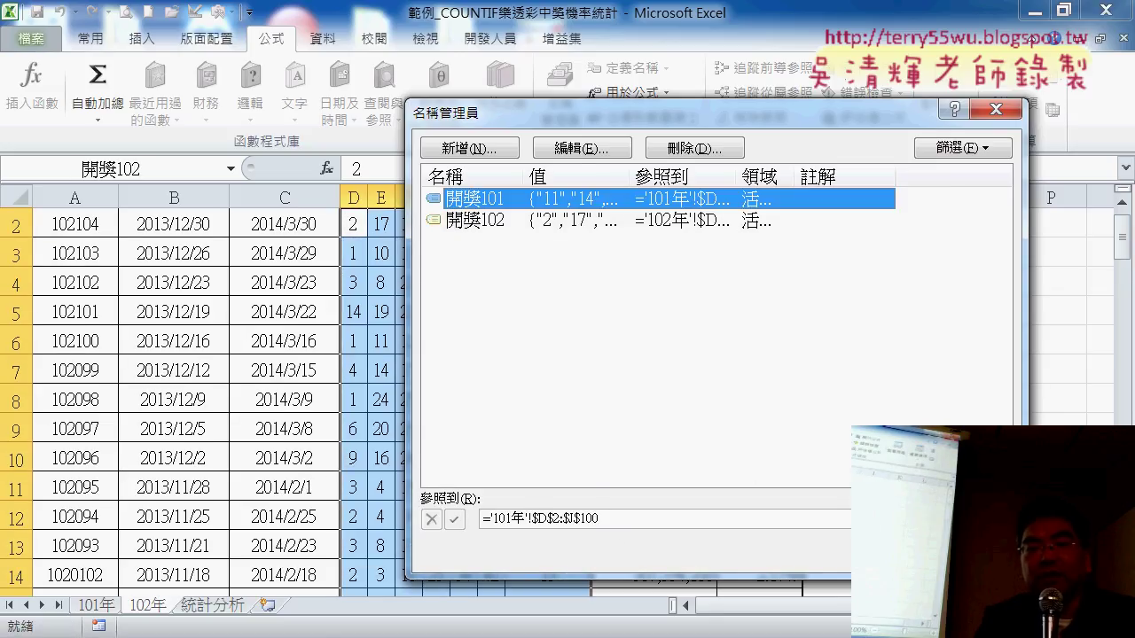
key("Escape")
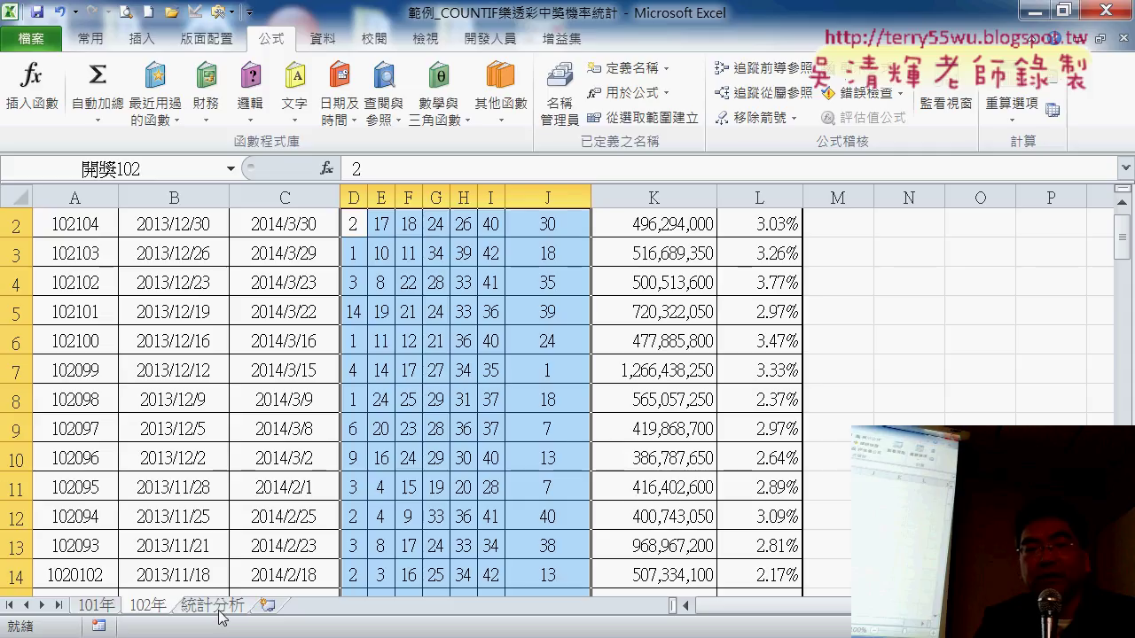
left_click(217, 609)
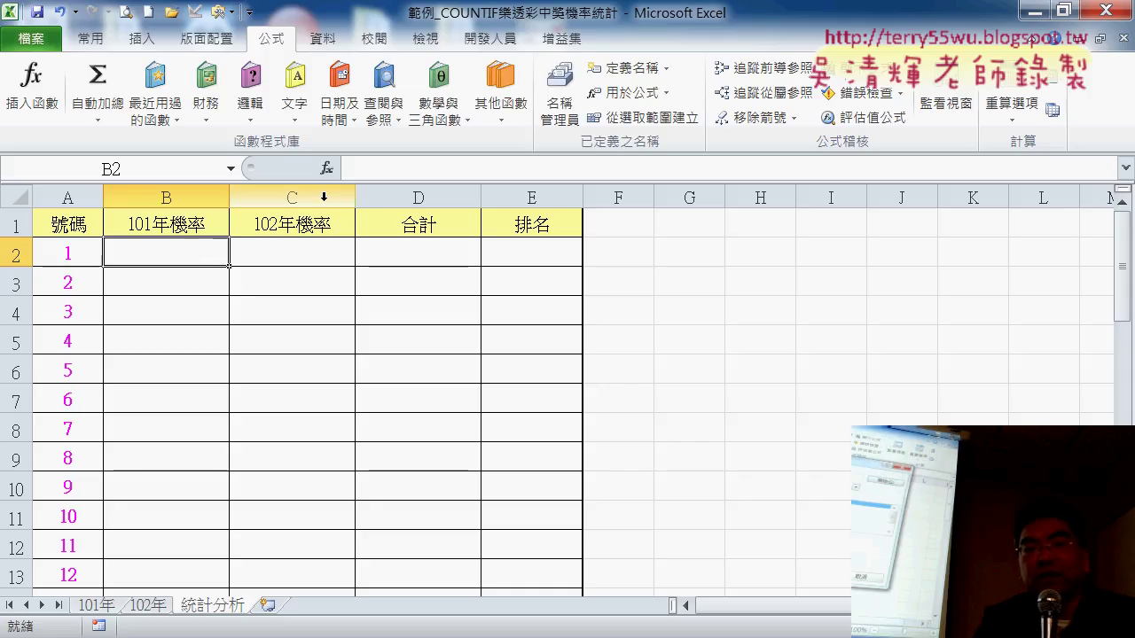
Enter =COUNTIF(開獎101,A2) in B2 through Function Arguments, yielding 17
left_click(326, 167)
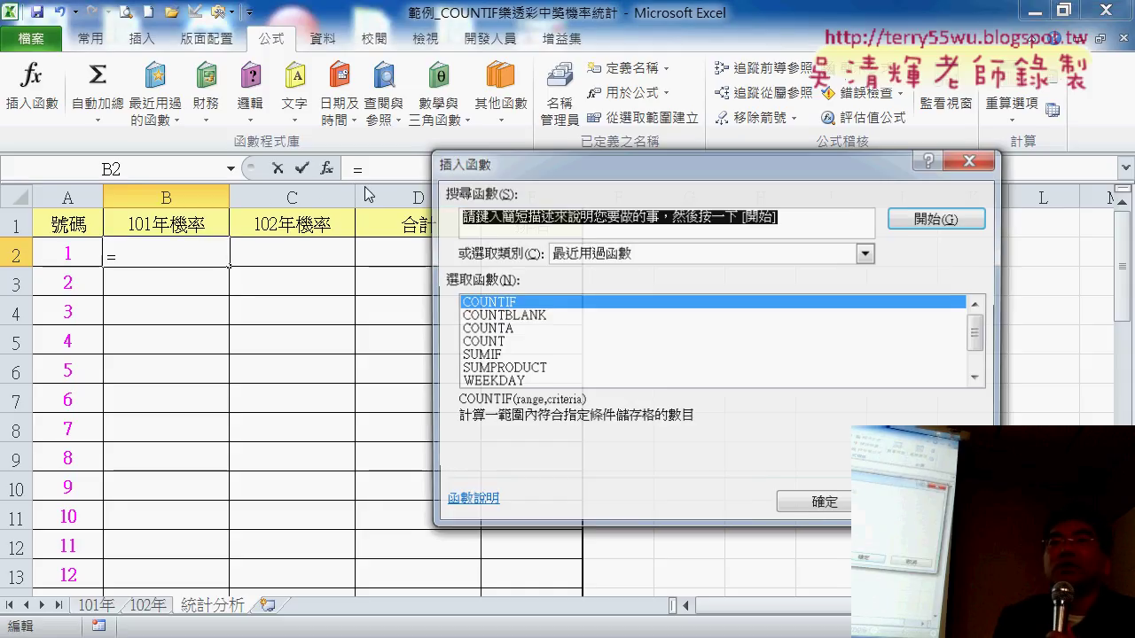
left_click(822, 506)
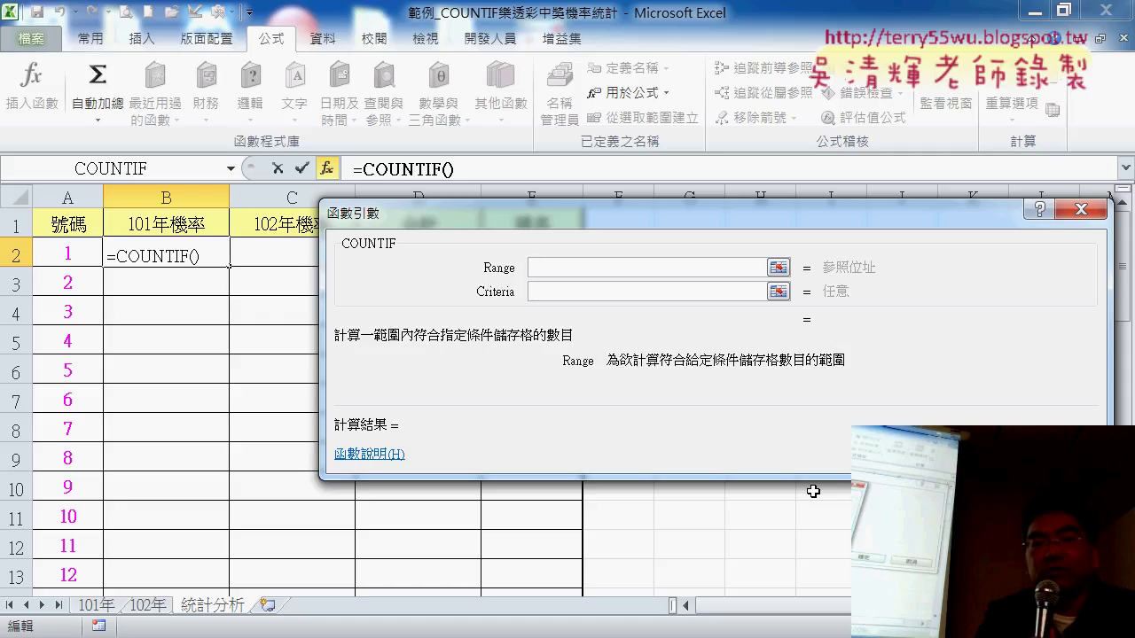
key("F3")
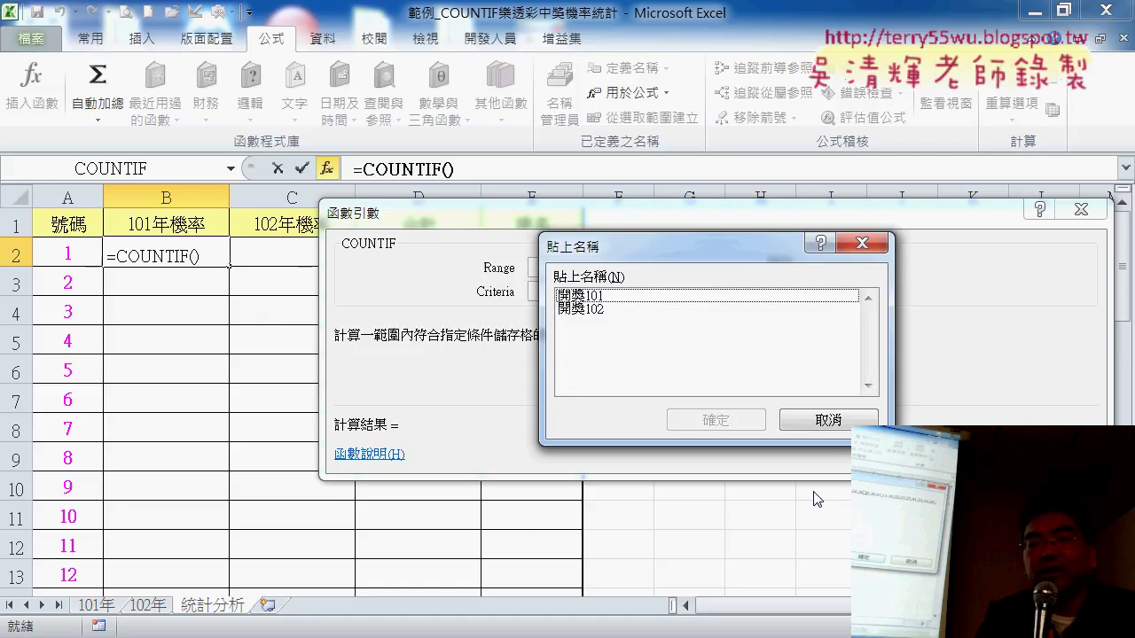
double_click(653, 298)
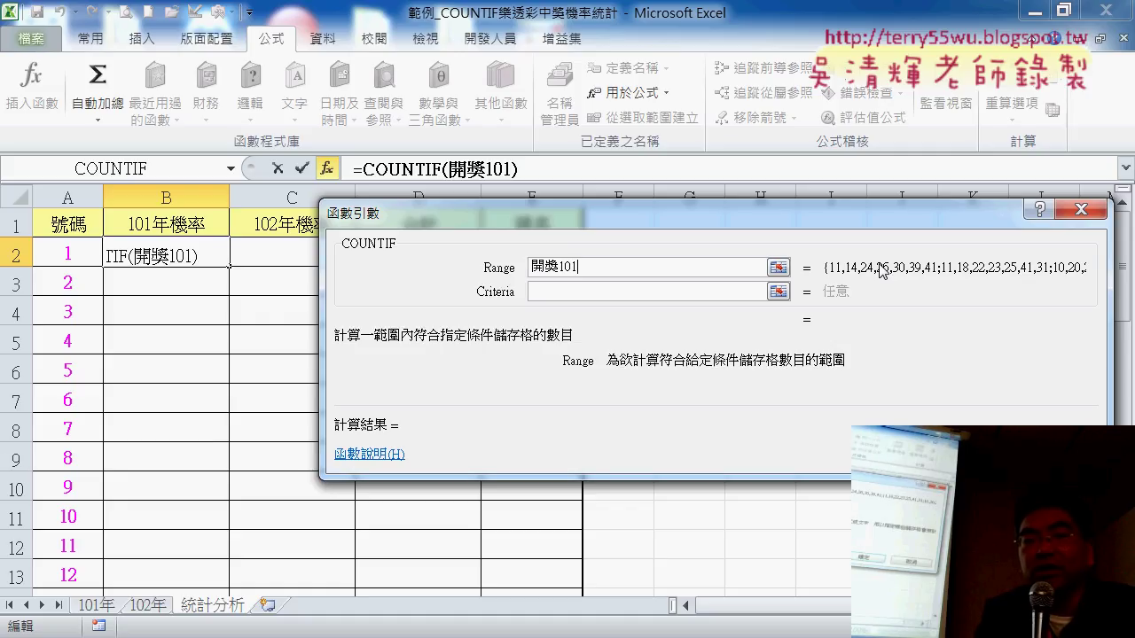
left_click(560, 293)
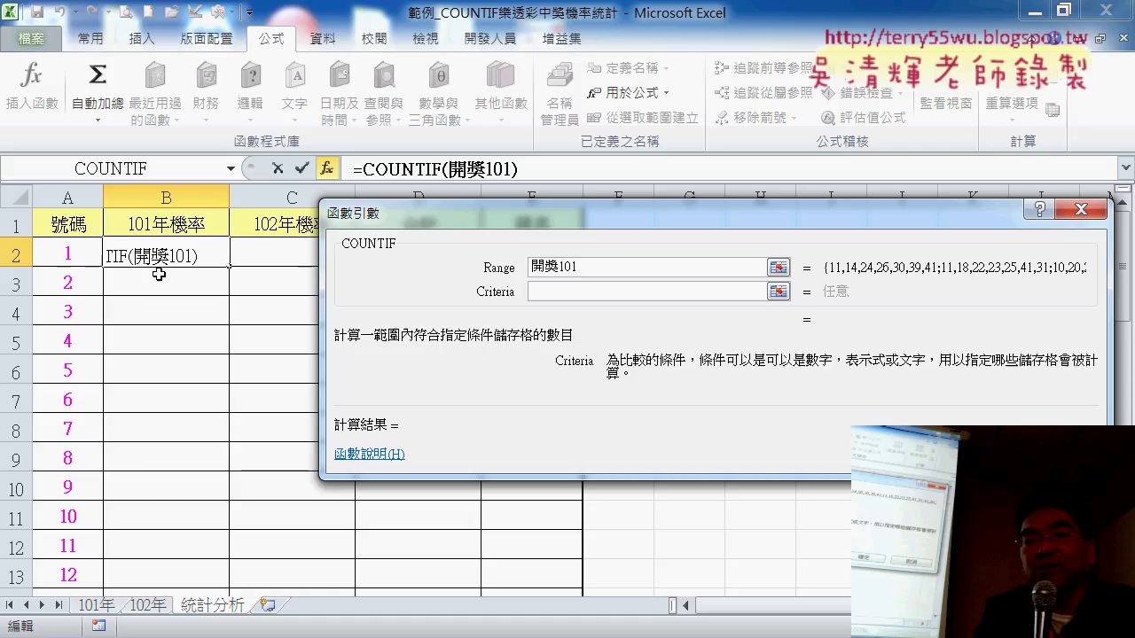
left_click(65, 254)
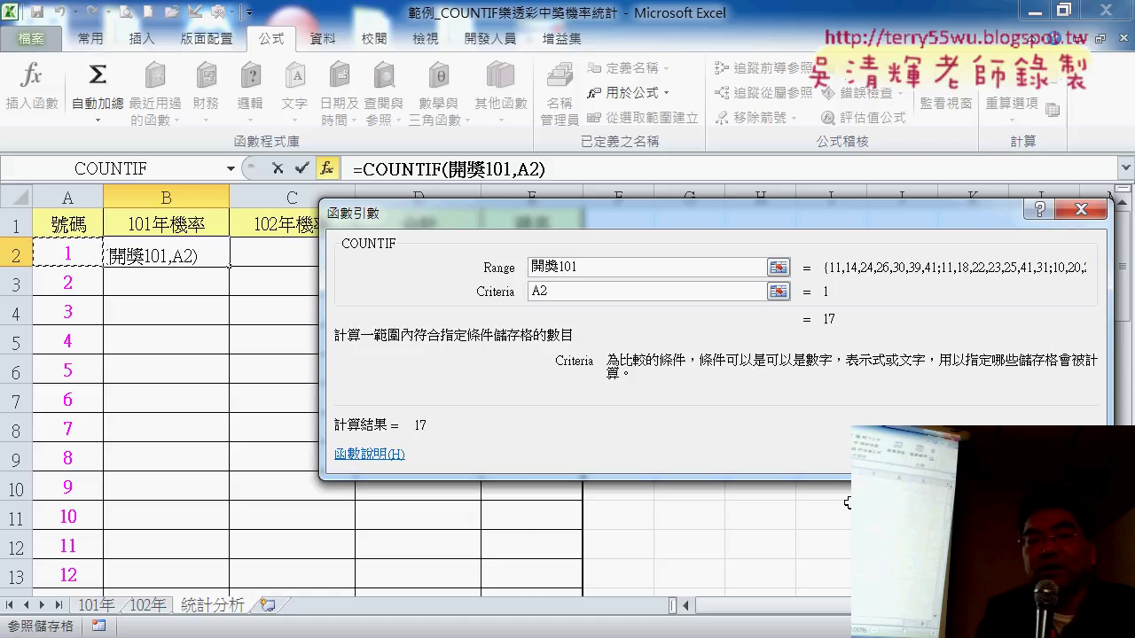
left_click(984, 454)
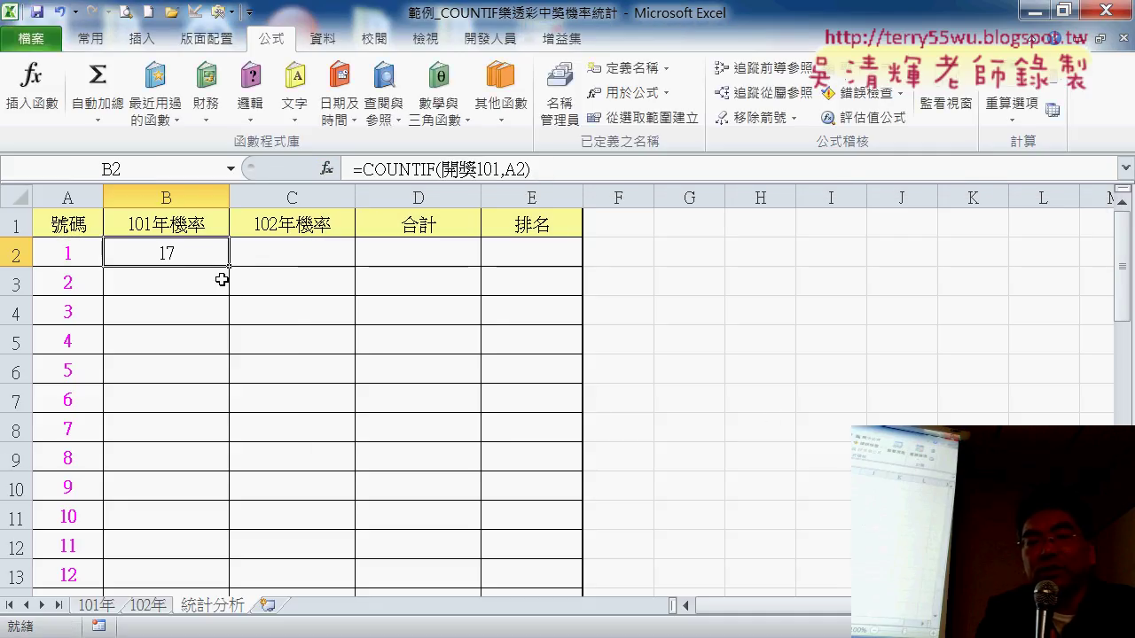
Copy B2's COUNTIF formula down column B, check the counts (e.g. 22 for number 12), and reselect B2
double_click(230, 266)
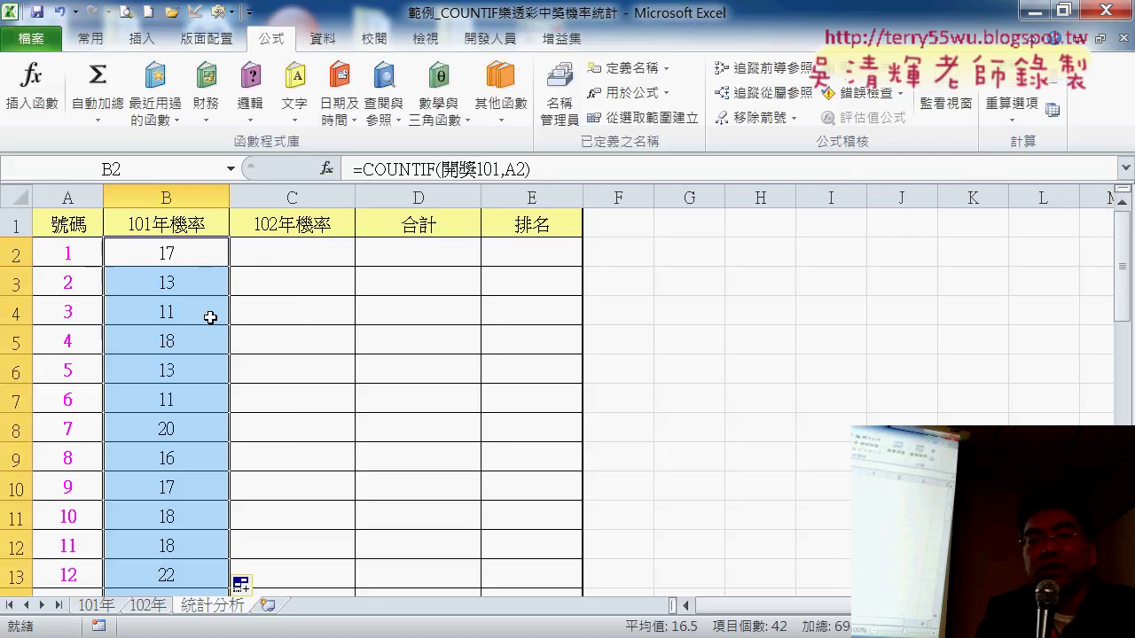
scroll(207, 317, "down", 6)
scroll(207, 329, "down", 3)
scroll(205, 328, "down", 4)
scroll(205, 328, "up", 7)
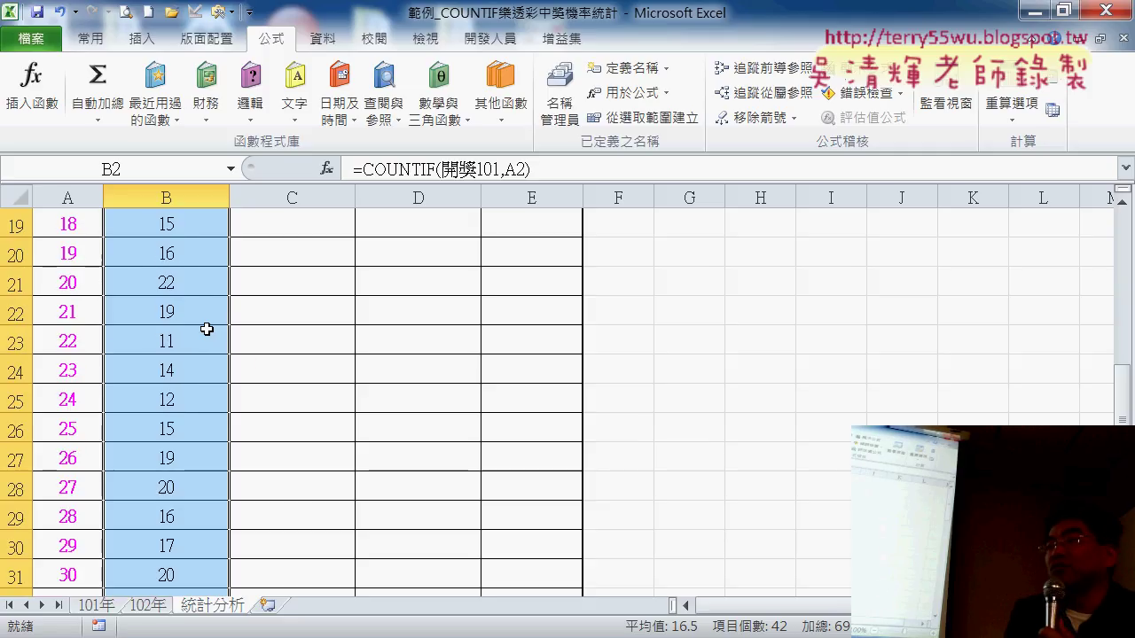
scroll(205, 328, "up", 6)
left_click(221, 252)
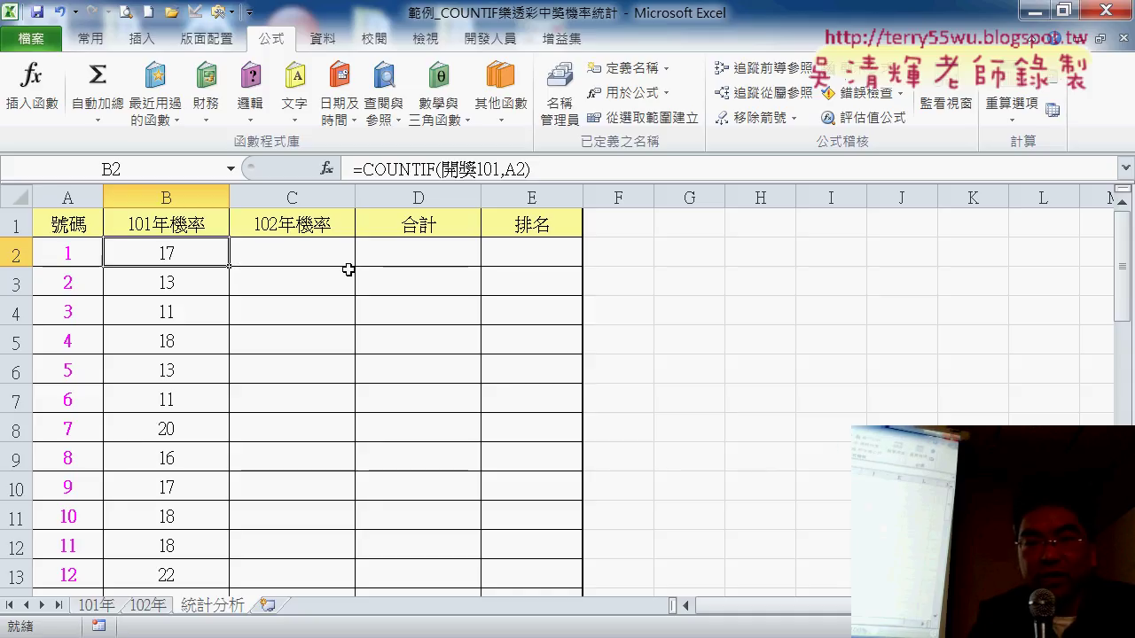
Change B2 to =COUNTIF(開獎101,A2)/COUNT(開獎101), giving 0.024531025 for number 1
left_click(604, 169)
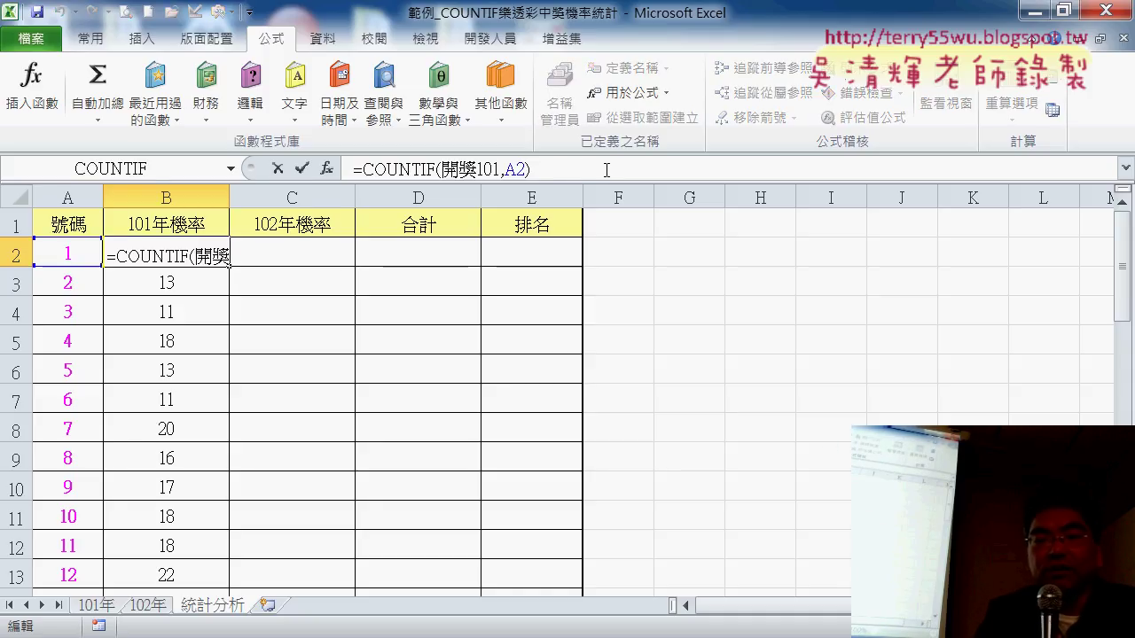
type("/")
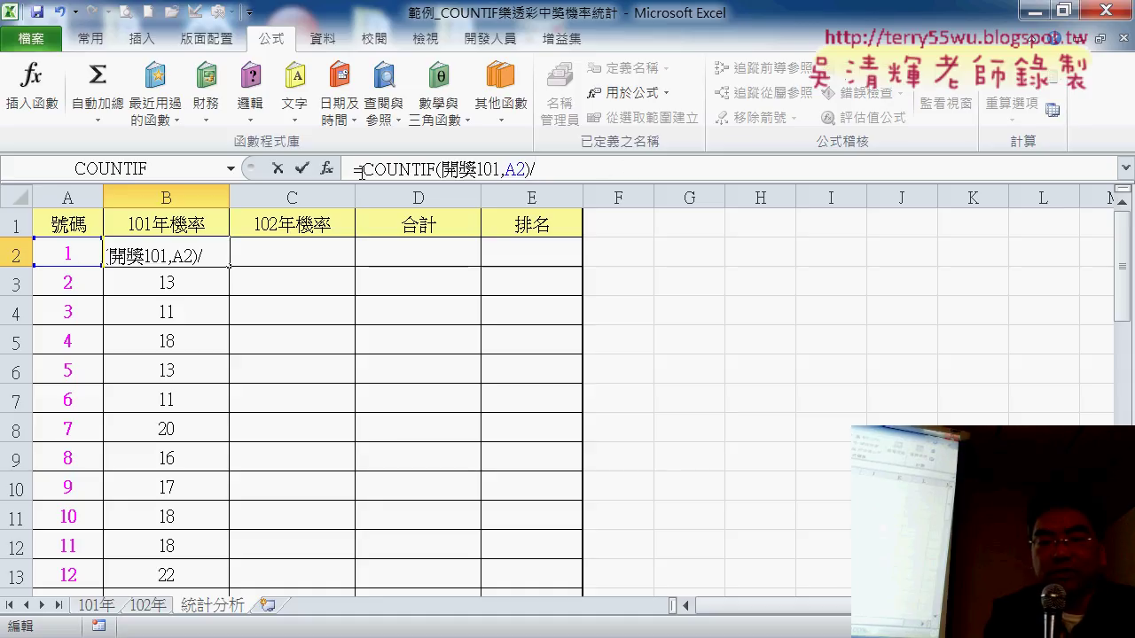
left_click_drag(361, 169, 527, 171)
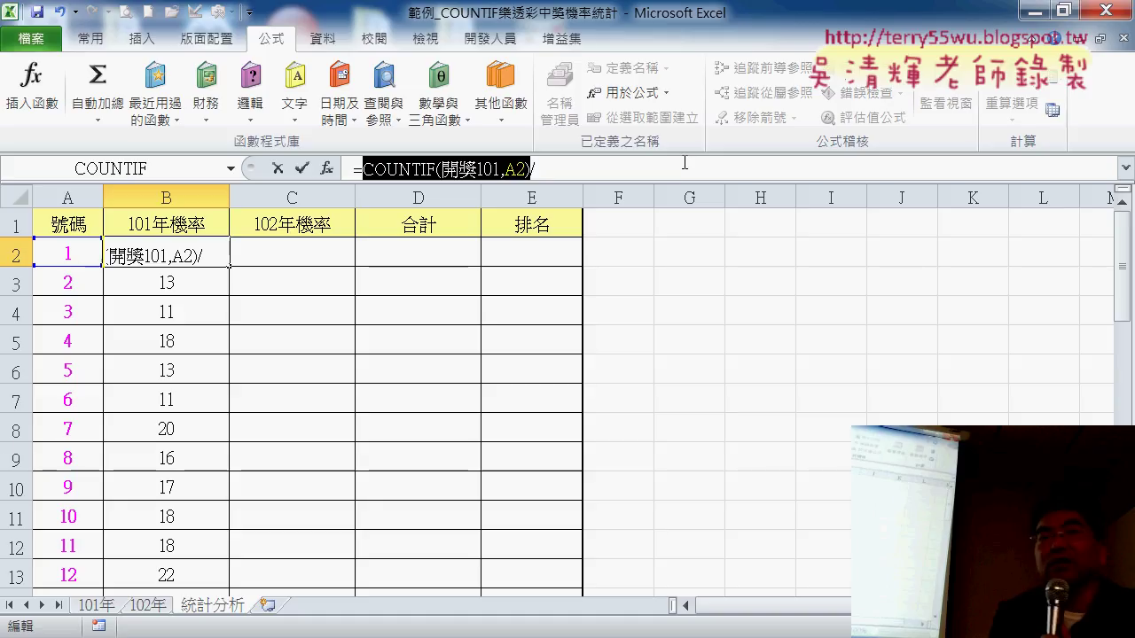
left_click(653, 166)
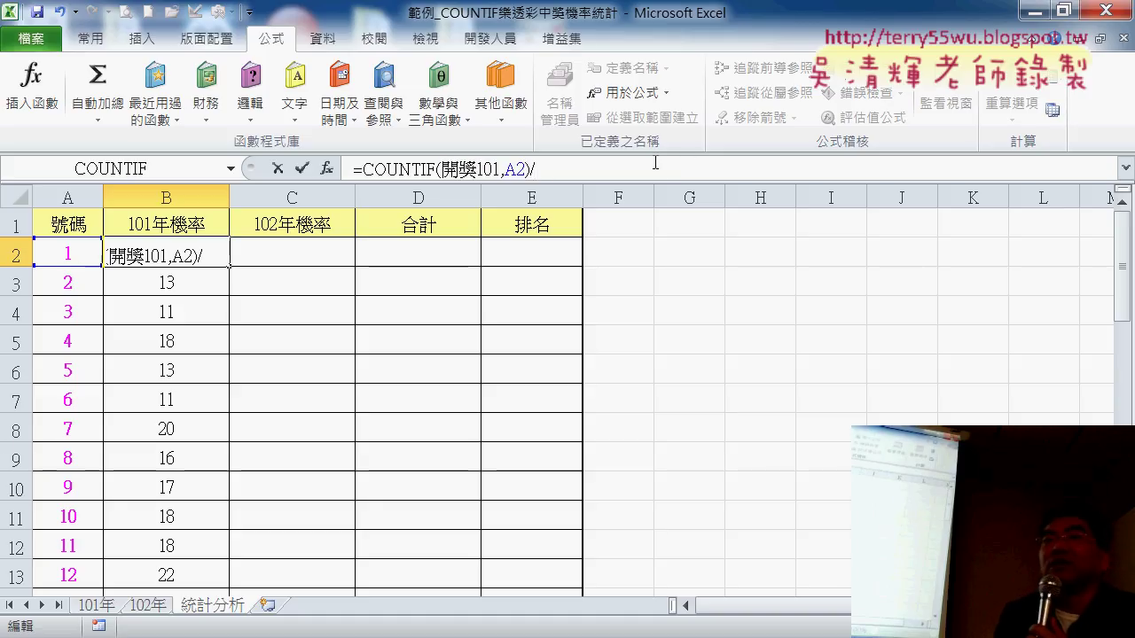
key("ctrl+v")
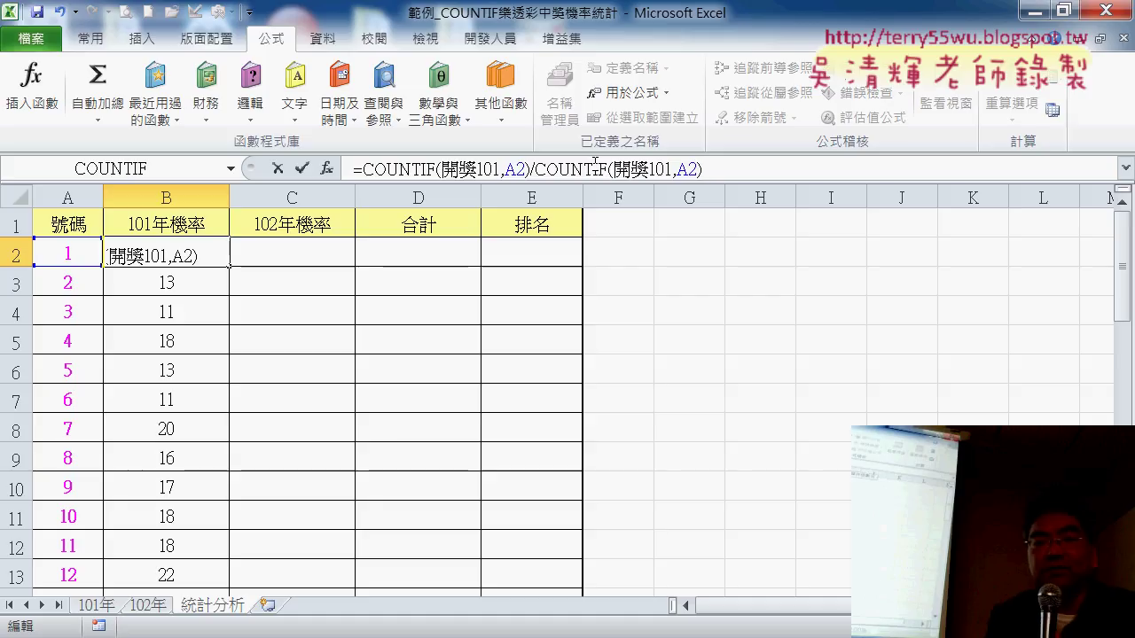
left_click_drag(594, 167, 614, 166)
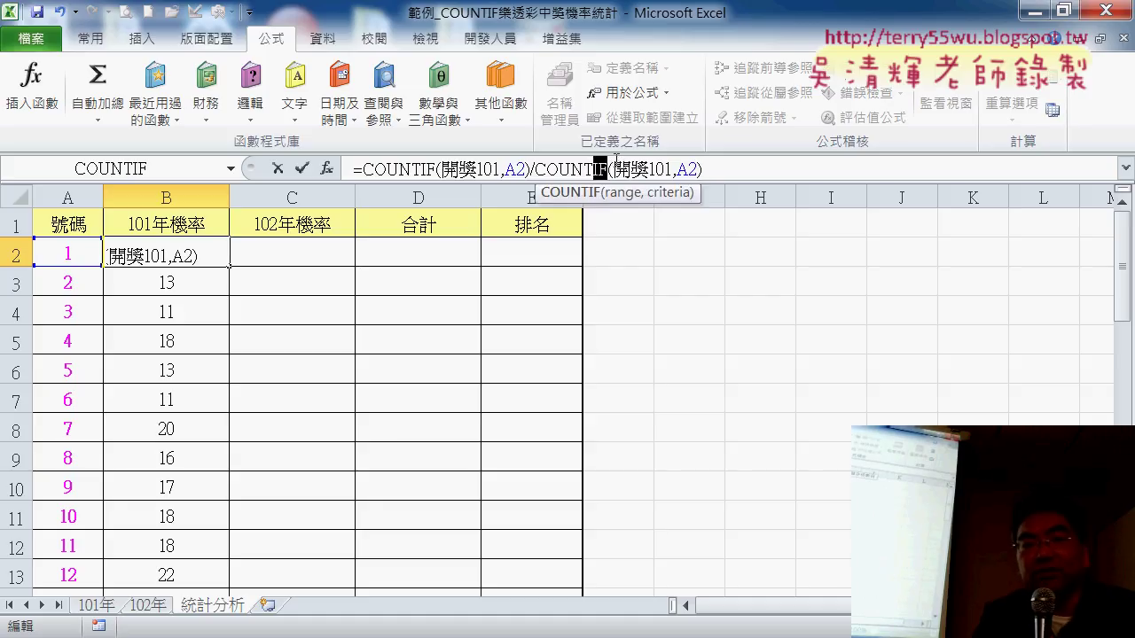
key("BackSpace")
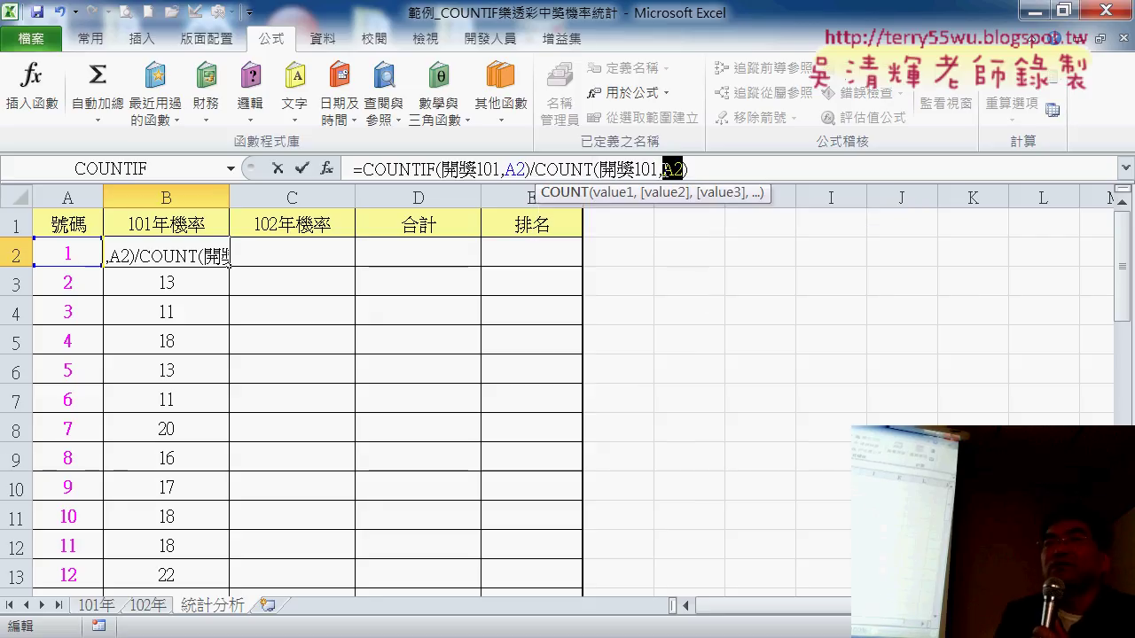
left_click_drag(686, 169, 656, 168)
key("BackSpace")
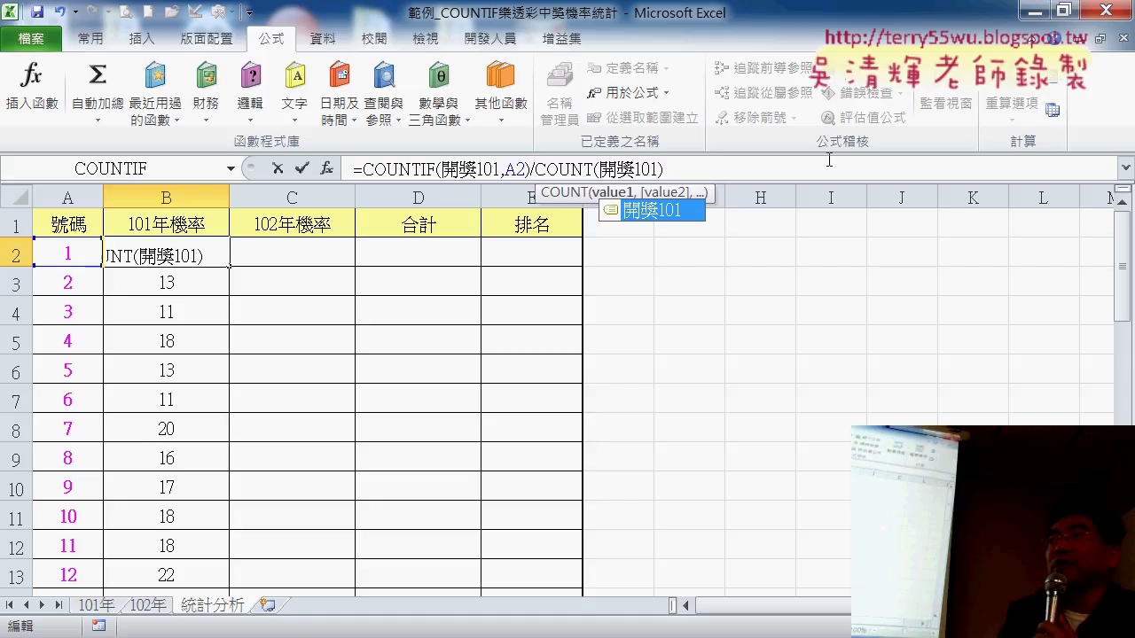
left_click(302, 168)
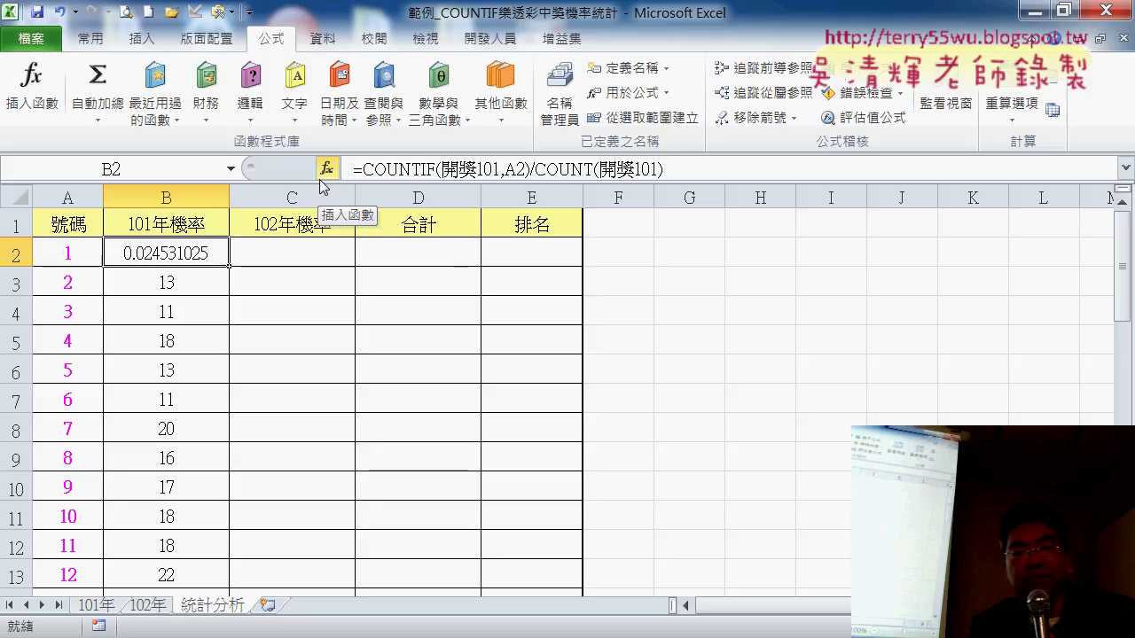
Give B2 the custom fraction format # ??/10000 so it displays 245/10000
right_click(191, 252)
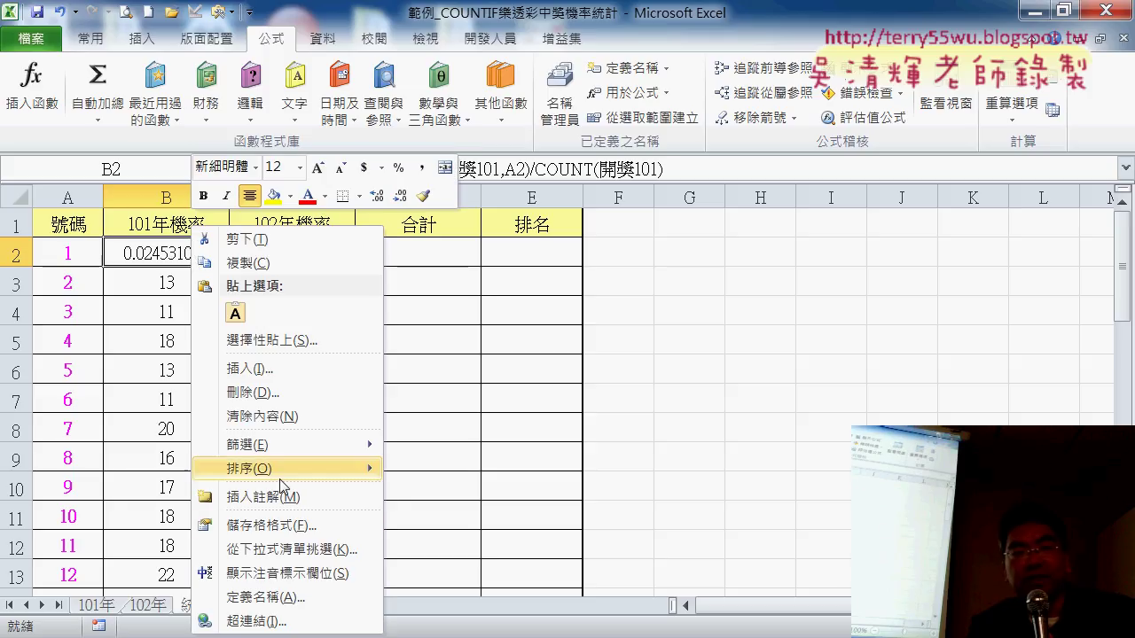
left_click(302, 527)
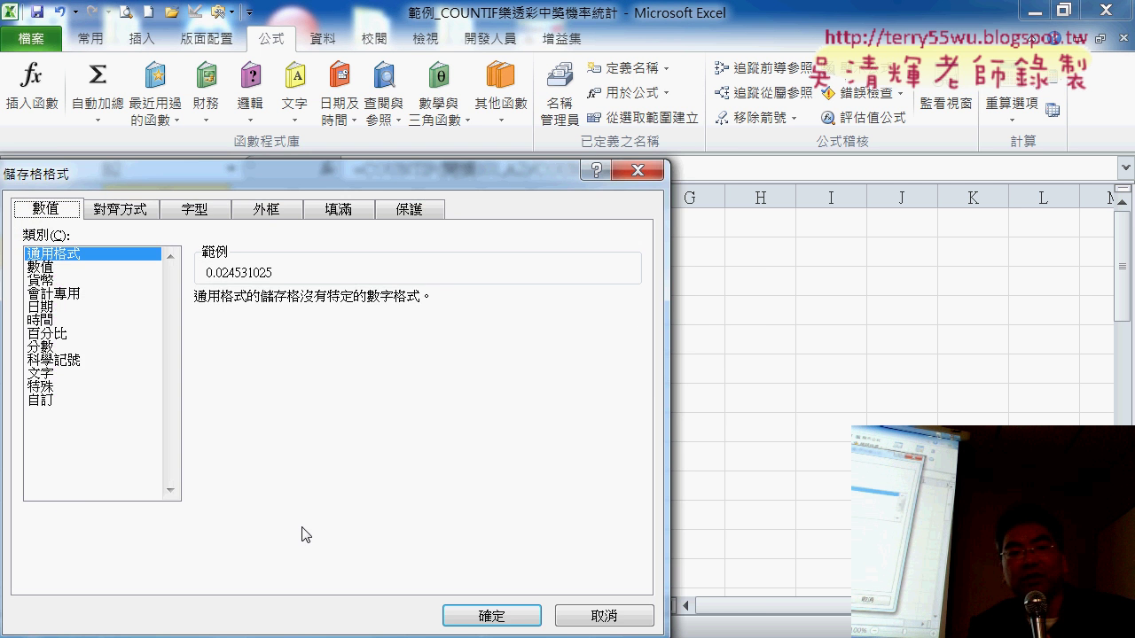
left_click_drag(357, 177, 741, 133)
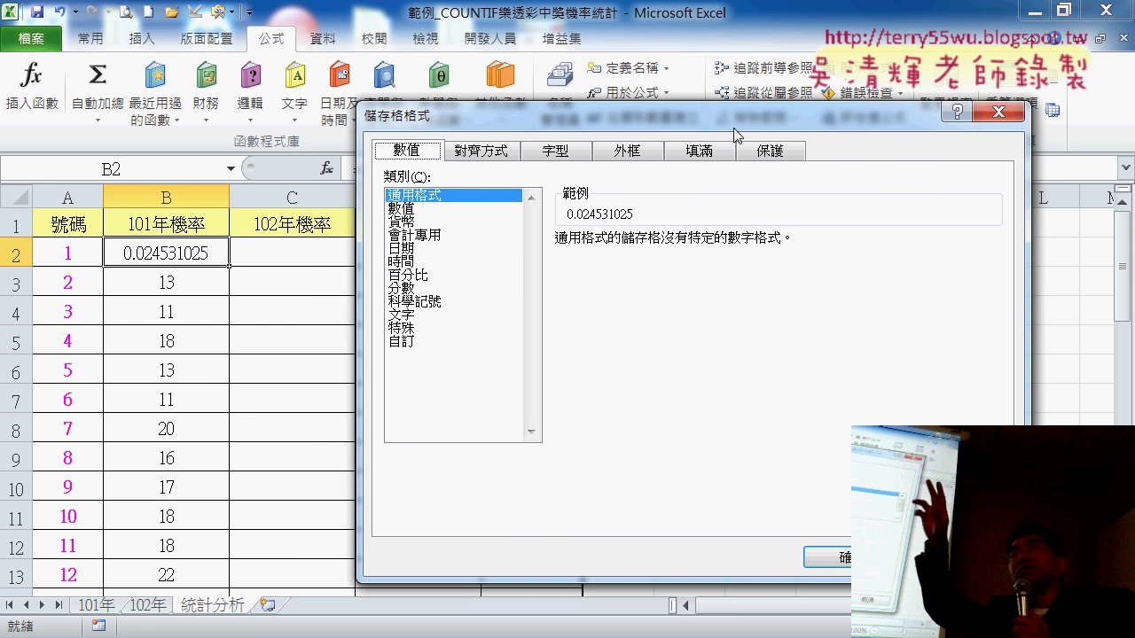
left_click(411, 289)
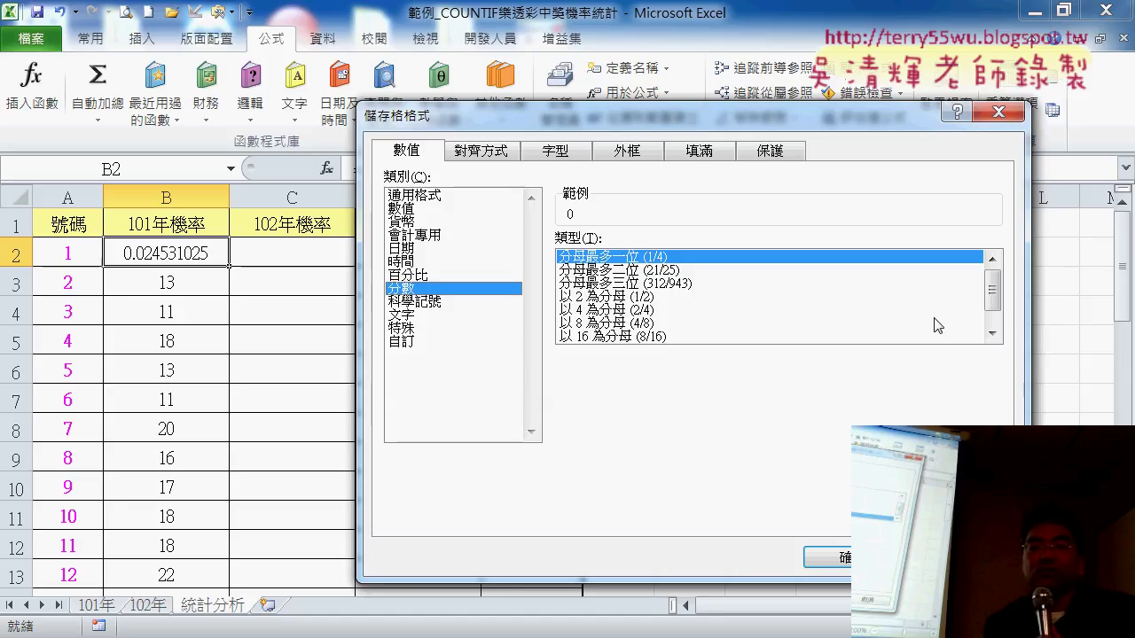
left_click(993, 325)
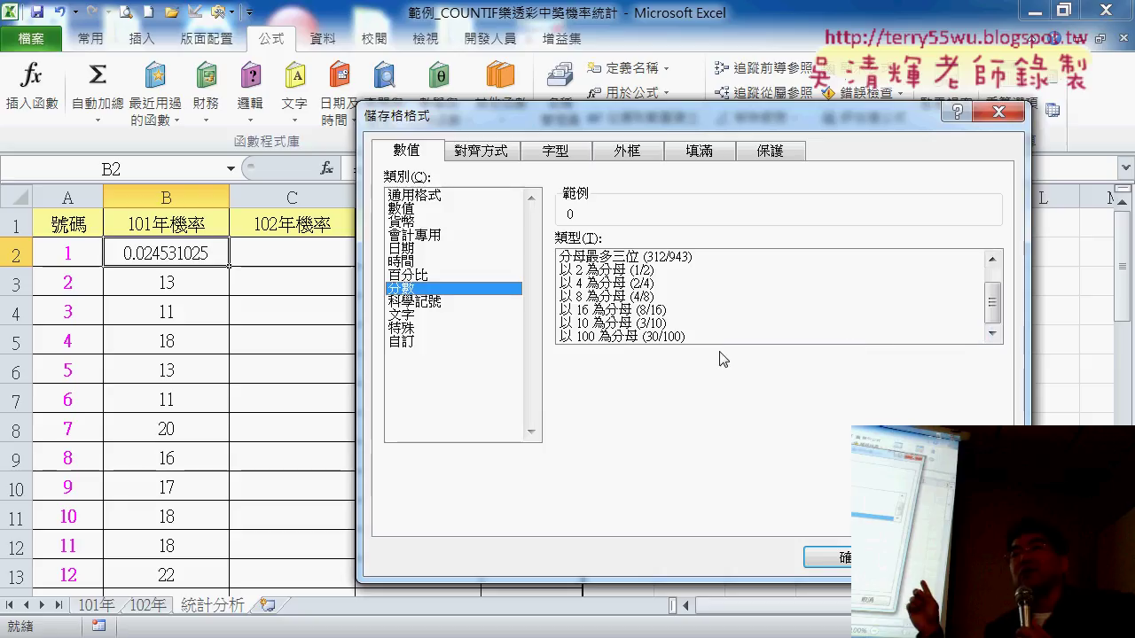
left_click(674, 338)
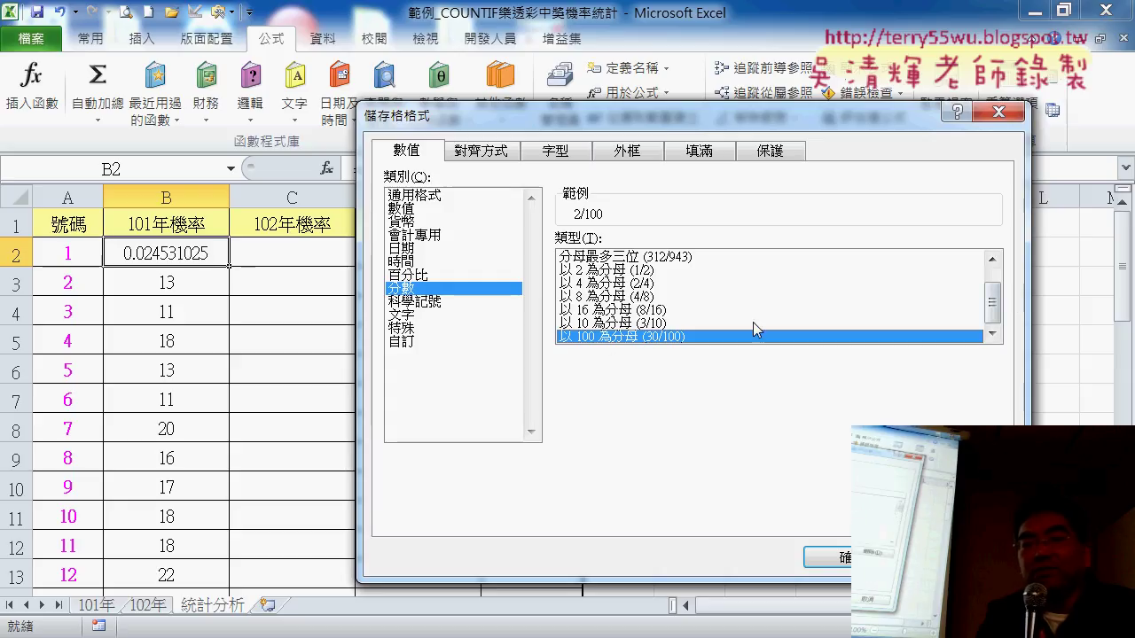
left_click(403, 342)
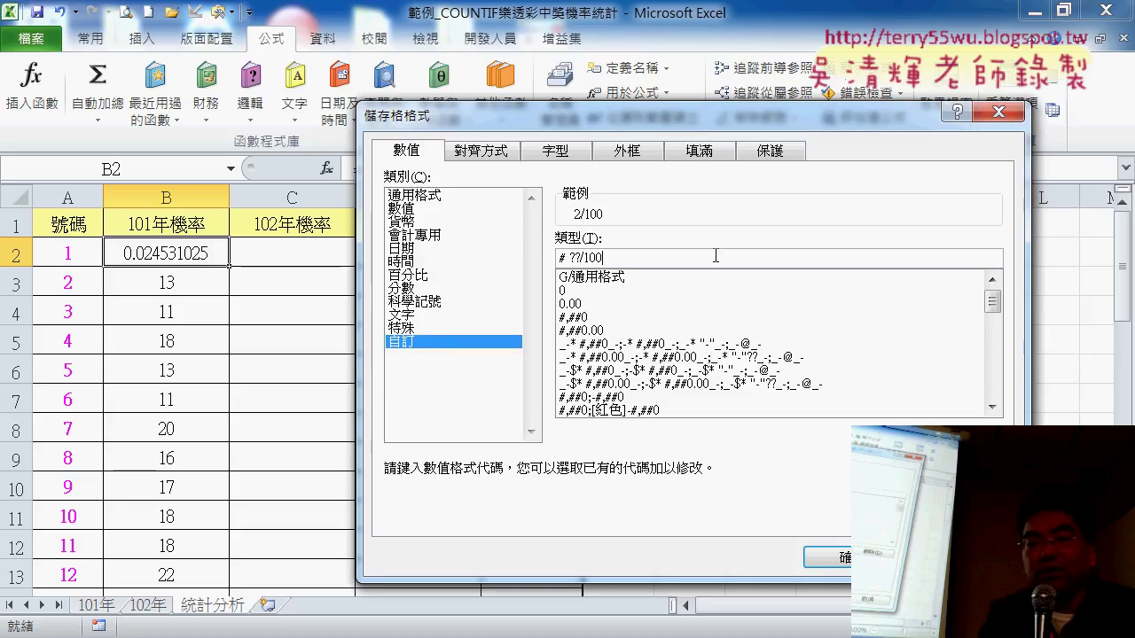
type("00")
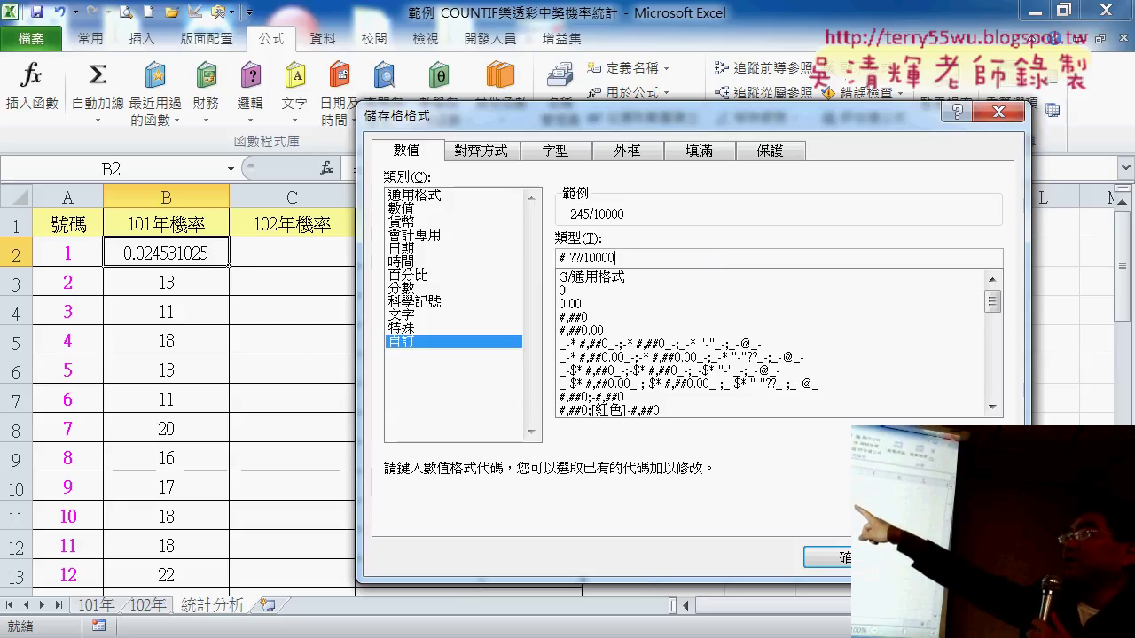
left_click(839, 558)
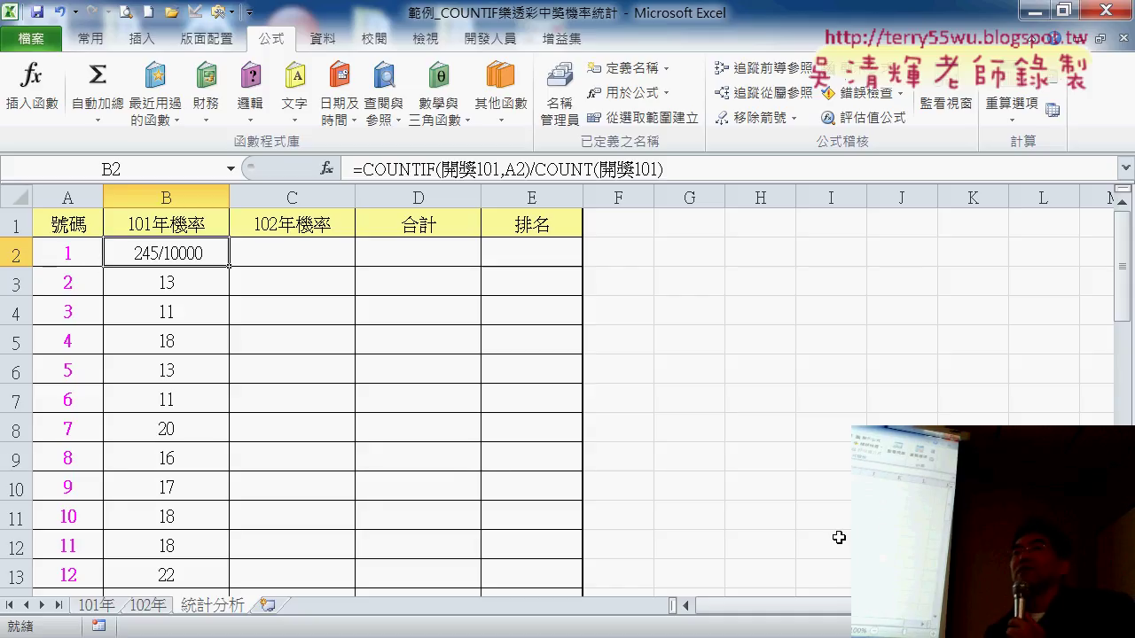
Fill B2's probability formula down column B and copy B2's formula text
double_click(228, 267)
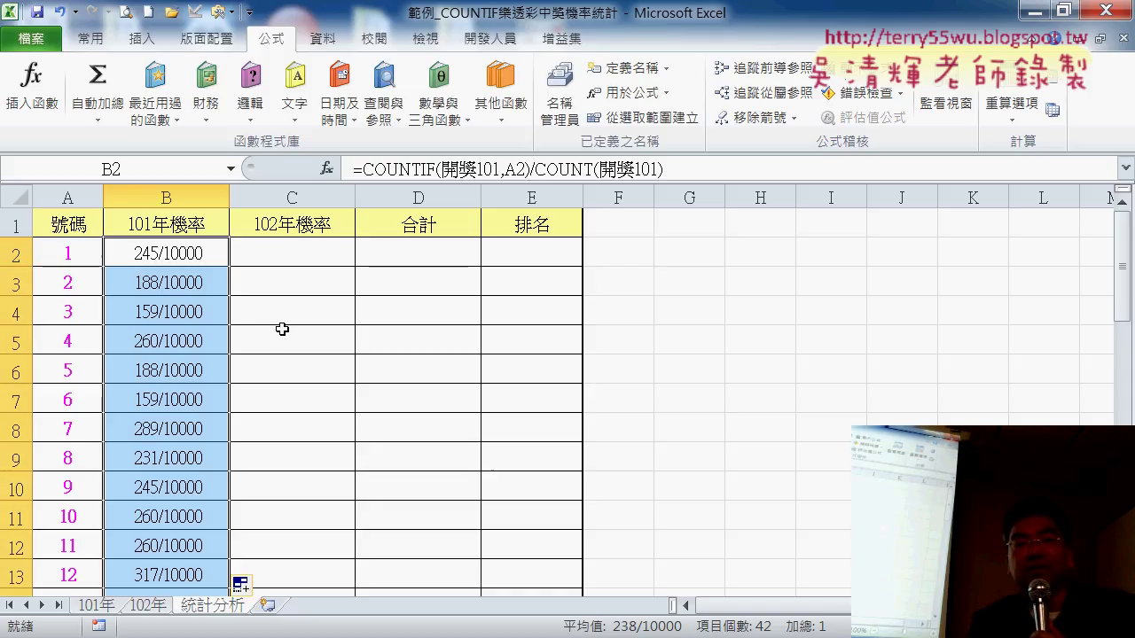
left_click(293, 254)
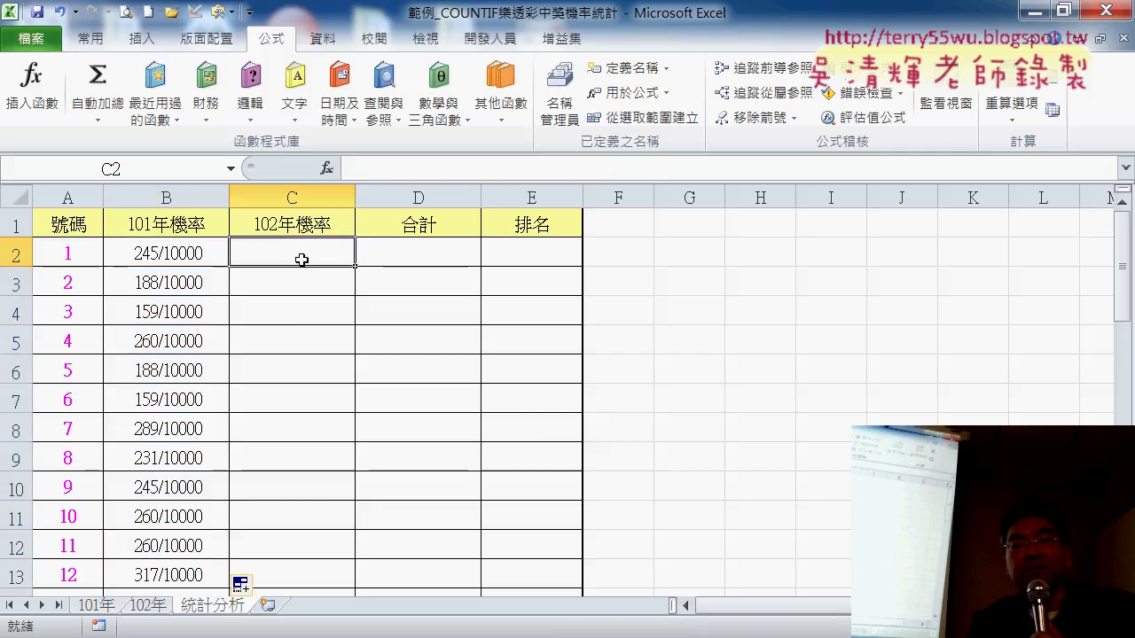
left_click(183, 253)
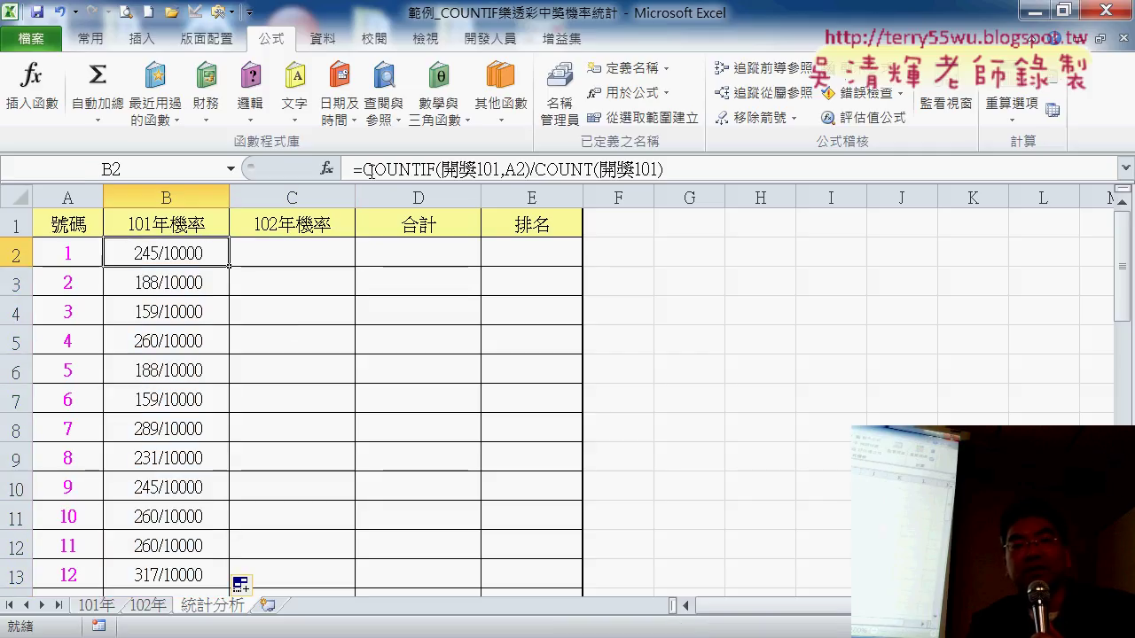
left_click(746, 156)
triple_click(724, 159)
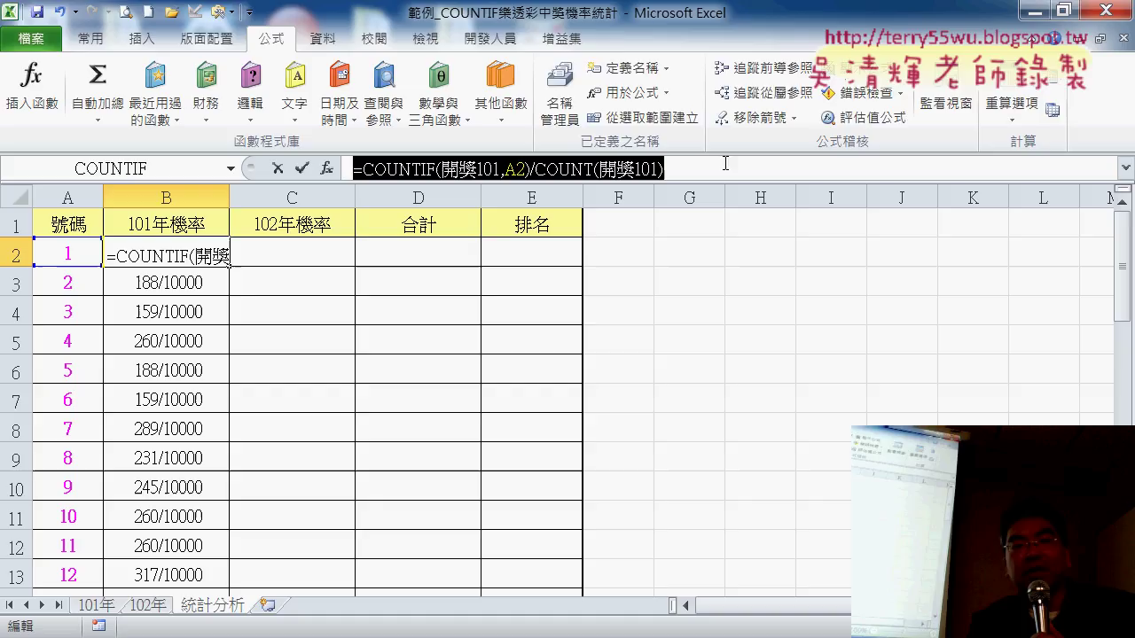
right_click(640, 168)
left_click(693, 202)
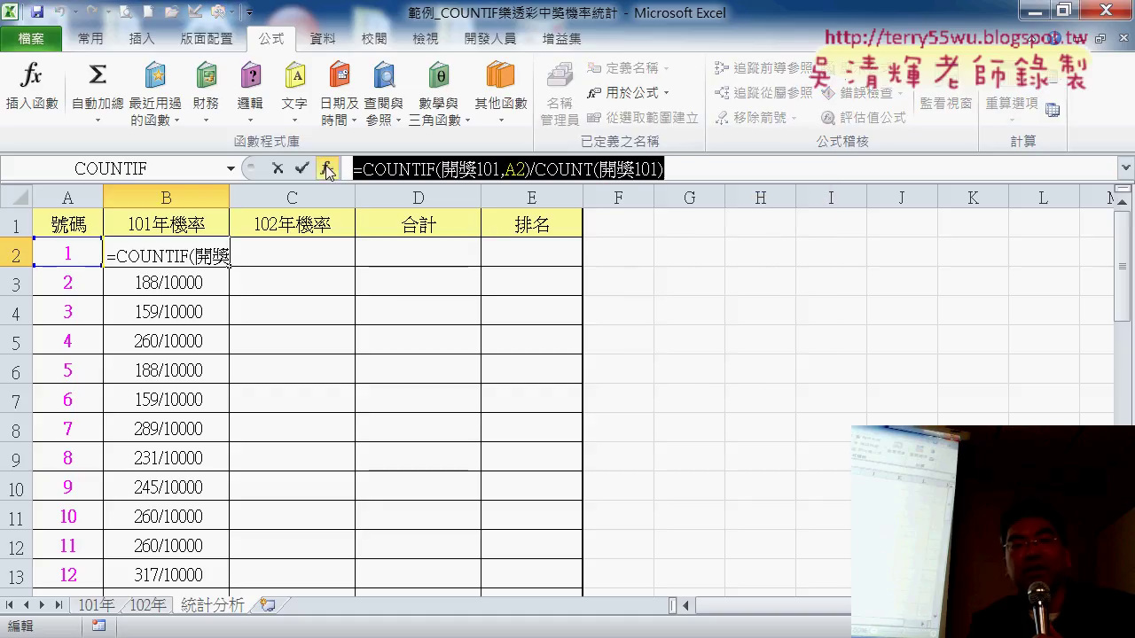
key("Escape")
Enter =COUNTIF(開獎102,A2)/COUNT(開獎102) in C2, showing 0.020604396
left_click(298, 257)
left_click(374, 168)
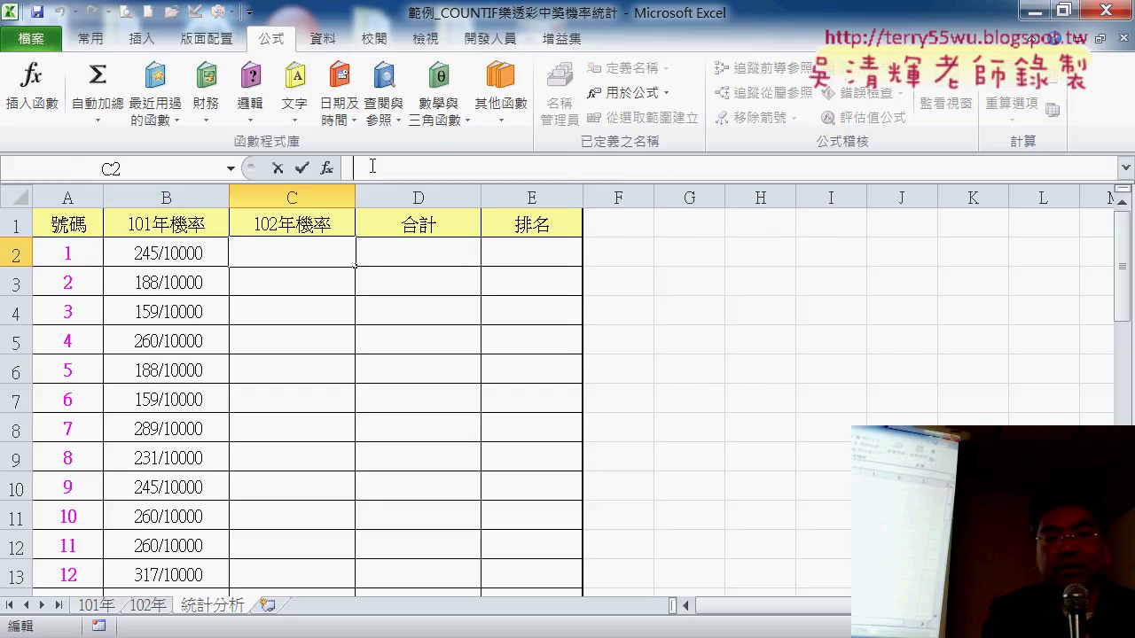
right_click(374, 168)
left_click(416, 253)
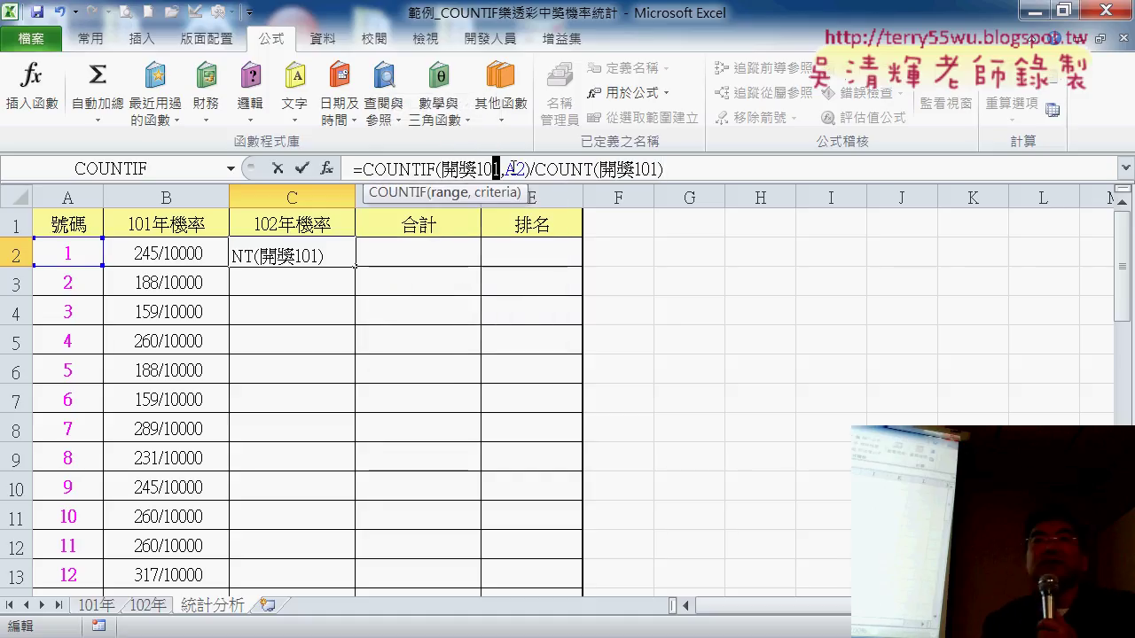
type("2")
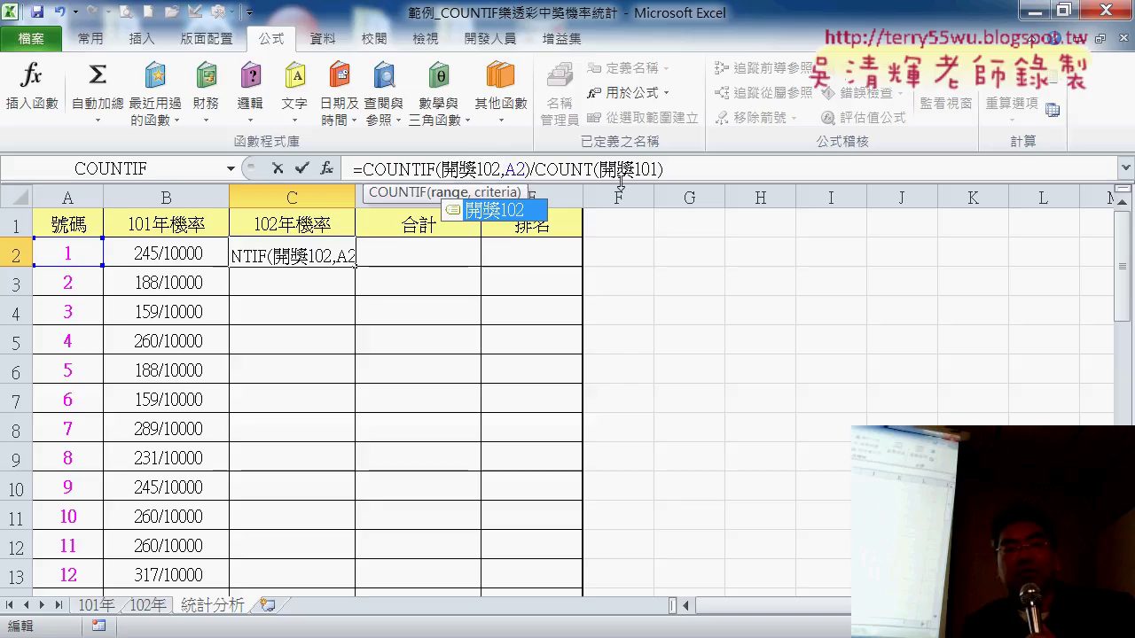
left_click(652, 169)
key("BackSpace")
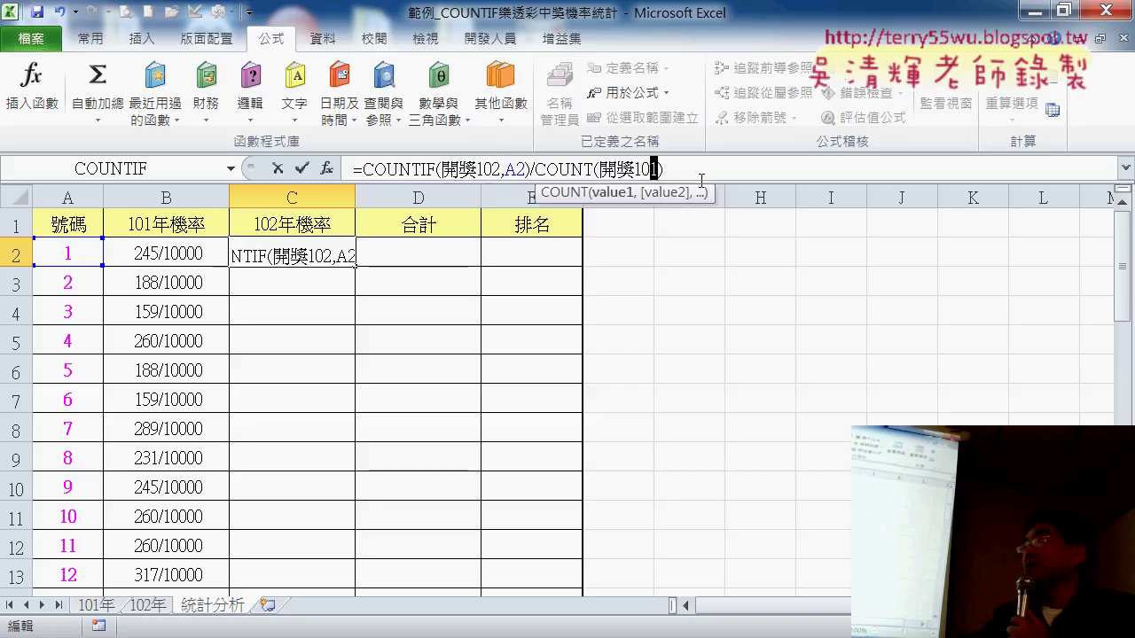
type("2")
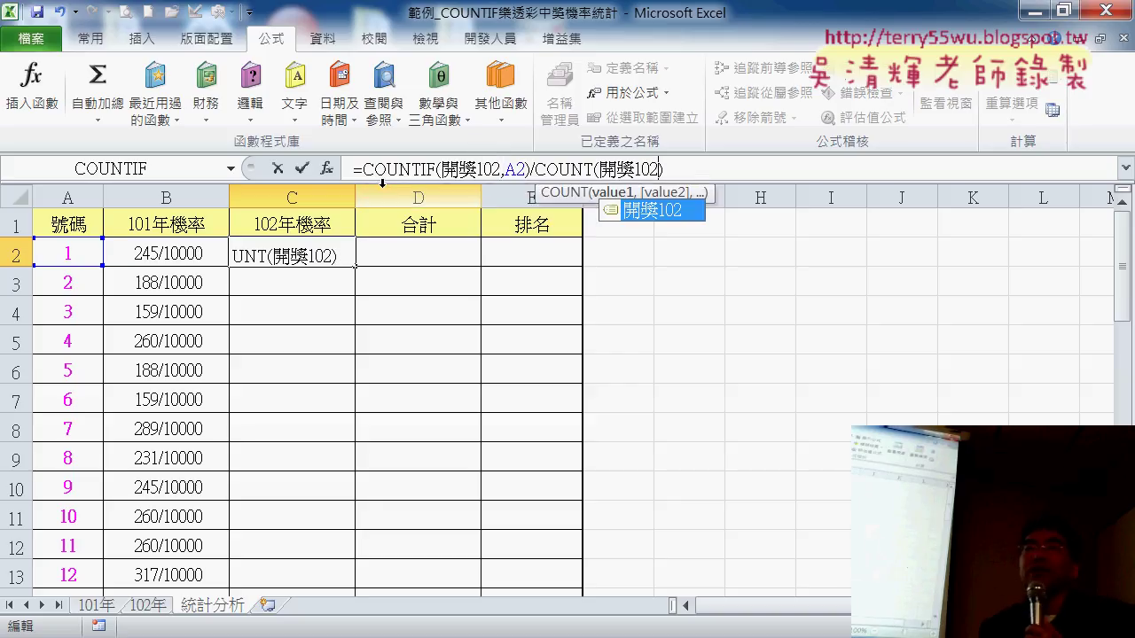
left_click(302, 168)
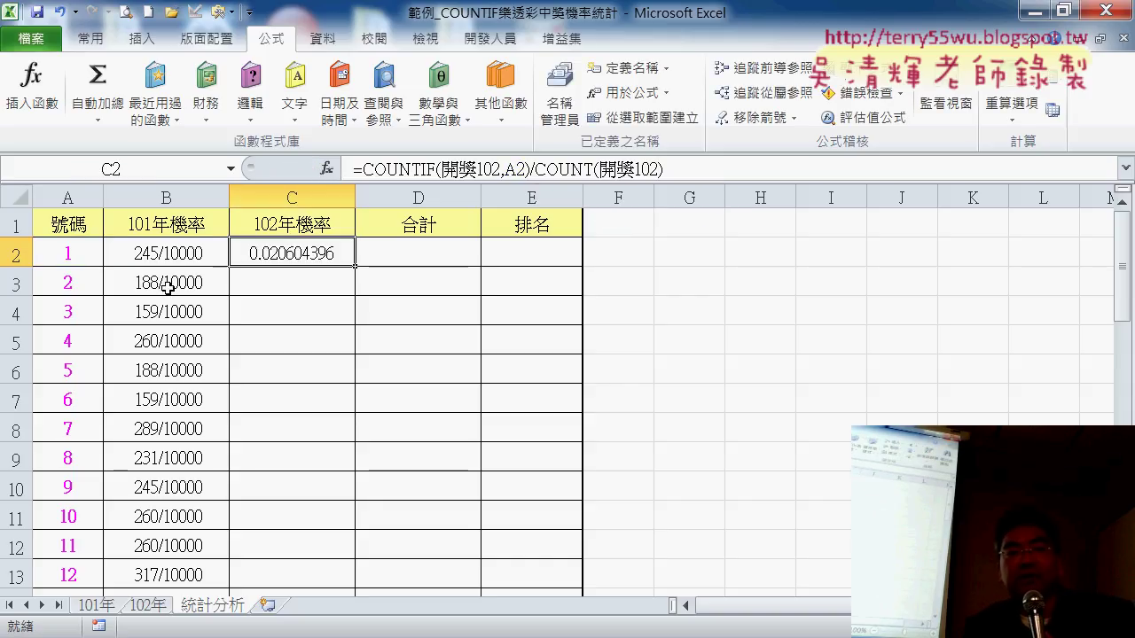
Copy B2's over-10000 fraction format to C2 with Format Painter and fill C2's formula down column C
left_click(90, 39)
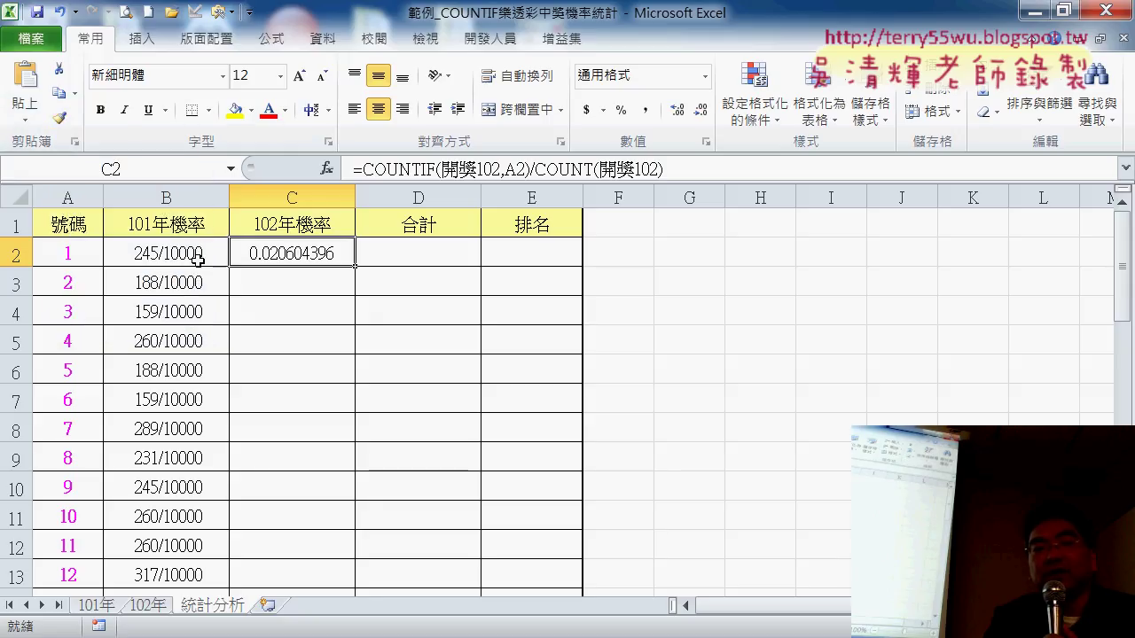
left_click(194, 258)
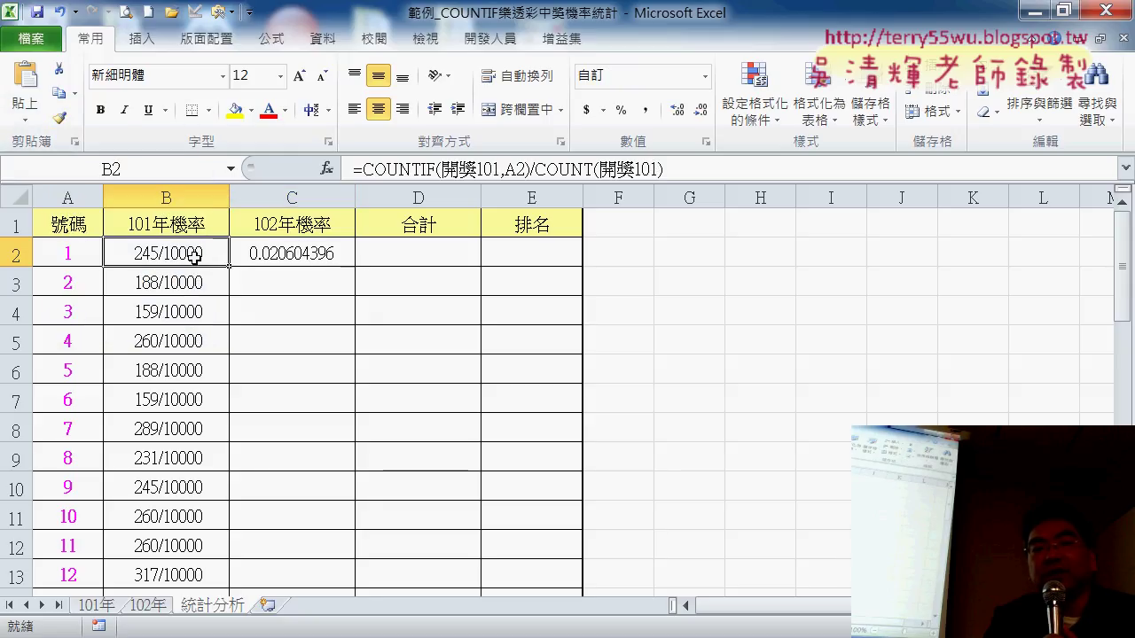
left_click(62, 119)
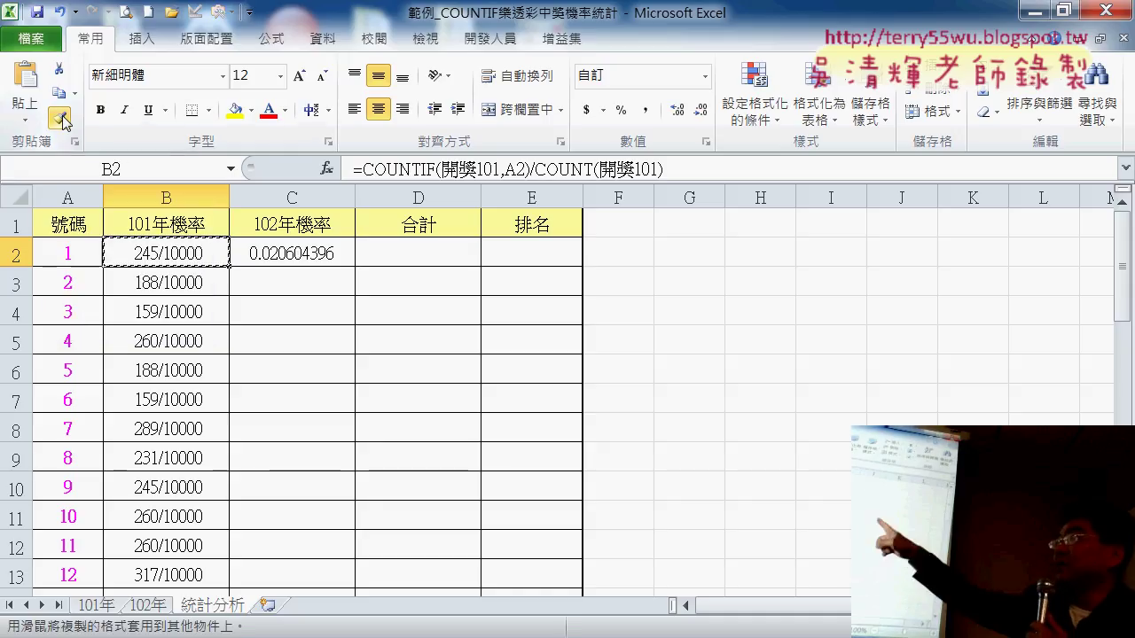
left_click(303, 253)
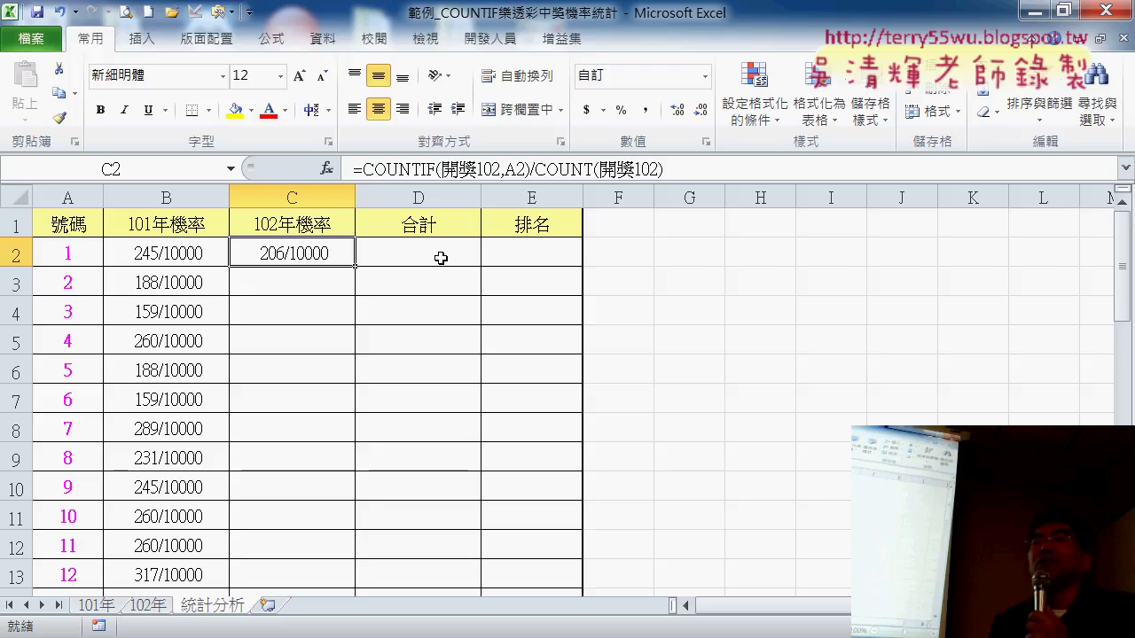
double_click(353, 266)
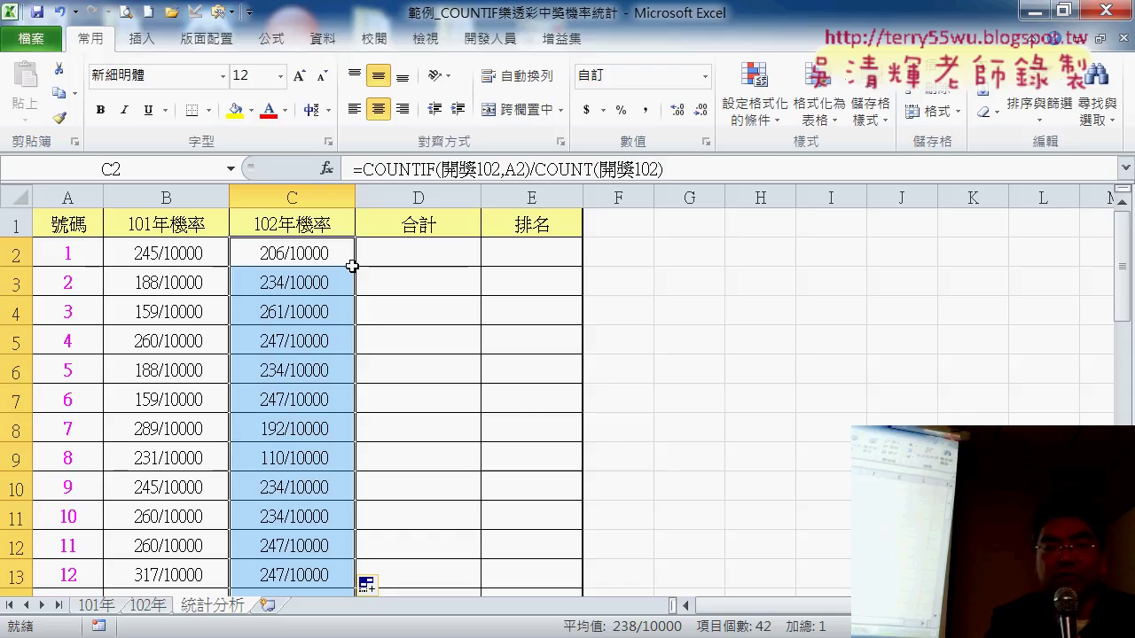
Enter =B2+C2 in D2 and fill it down the 合計 column
left_click(391, 258)
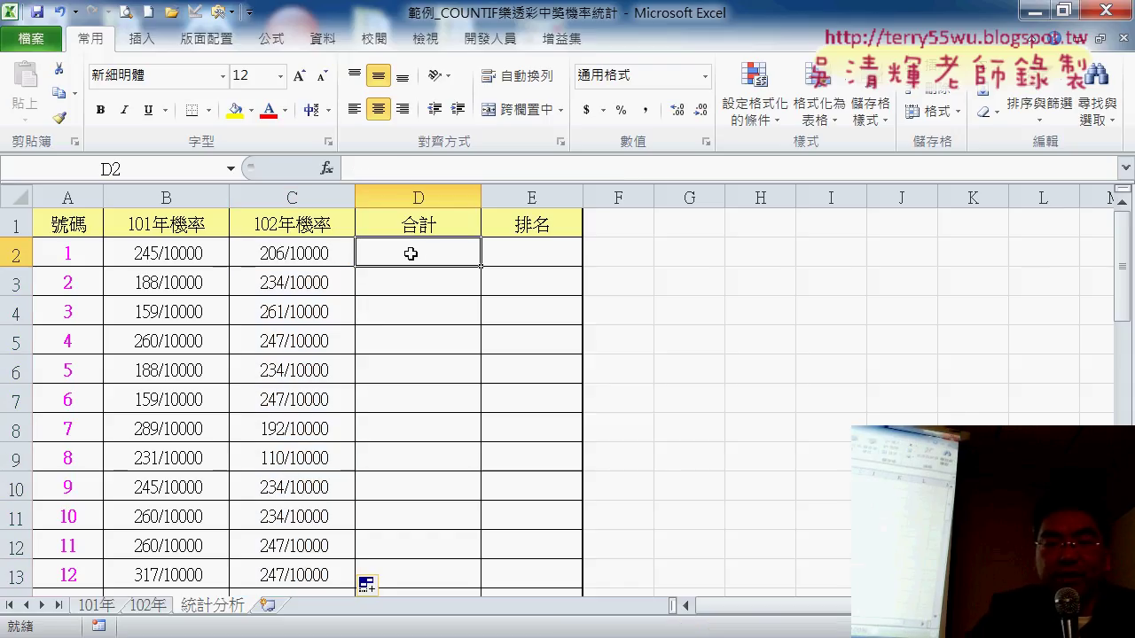
left_click(402, 173)
type("=")
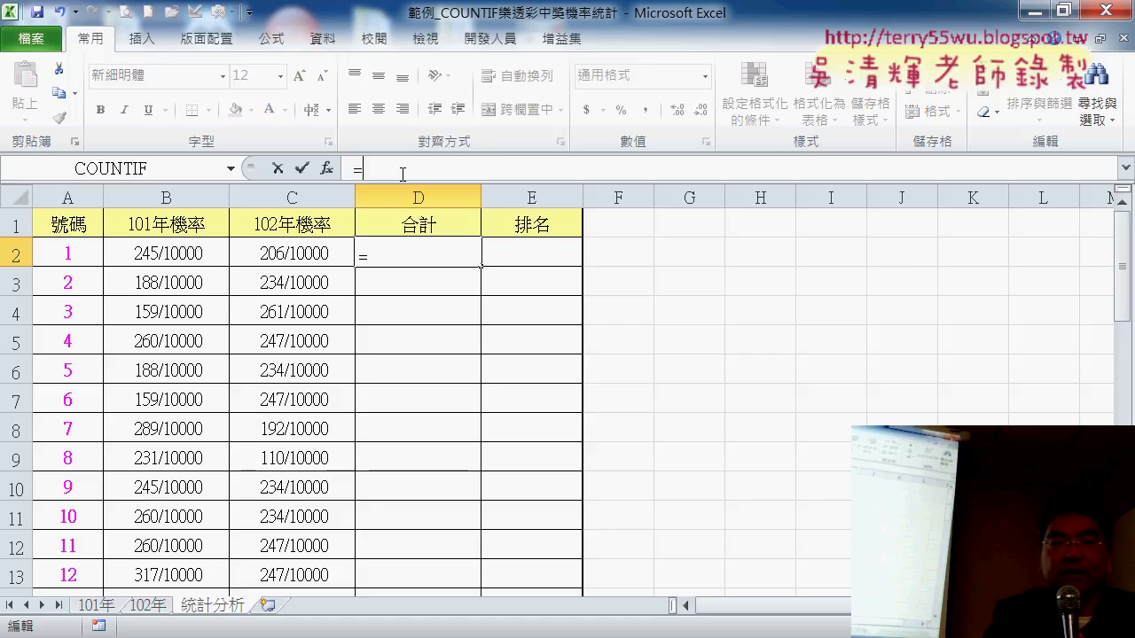
left_click(164, 253)
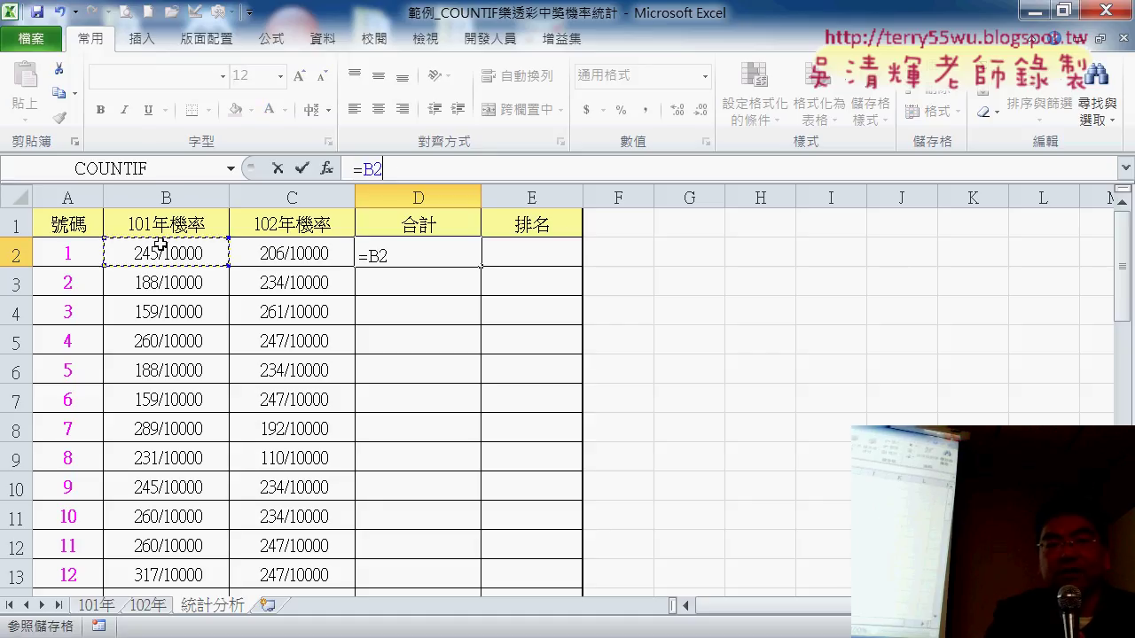
type("+")
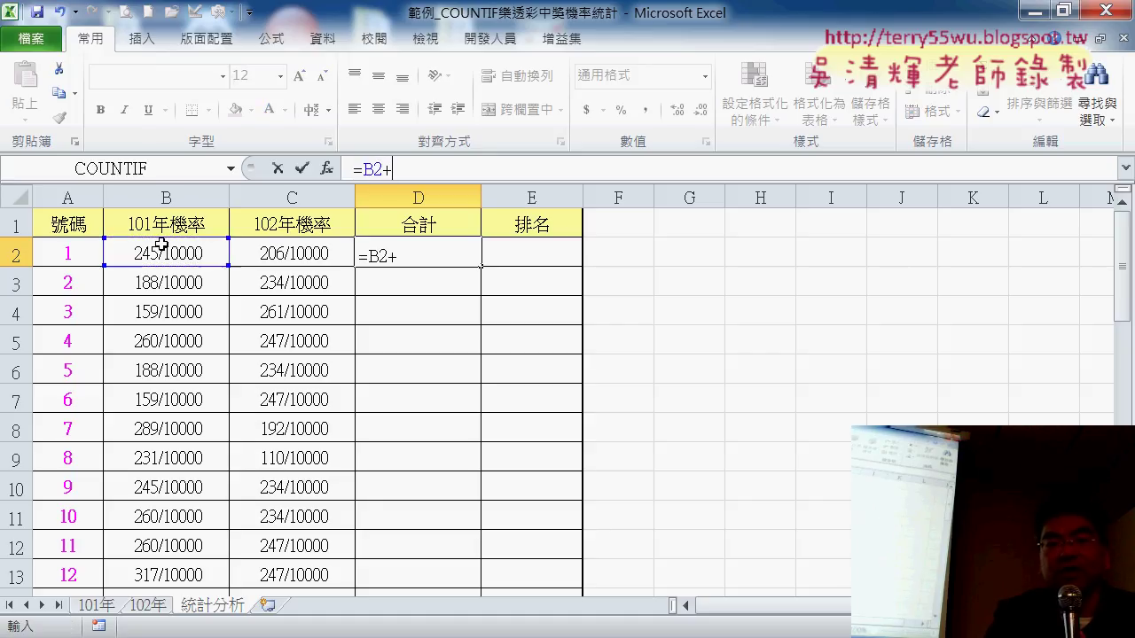
left_click(294, 256)
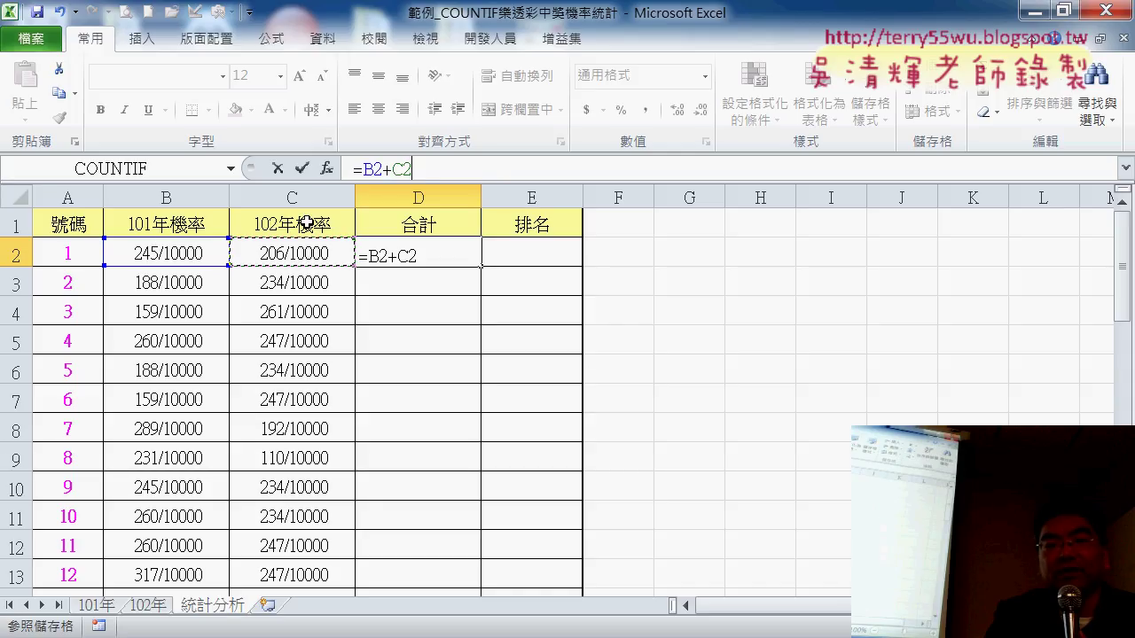
left_click(301, 166)
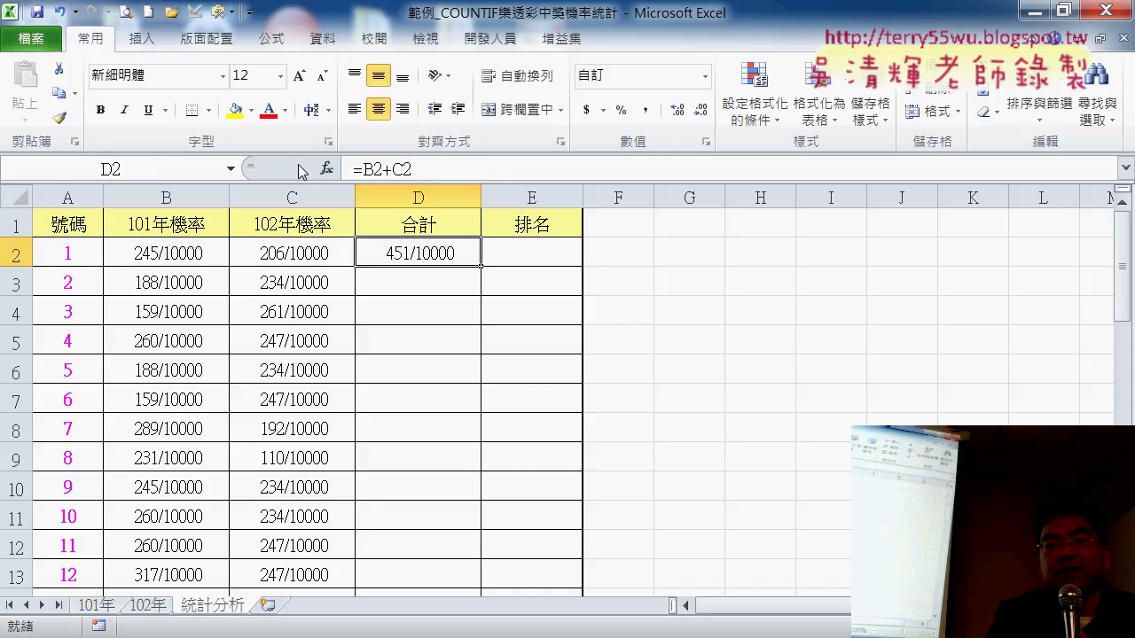
double_click(480, 265)
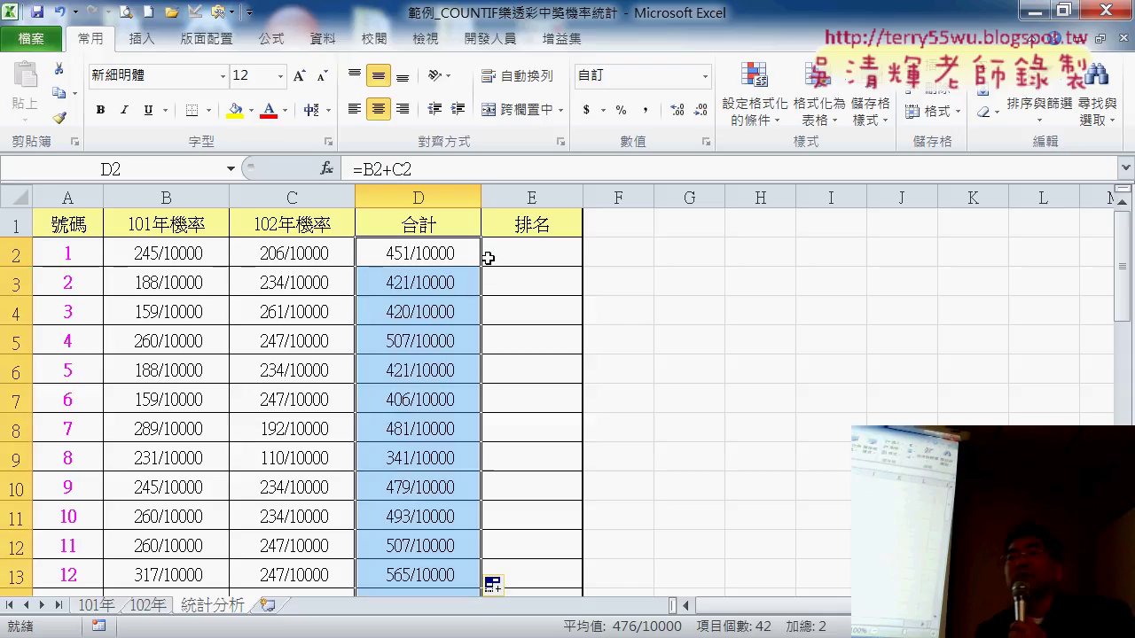
left_click(425, 253)
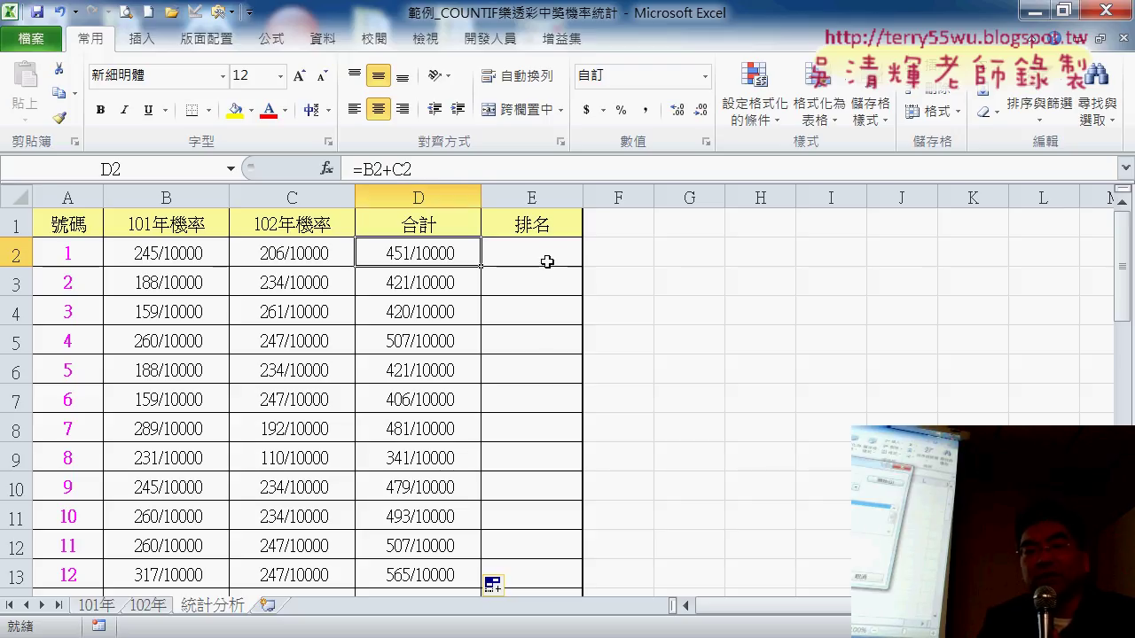
left_click(532, 255)
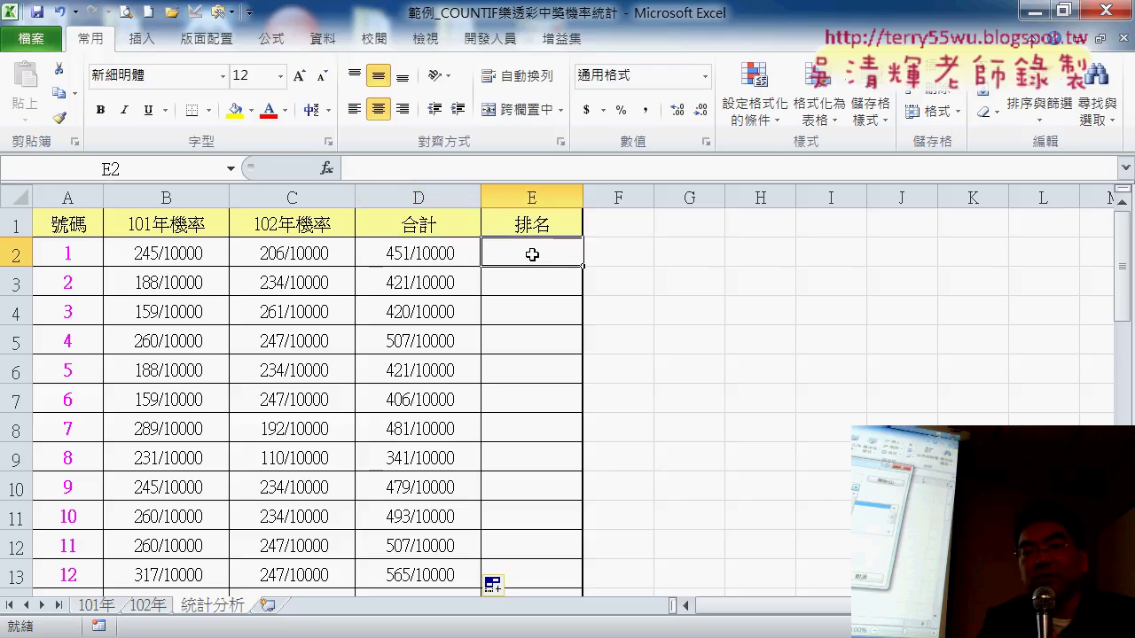
Insert the RANK.EQ function from the Statistical category into E2
left_click(329, 167)
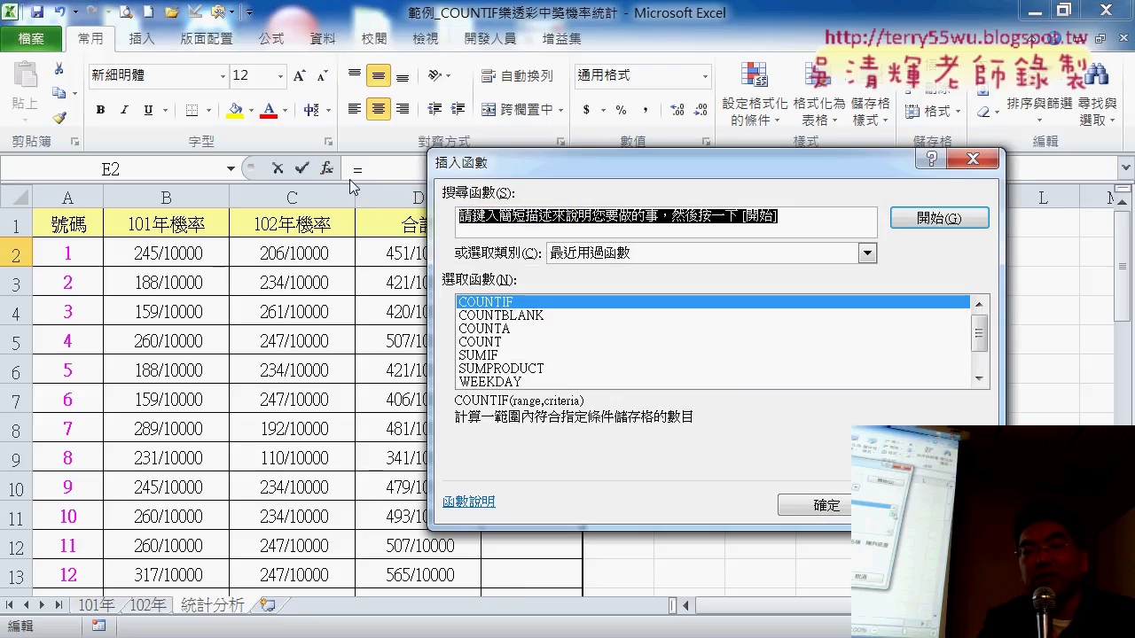
left_click(616, 252)
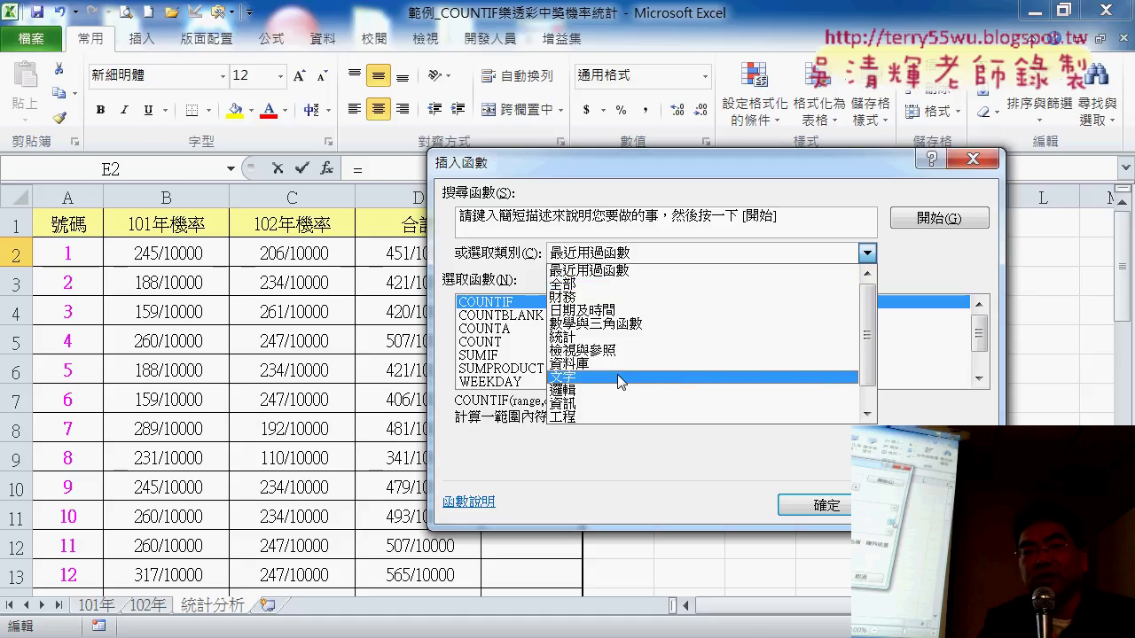
left_click(621, 338)
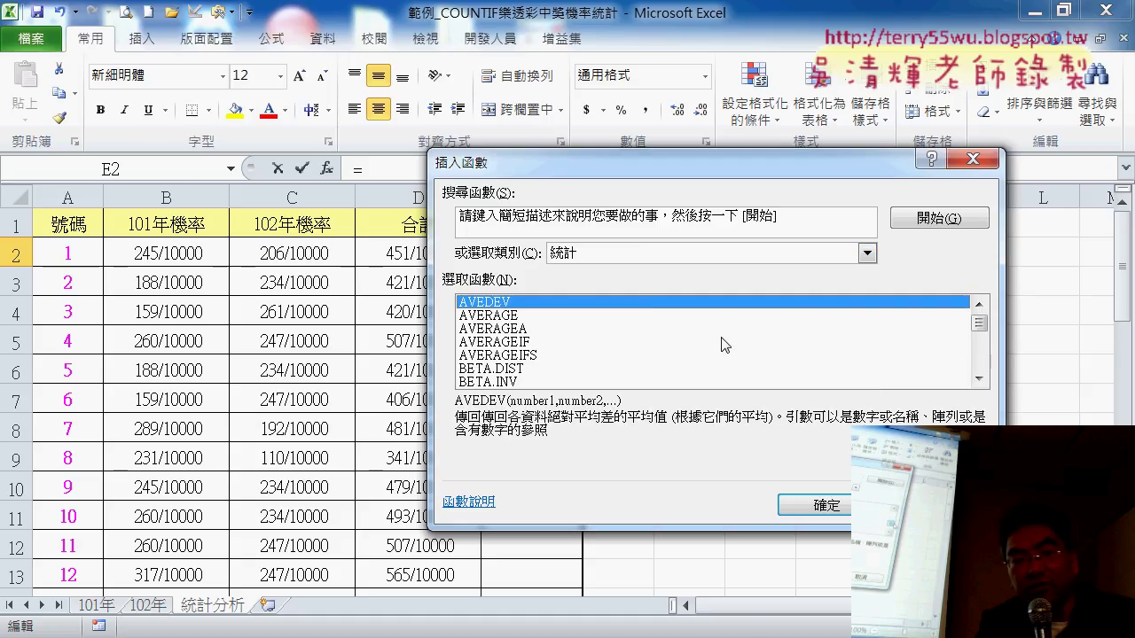
left_click_drag(984, 330, 987, 358)
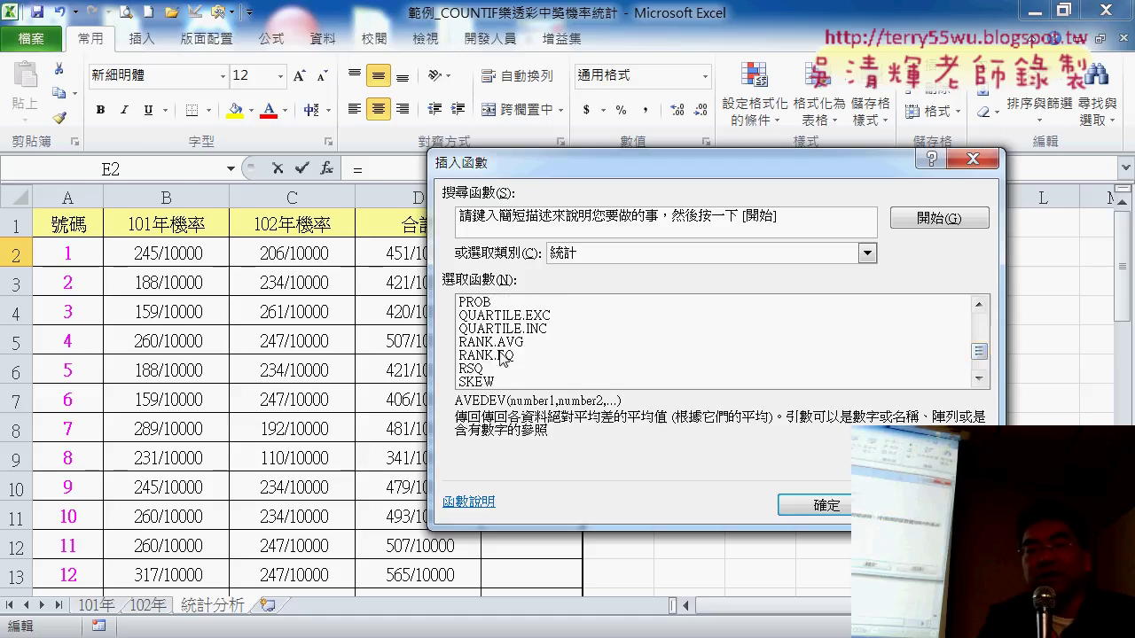
left_click(773, 356)
left_click(847, 508)
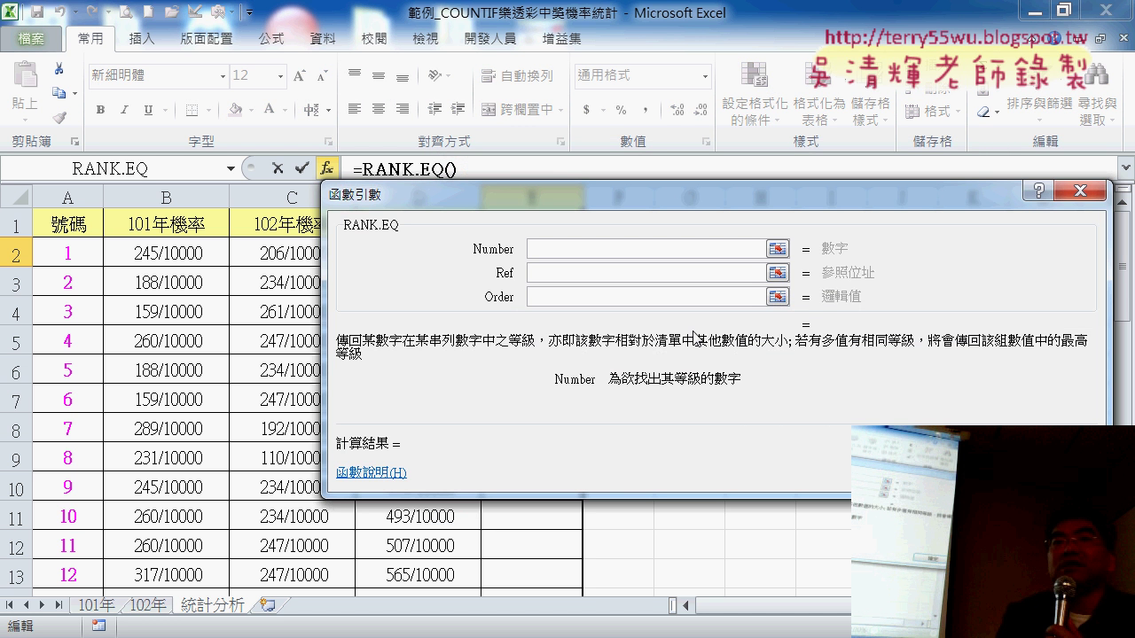
left_click_drag(658, 199, 813, 166)
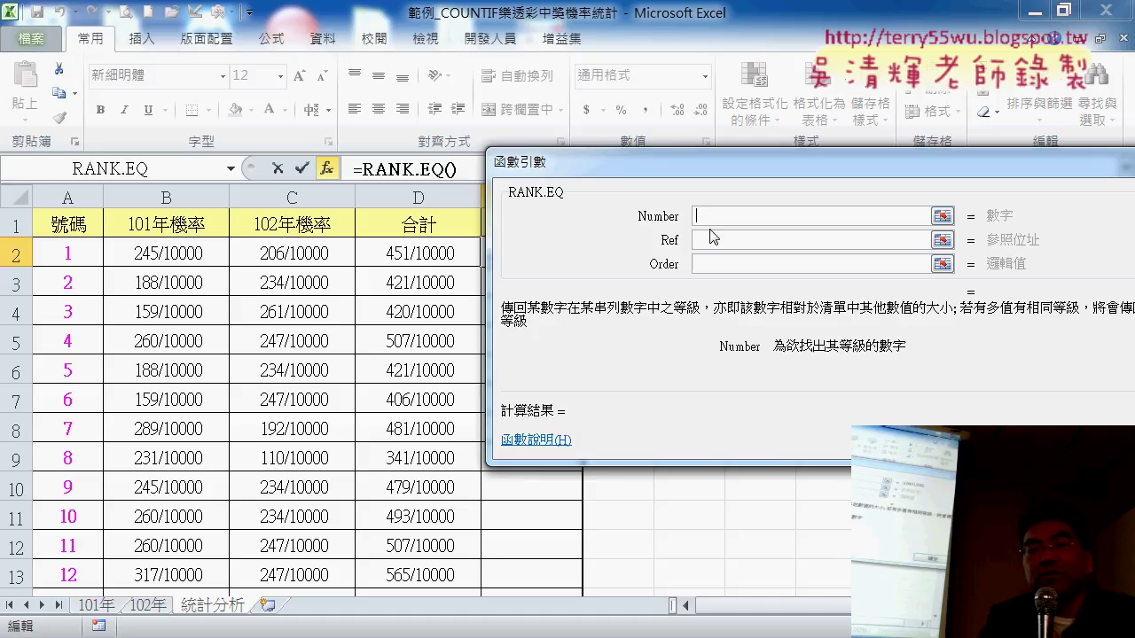
Set RANK.EQ's Number to D2 and Ref to D$2:D$43, making E2 show 26
left_click(392, 257)
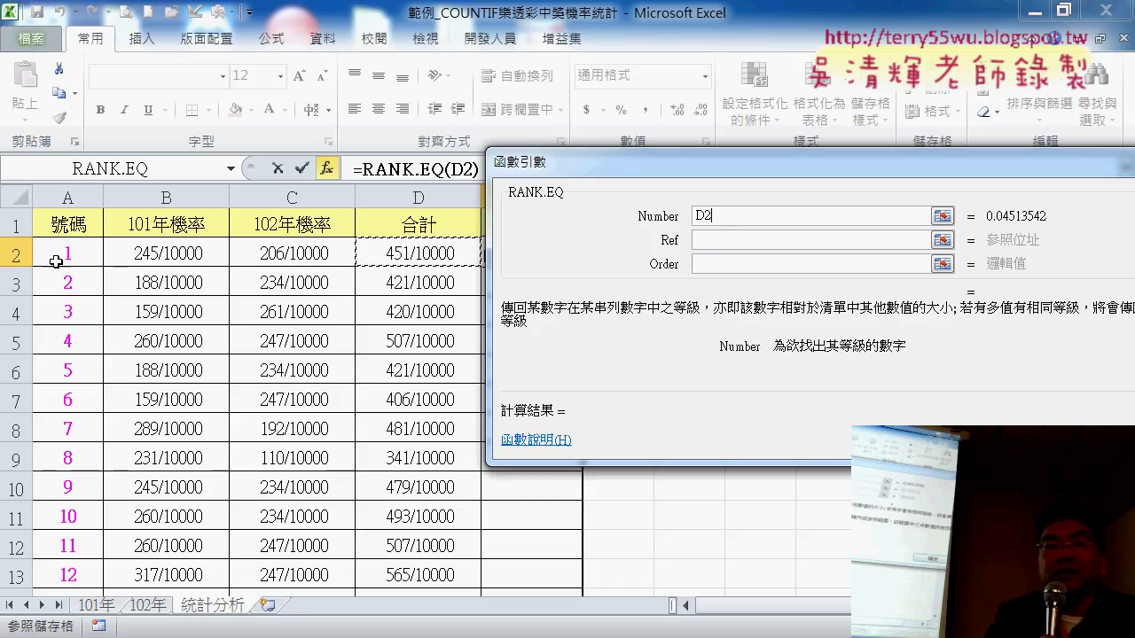
left_click(723, 240)
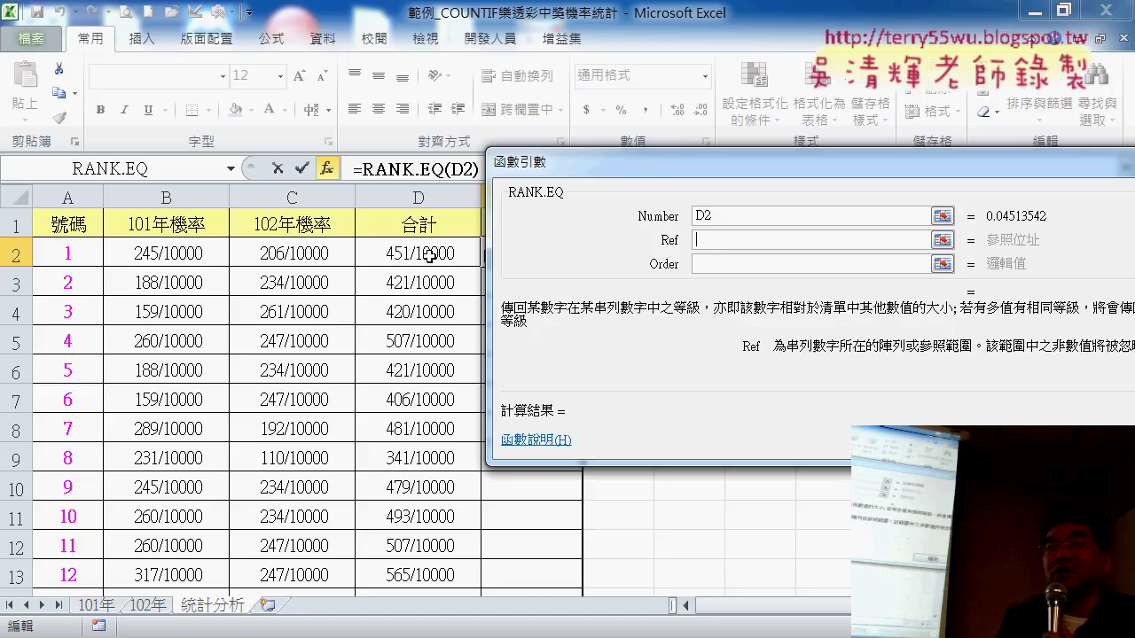
key("Tab")
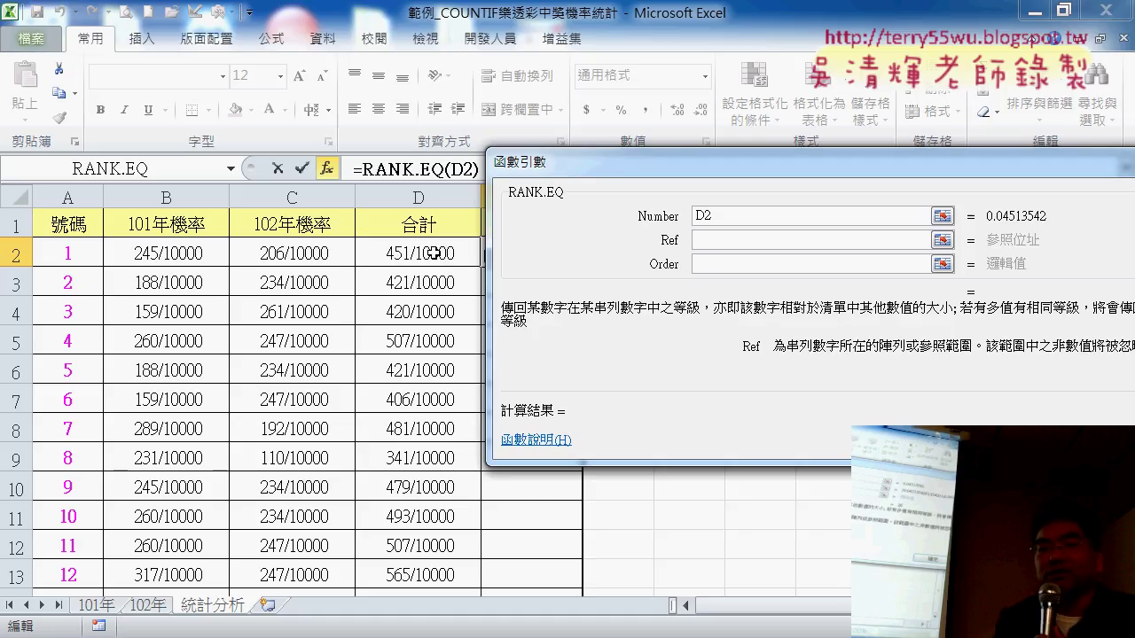
left_click(435, 255)
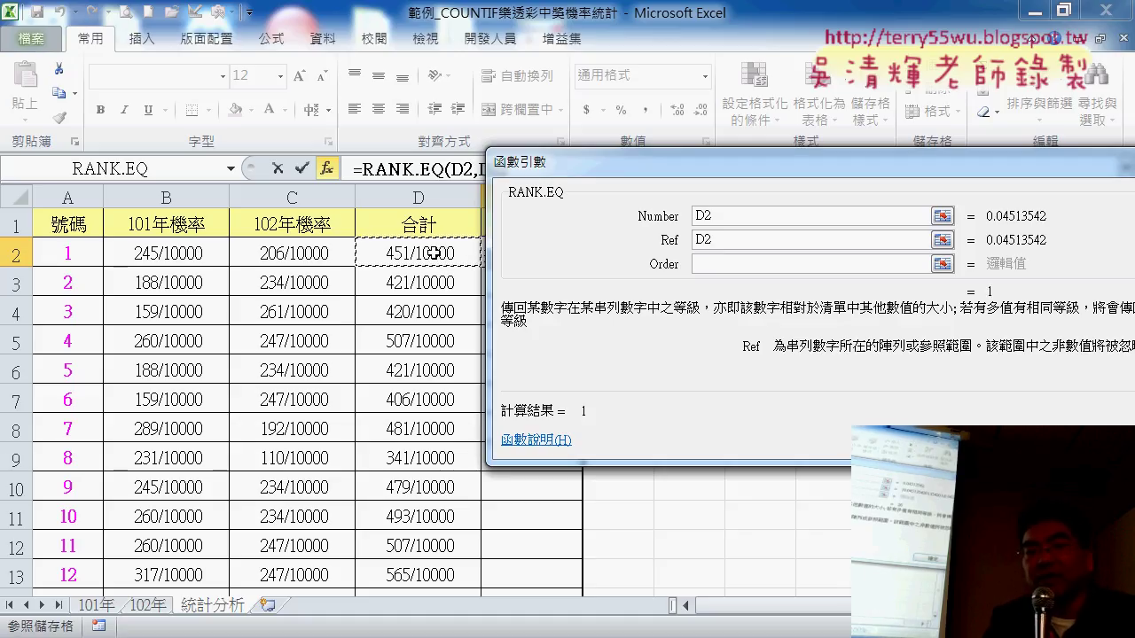
key("ctrl+shift+Down")
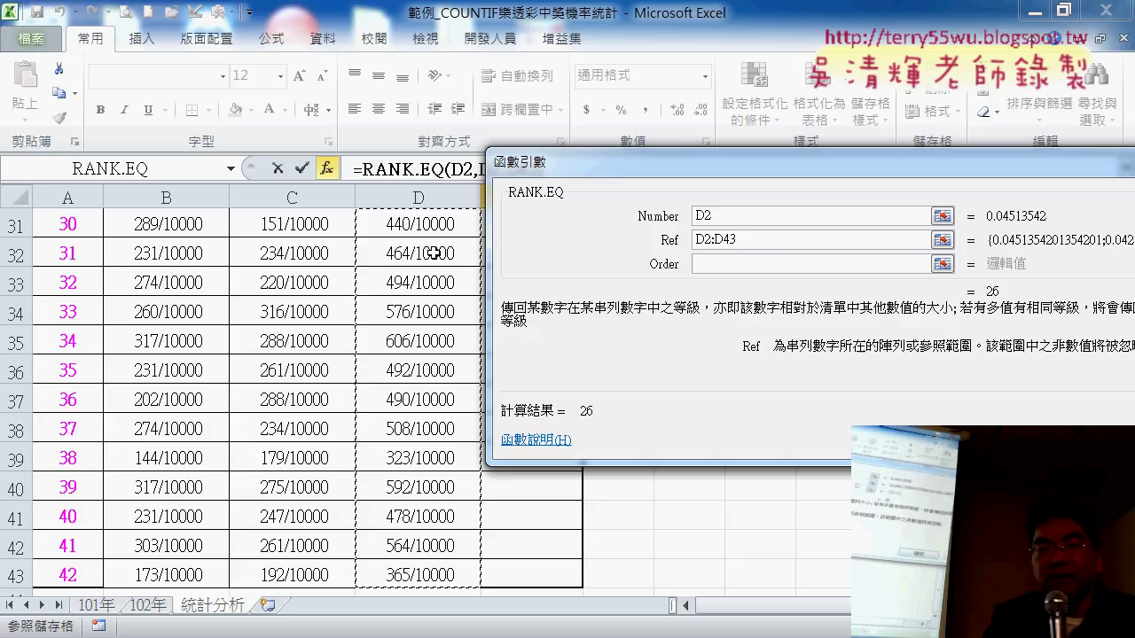
left_click(758, 240)
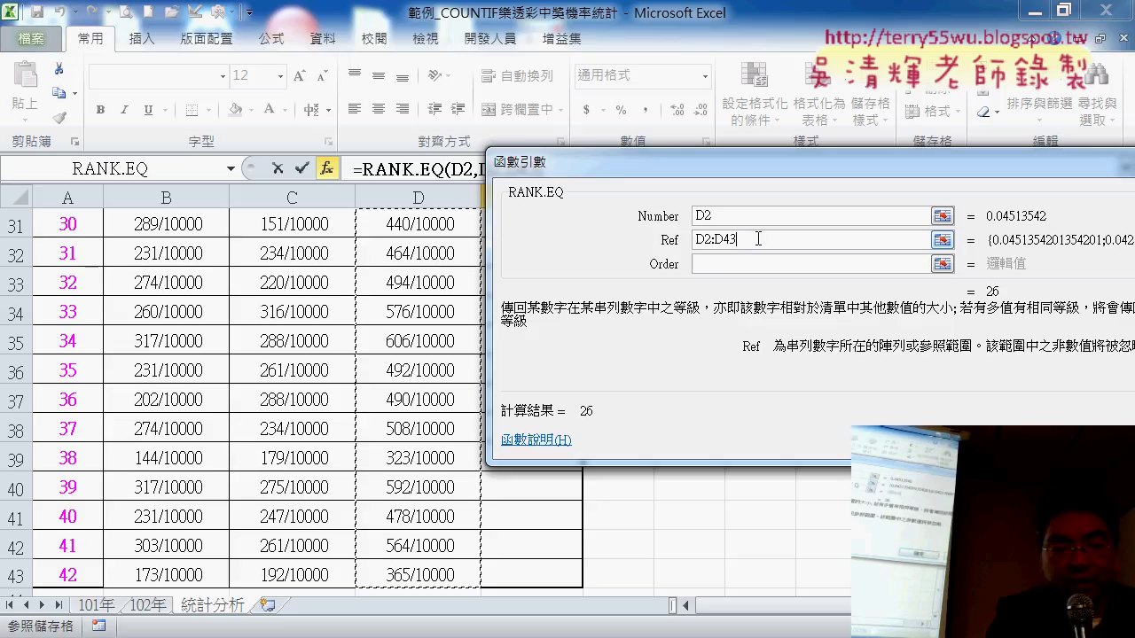
left_click_drag(758, 240, 627, 228)
left_click(728, 239)
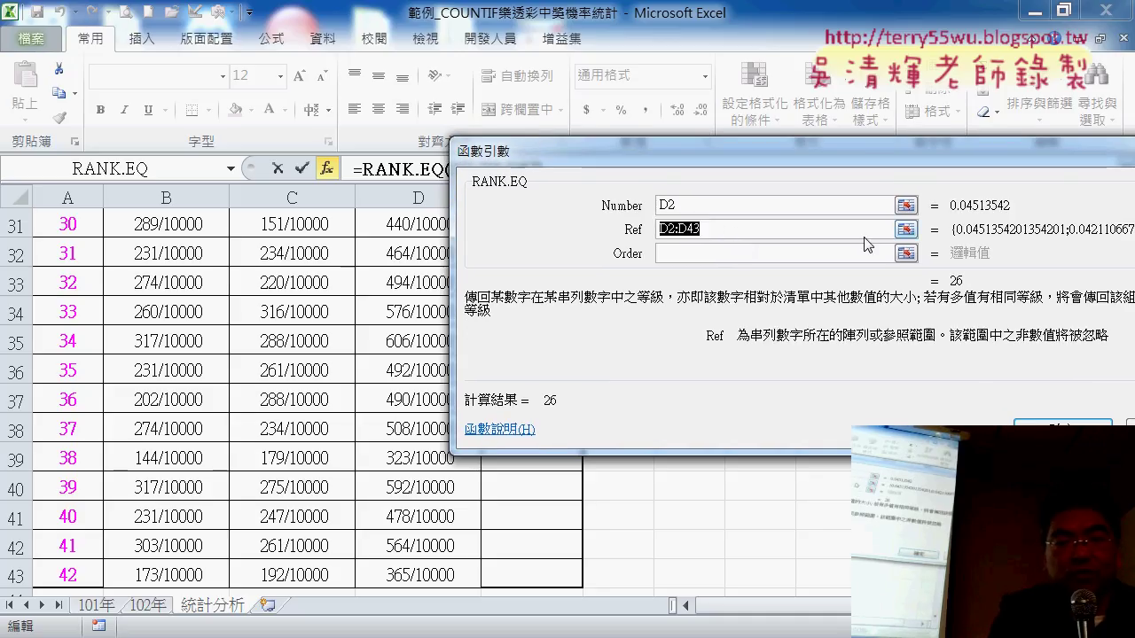
key("F4")
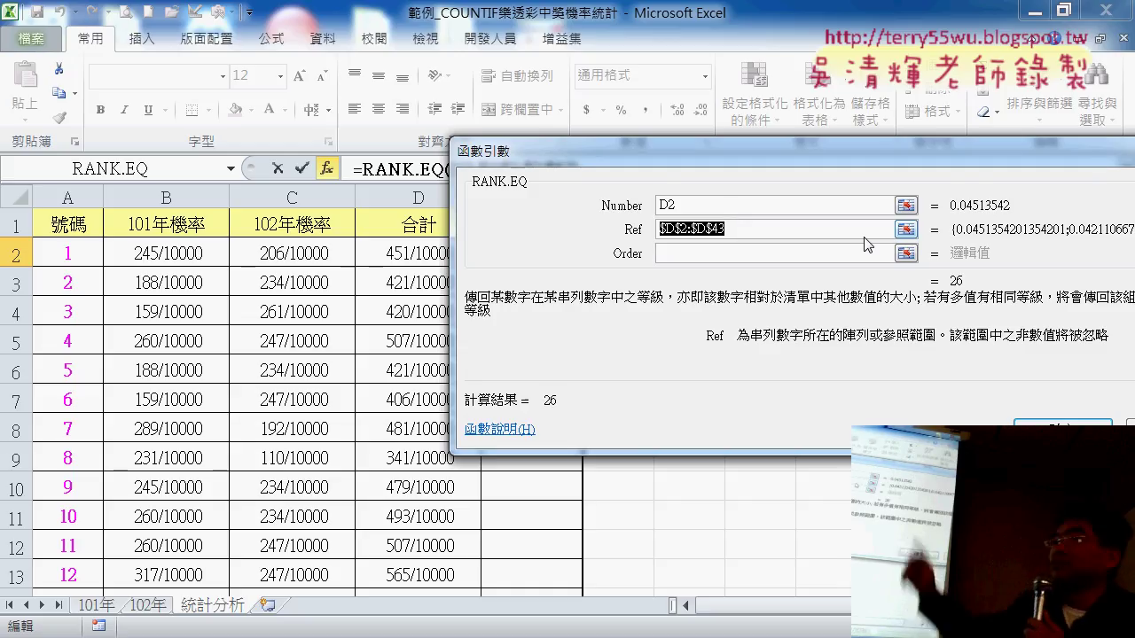
key("F4")
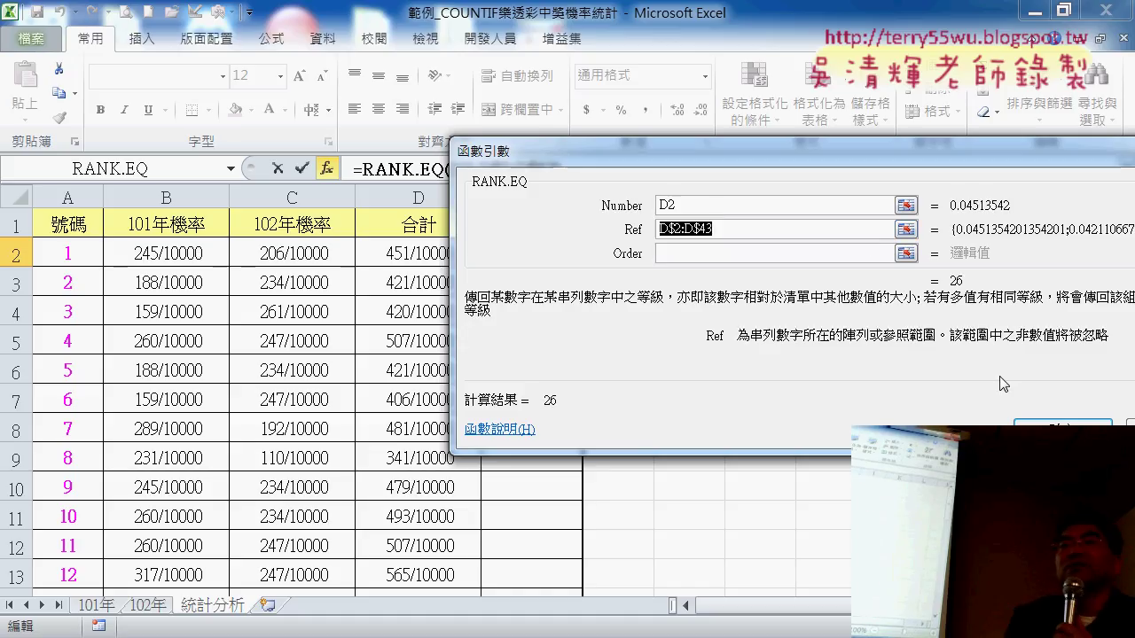
left_click(1062, 428)
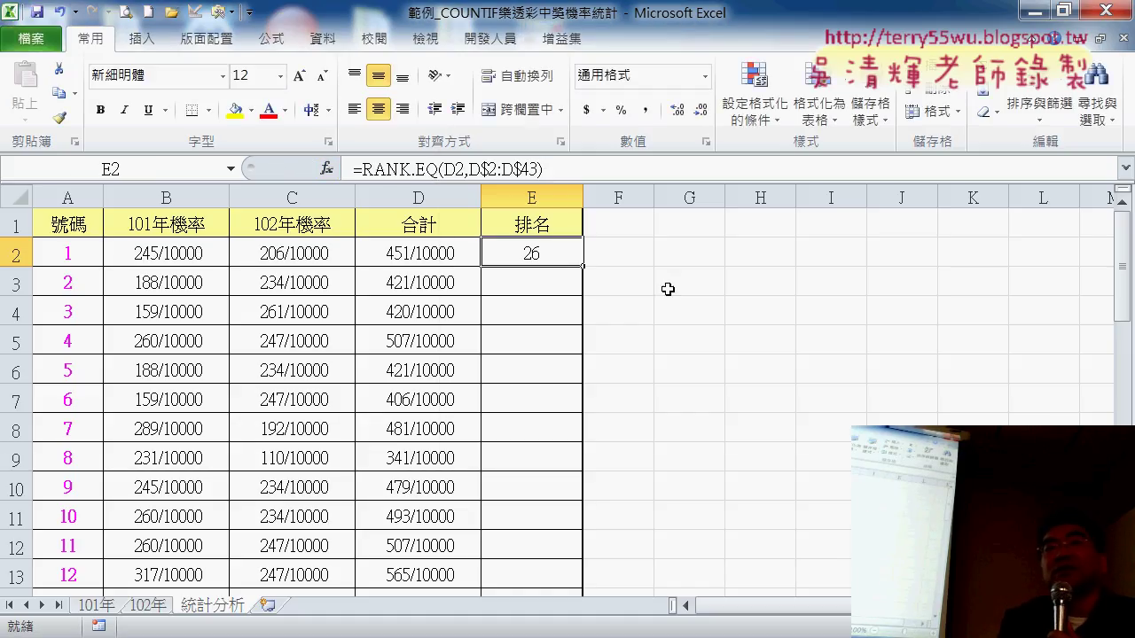
Copy =RANK.EQ(D2,D$2:D$43) down to row 43, then view the 101年 sheet
double_click(582, 265)
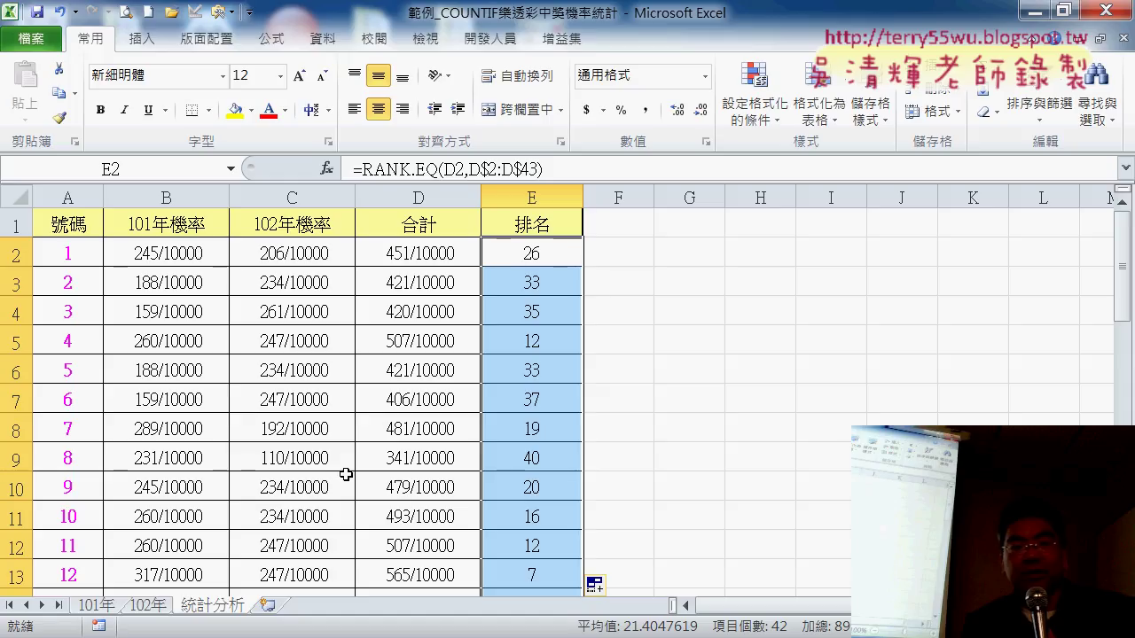
left_click(98, 608)
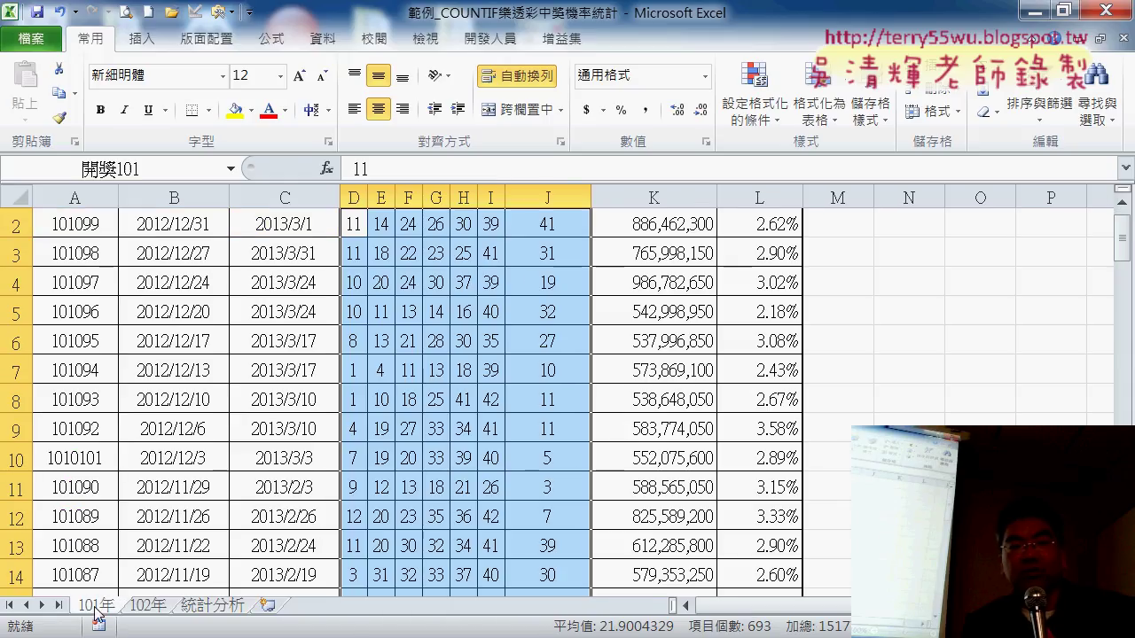
Check the 102年 sheet, then inspect B2's COUNT(開獎101) divisor on 統計分析 without editing it
left_click(152, 607)
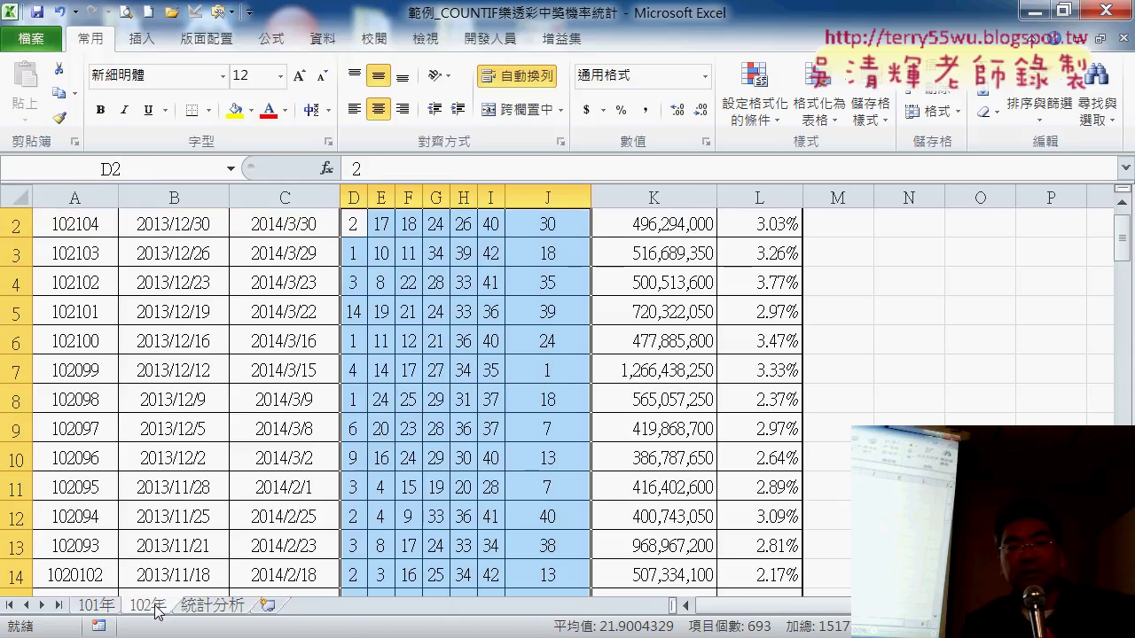
left_click(211, 606)
left_click(173, 264)
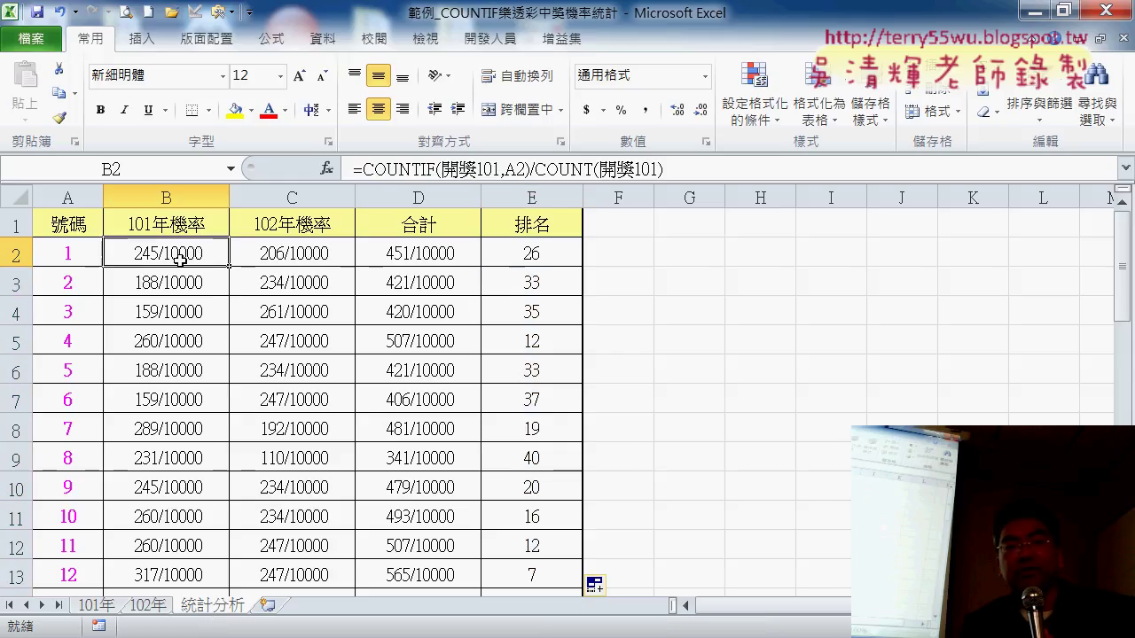
left_click(391, 169)
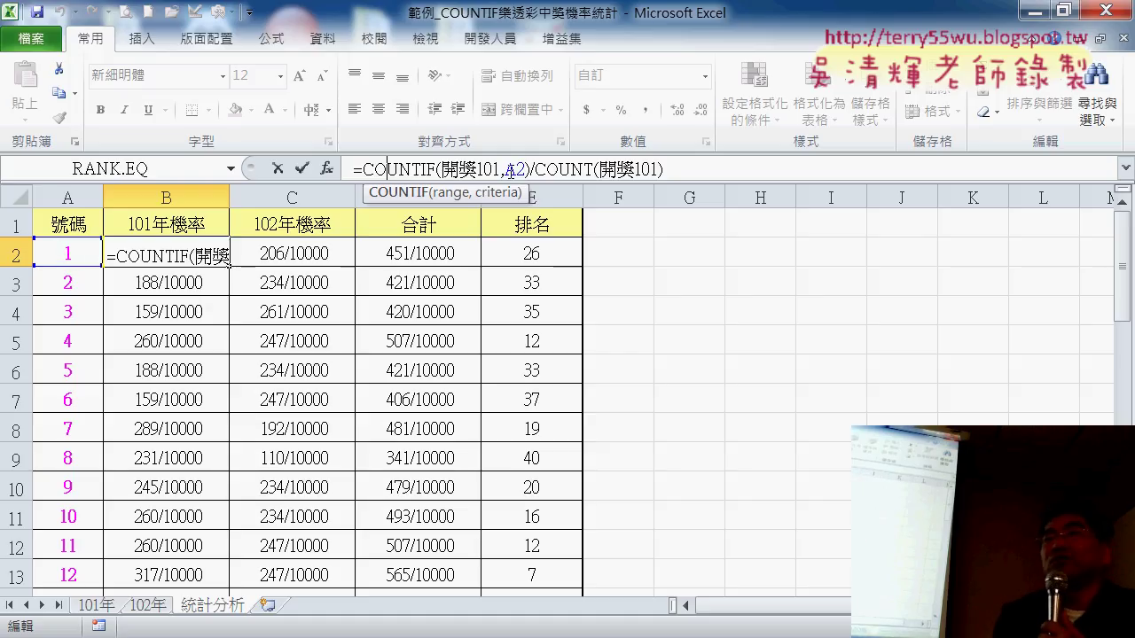
left_click_drag(534, 168, 690, 168)
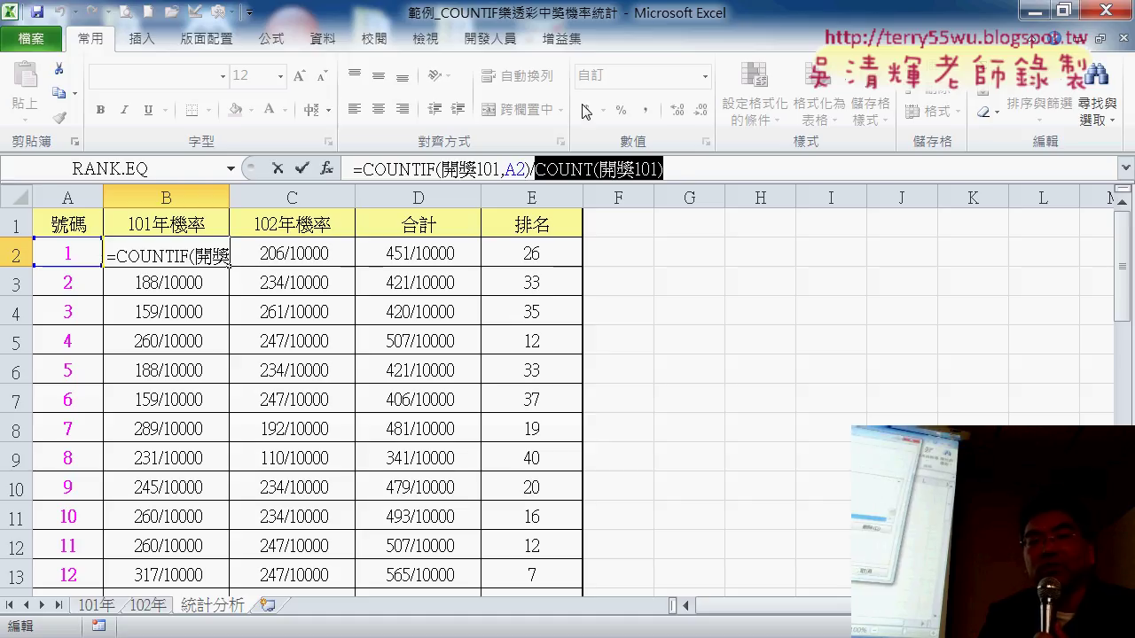
left_click(273, 167)
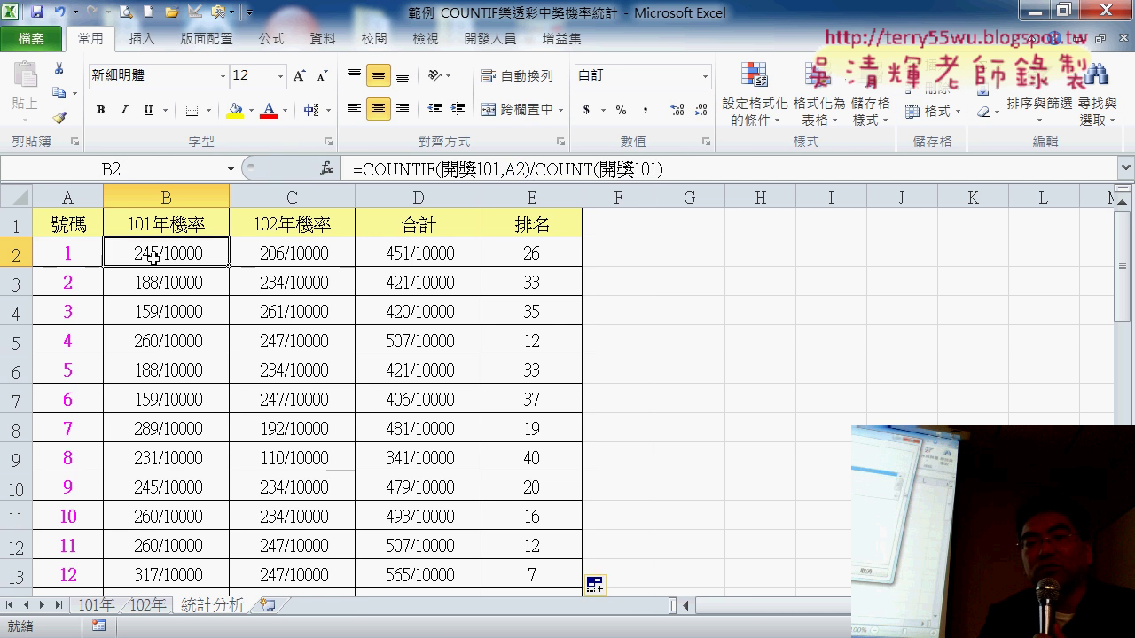
right_click(154, 258)
left_click(241, 523)
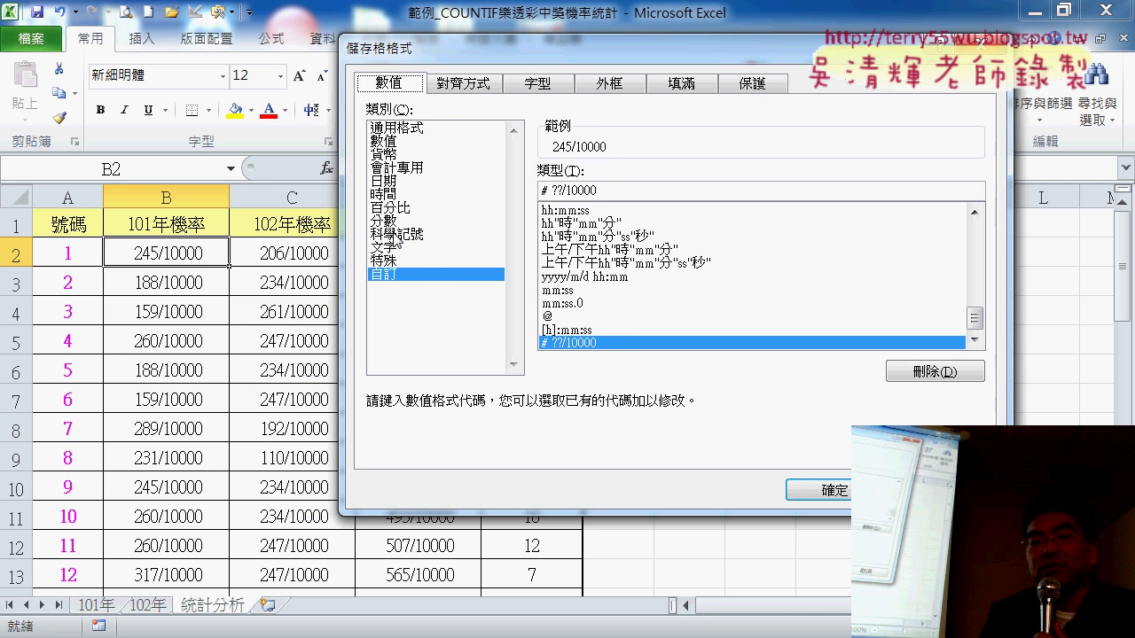
left_click(383, 221)
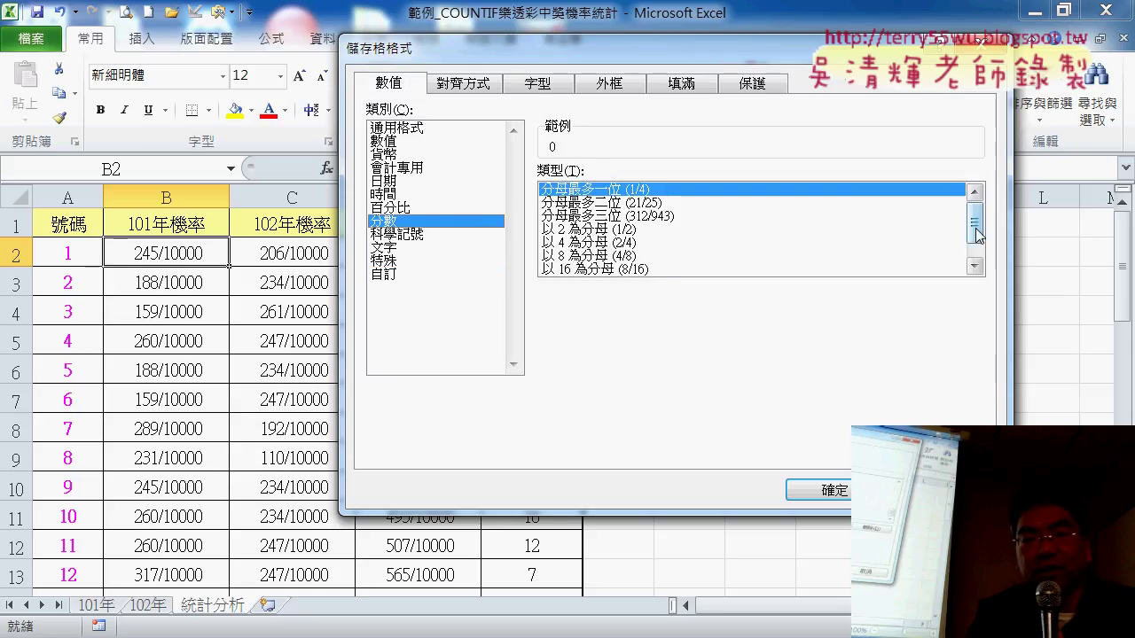
scroll(906, 258, "down", 1)
left_click(663, 268)
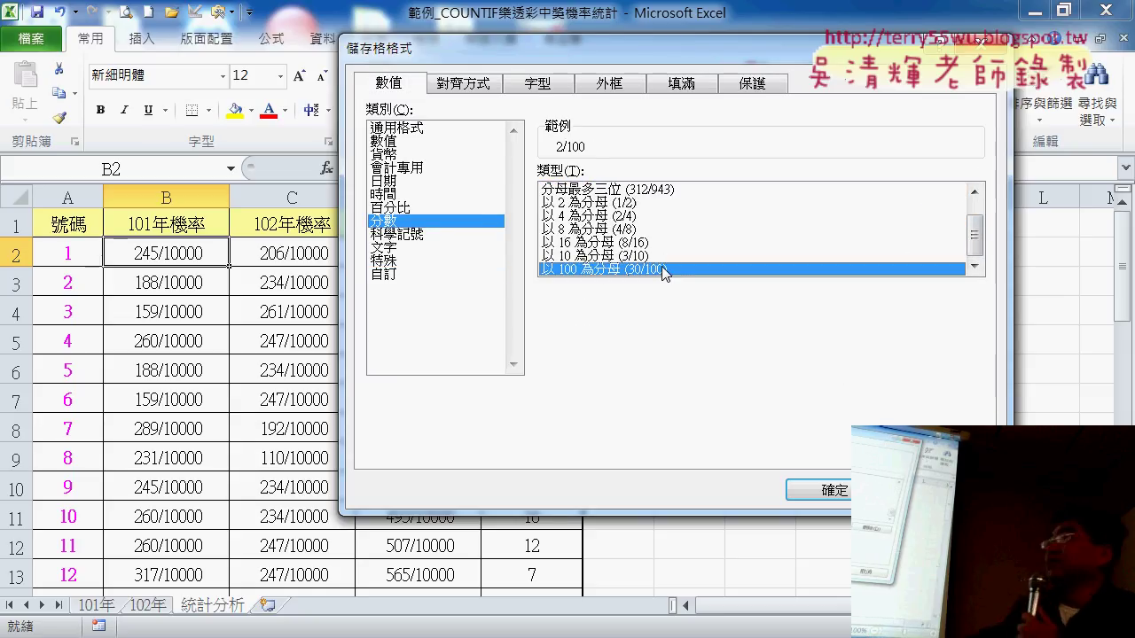
left_click(387, 275)
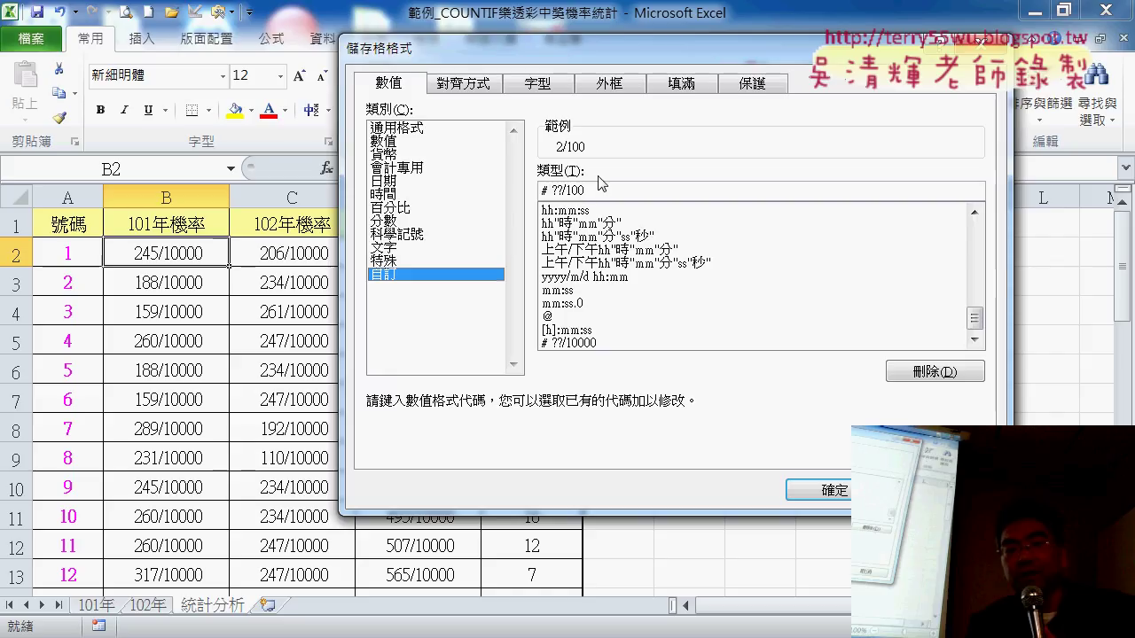
left_click(606, 190)
type("00")
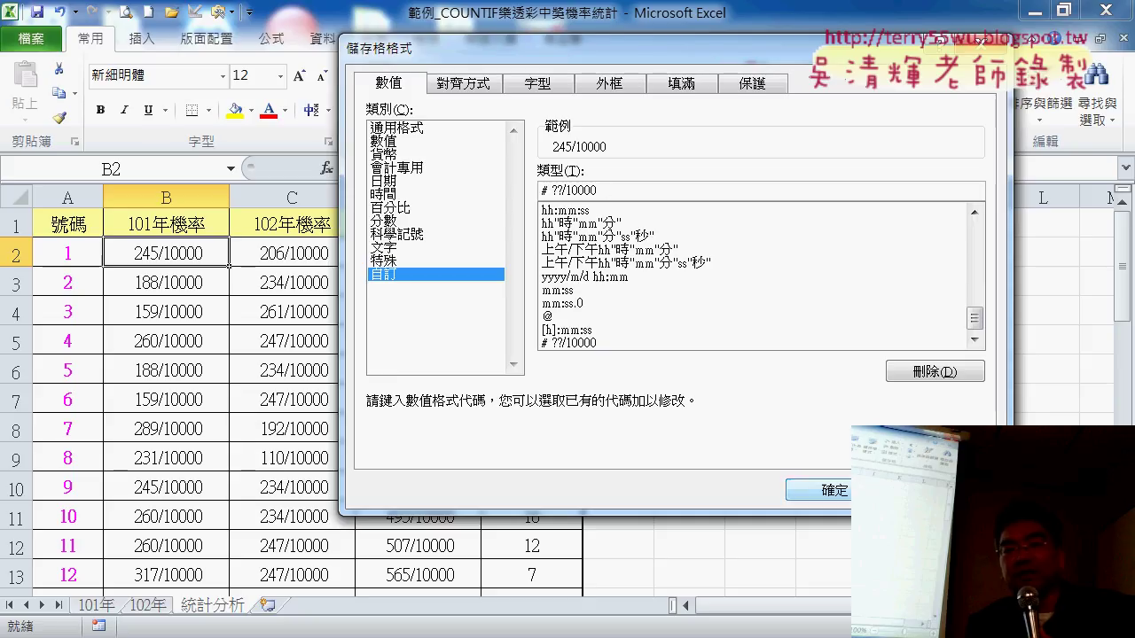
left_click(829, 490)
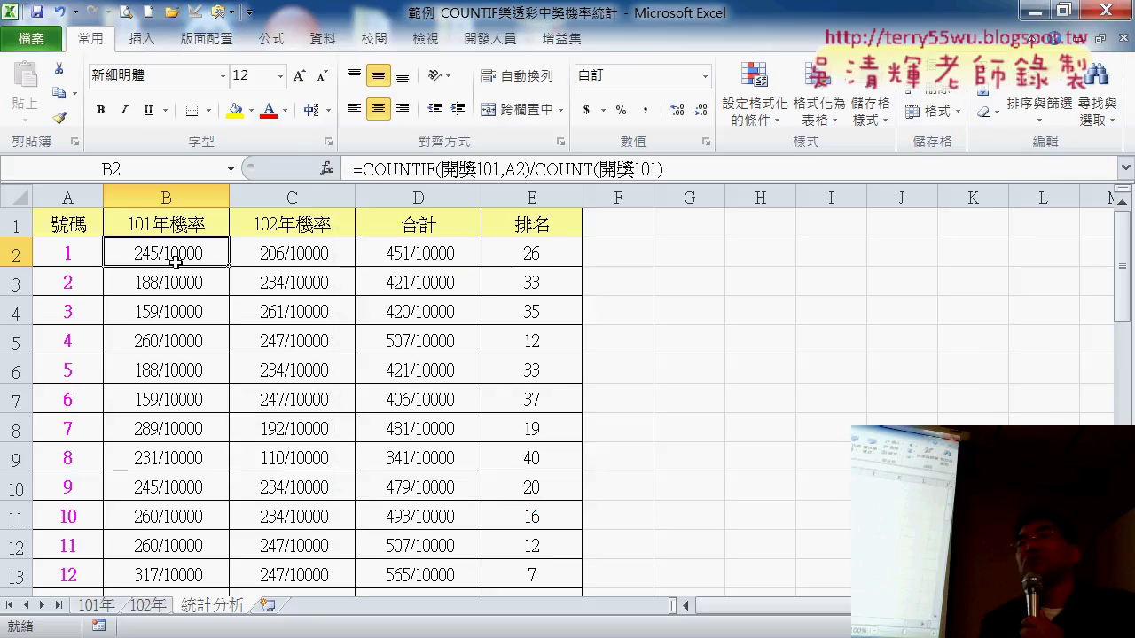
left_click(303, 258)
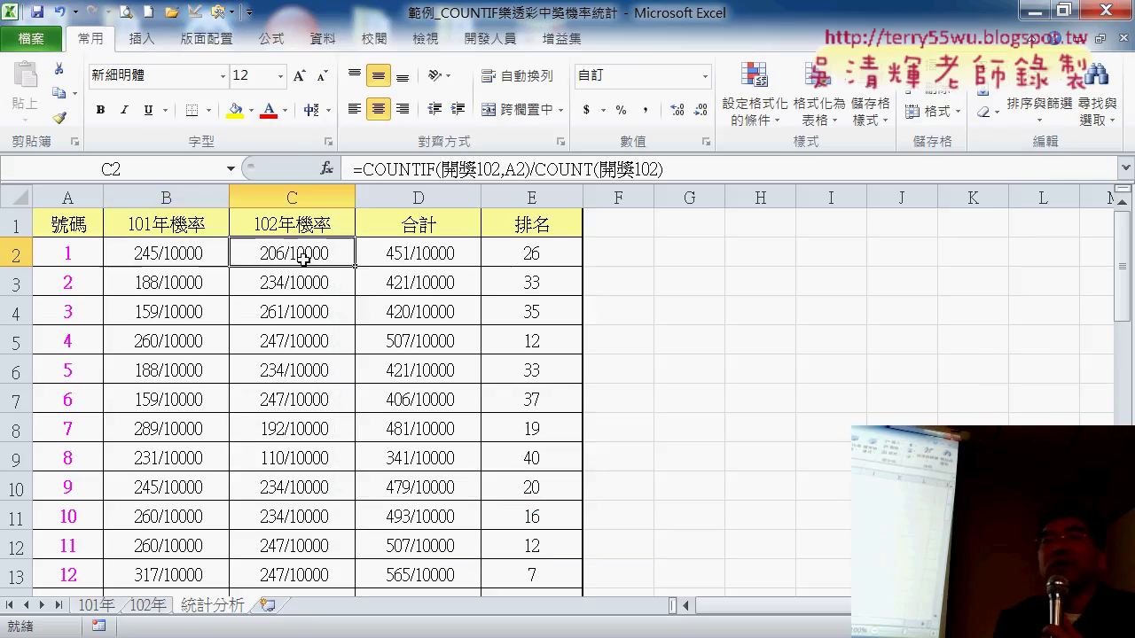
left_click(434, 258)
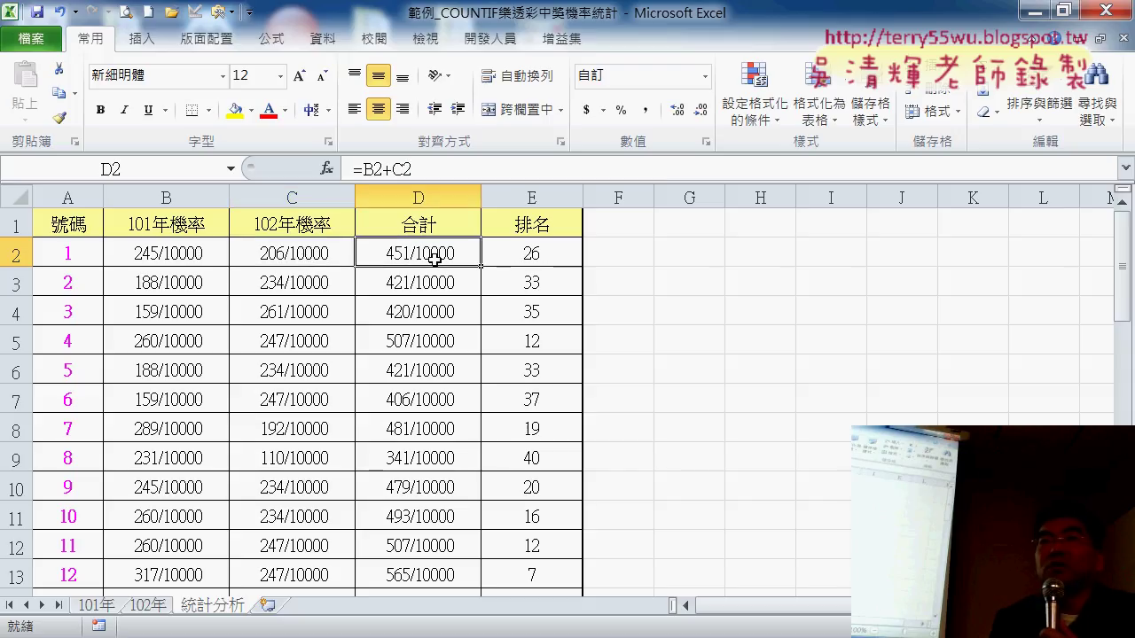
left_click(541, 259)
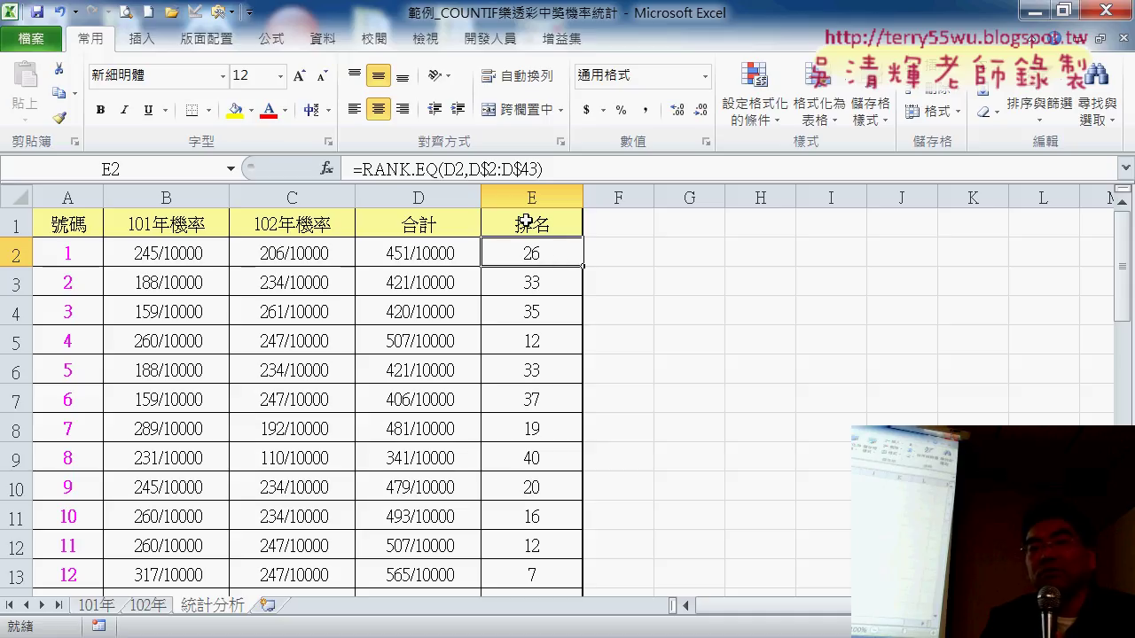
left_click(534, 190)
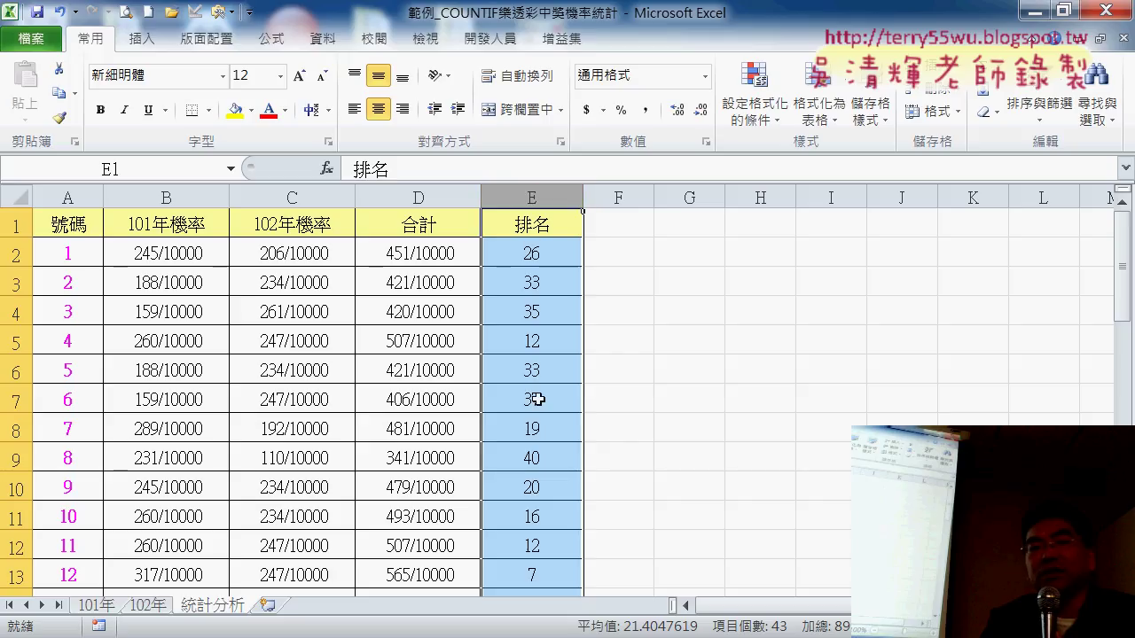
scroll(537, 400, "down", 2)
scroll(537, 403, "down", 1)
scroll(535, 407, "down", 1)
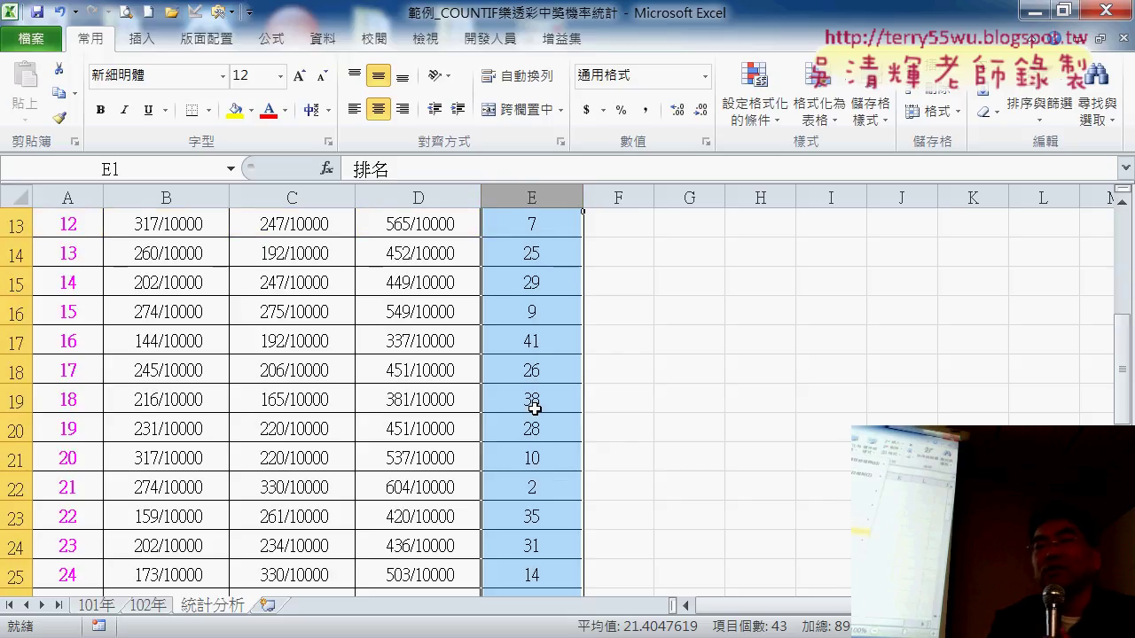
scroll(532, 406, "up", 3)
scroll(532, 405, "up", 1)
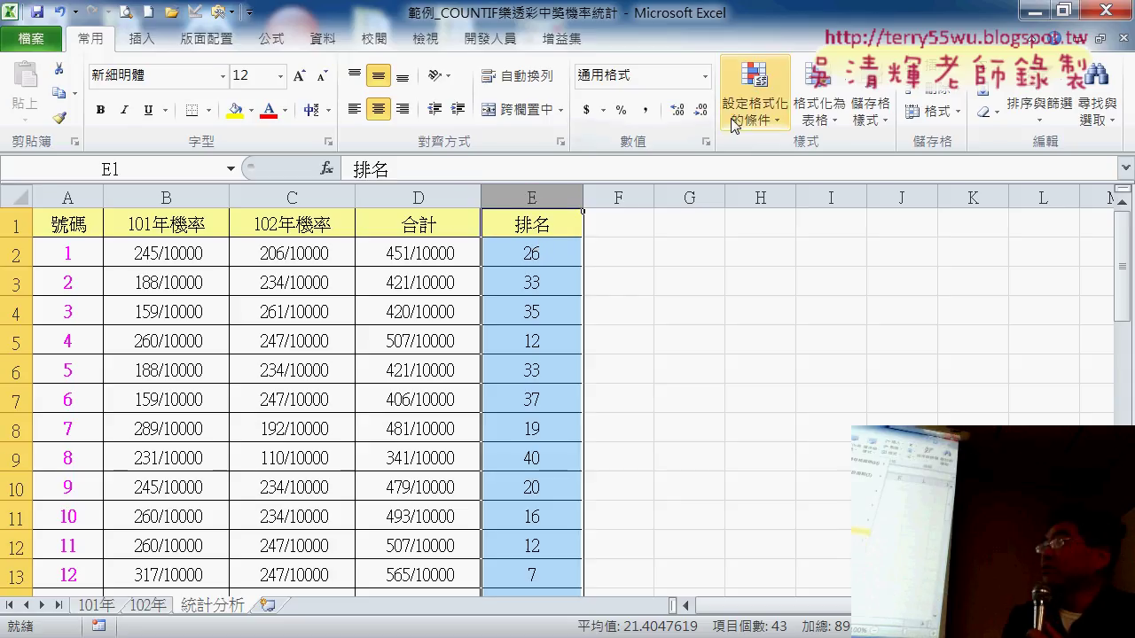
left_click(764, 122)
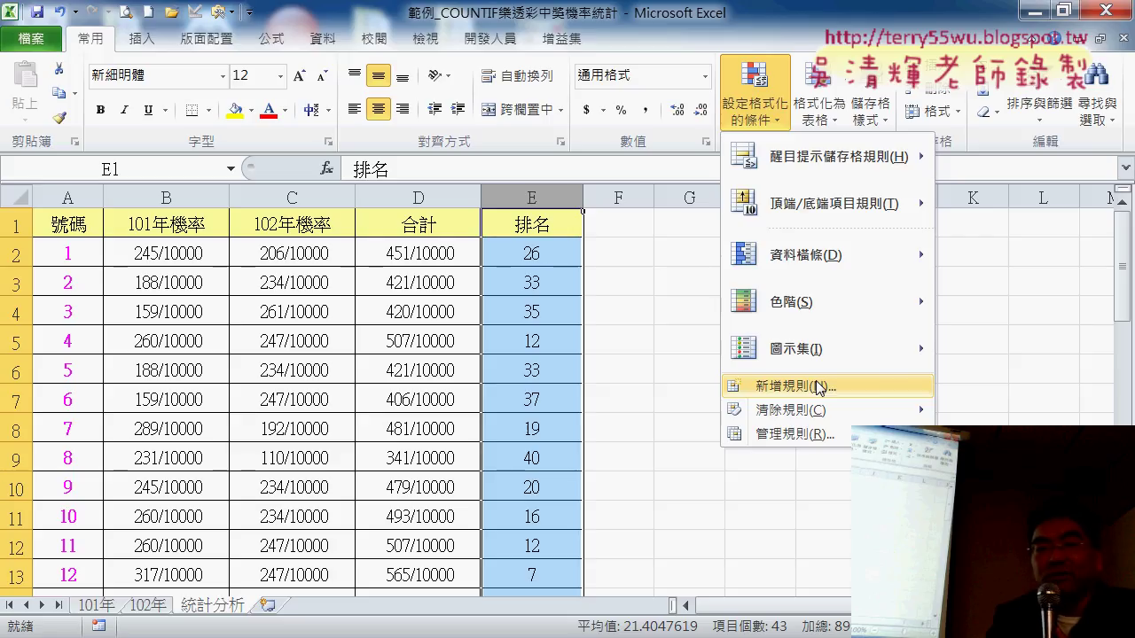
left_click(632, 252)
left_click(632, 253)
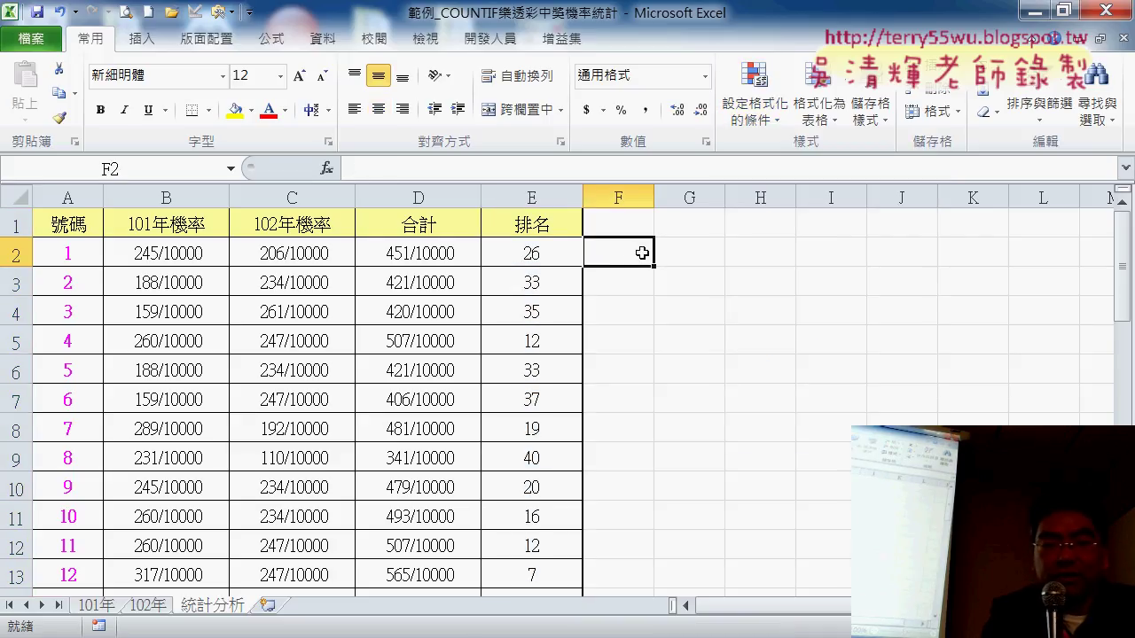
Type the header 前七名 into F1, correcting the IME's 妻 to 七
left_click(603, 232)
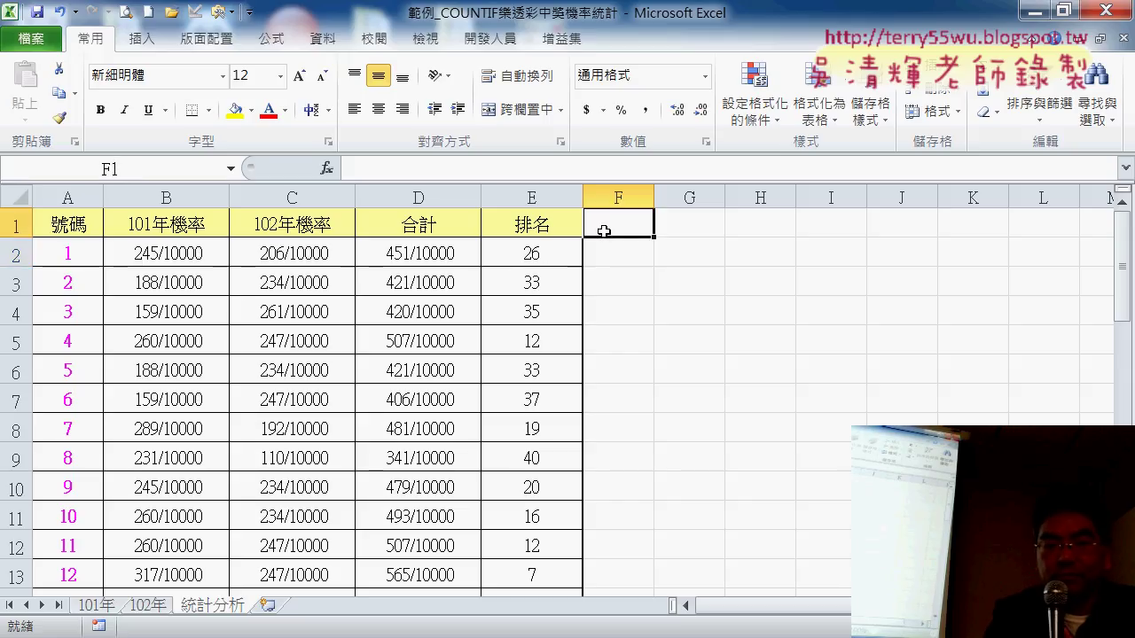
type("前")
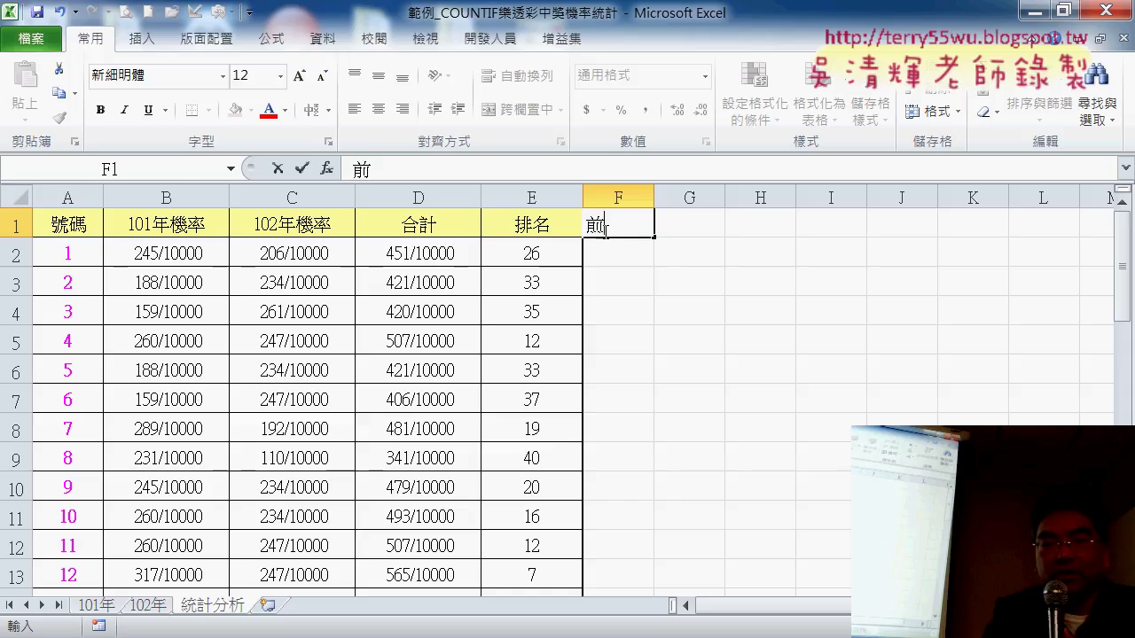
type("妻")
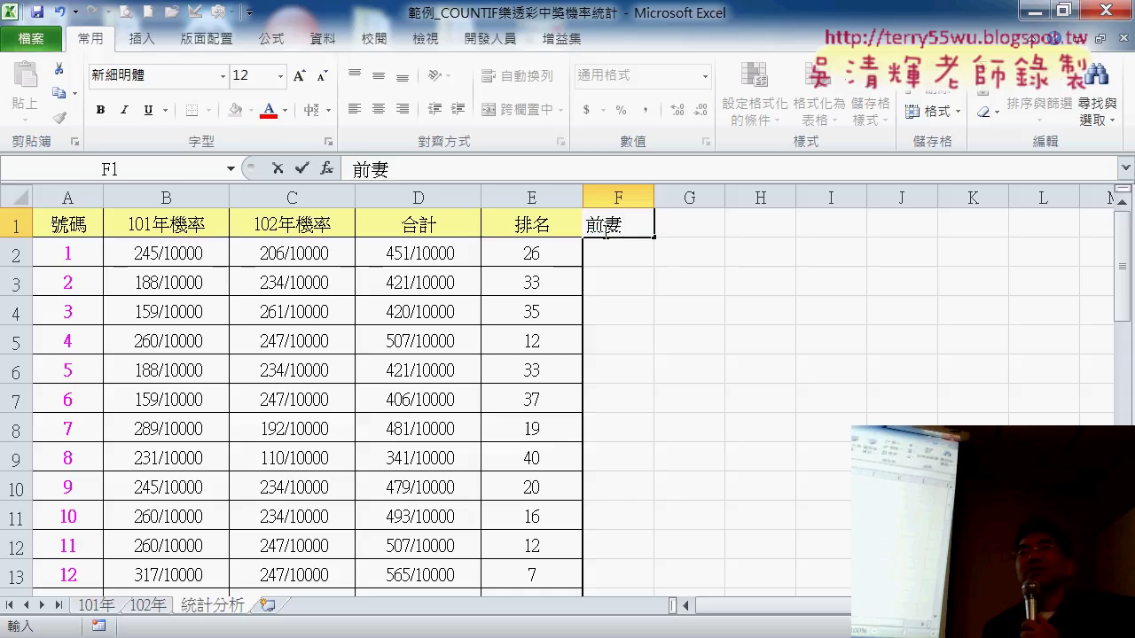
type("ㄇㄧㄥ名")
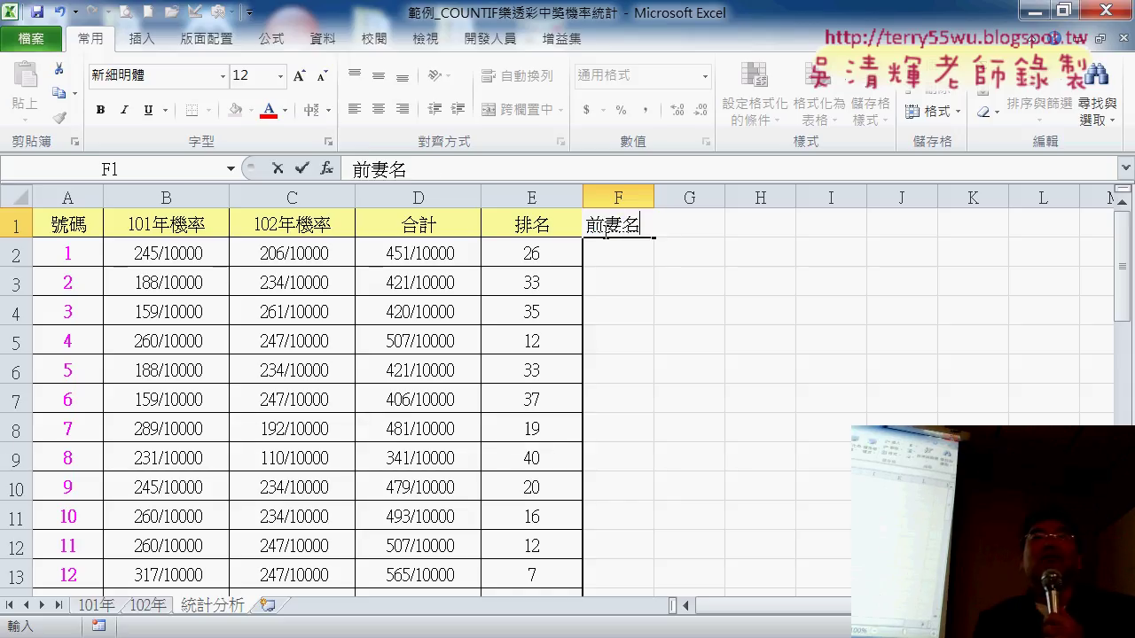
key("Left")
key("Down")
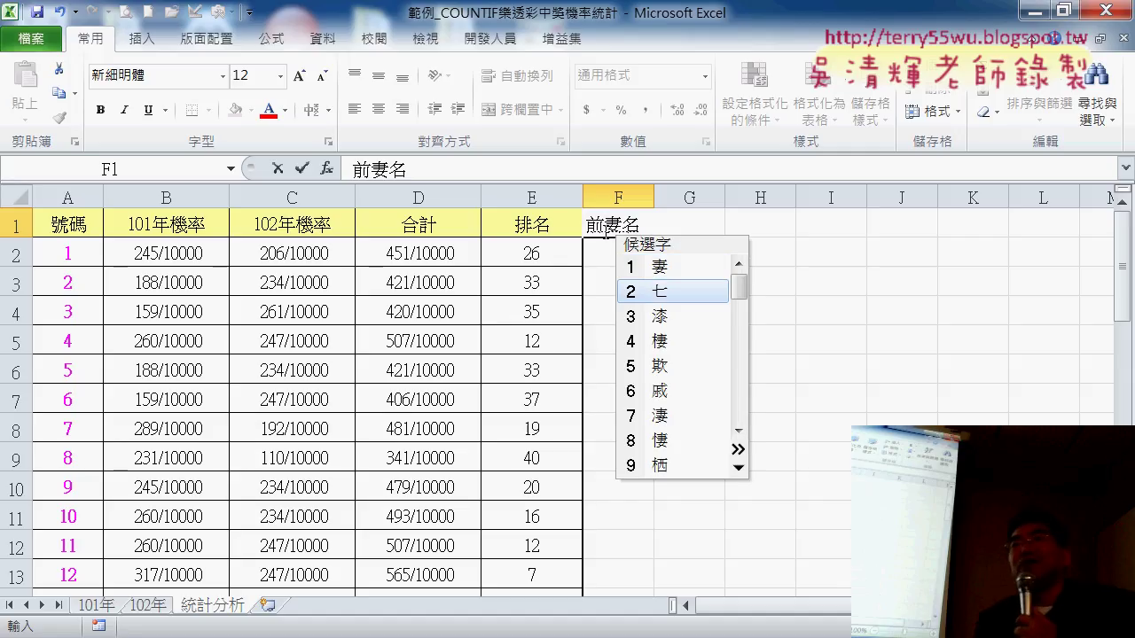
key("Return")
key("Return")
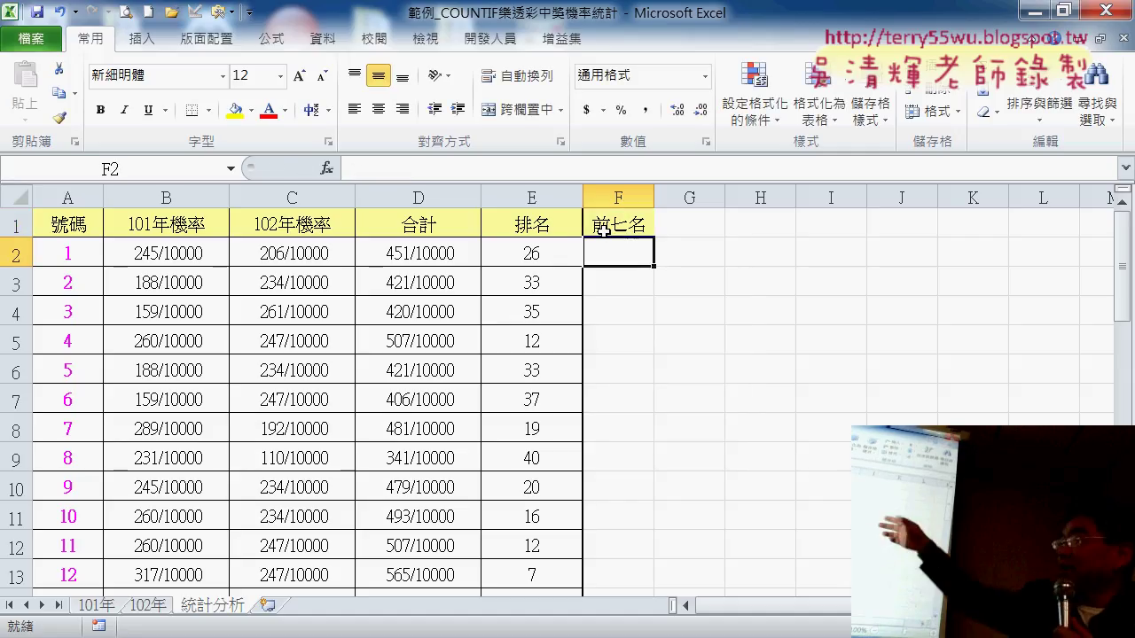